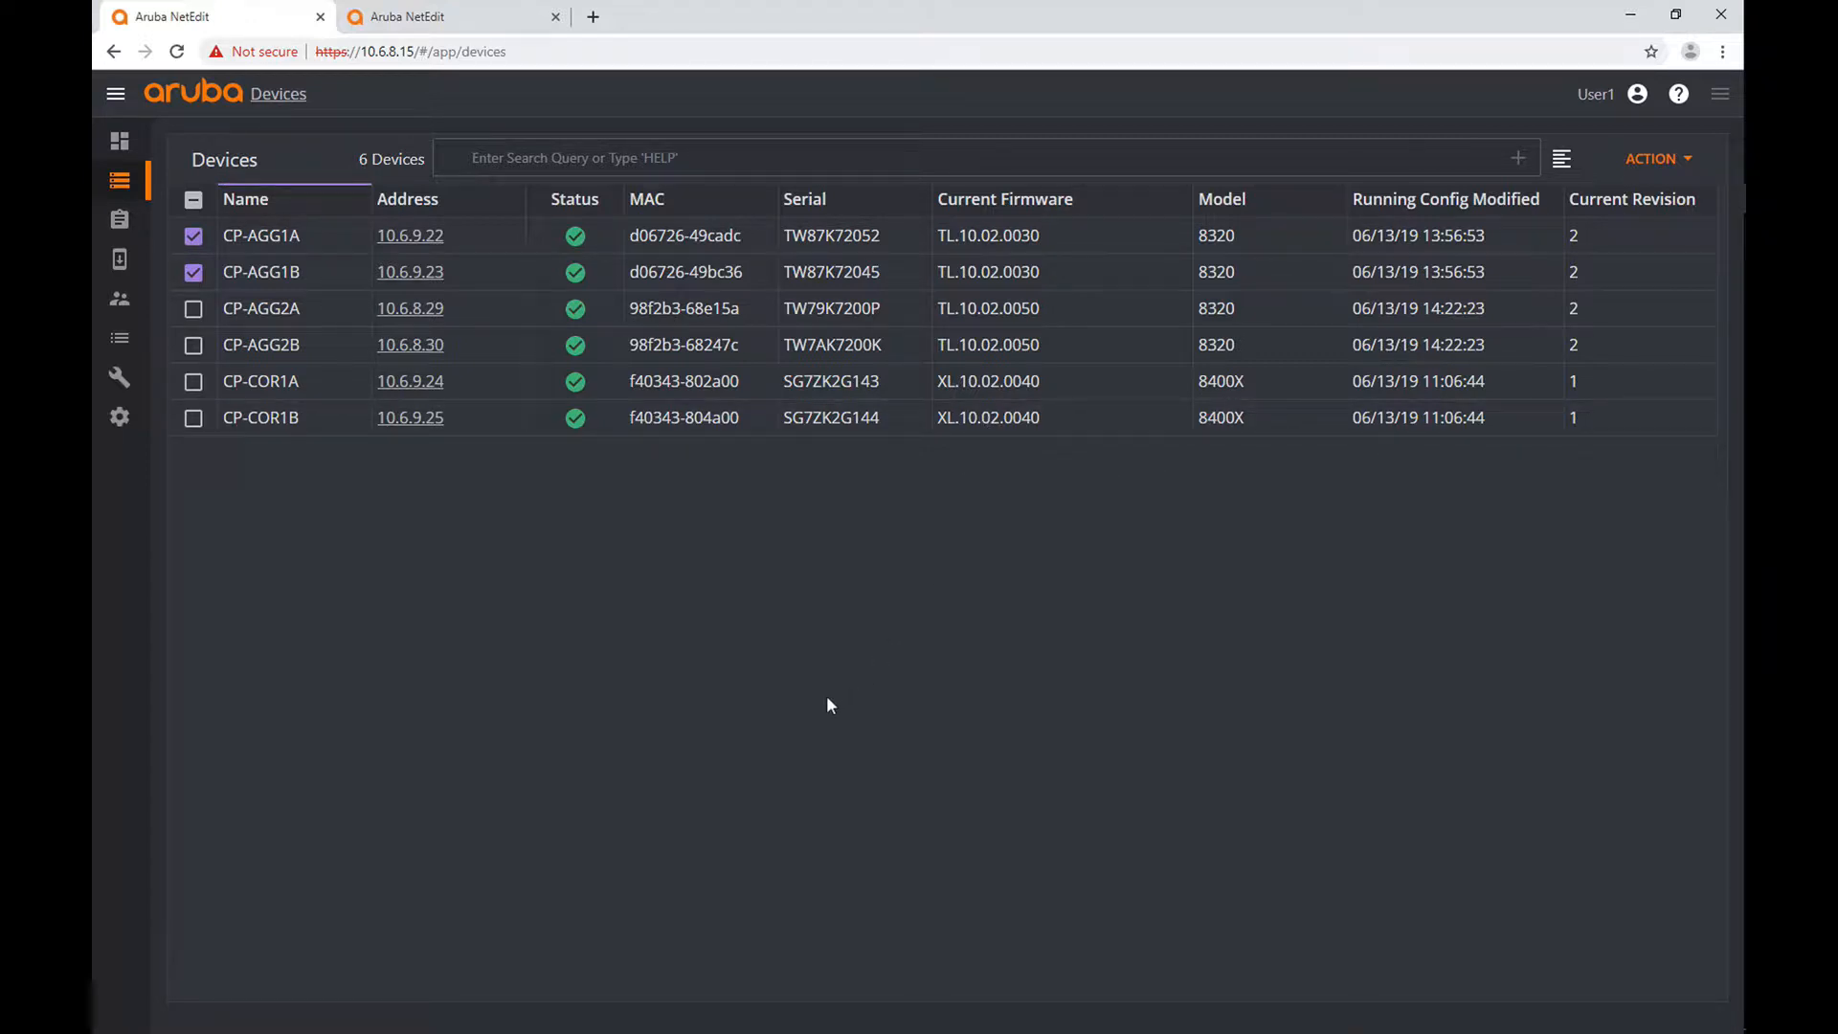
# - Start a running-config edit plan for the selected devices, named VLAN 85, with the description "Something about VLAN 85"
pyautogui.click(1672, 163)
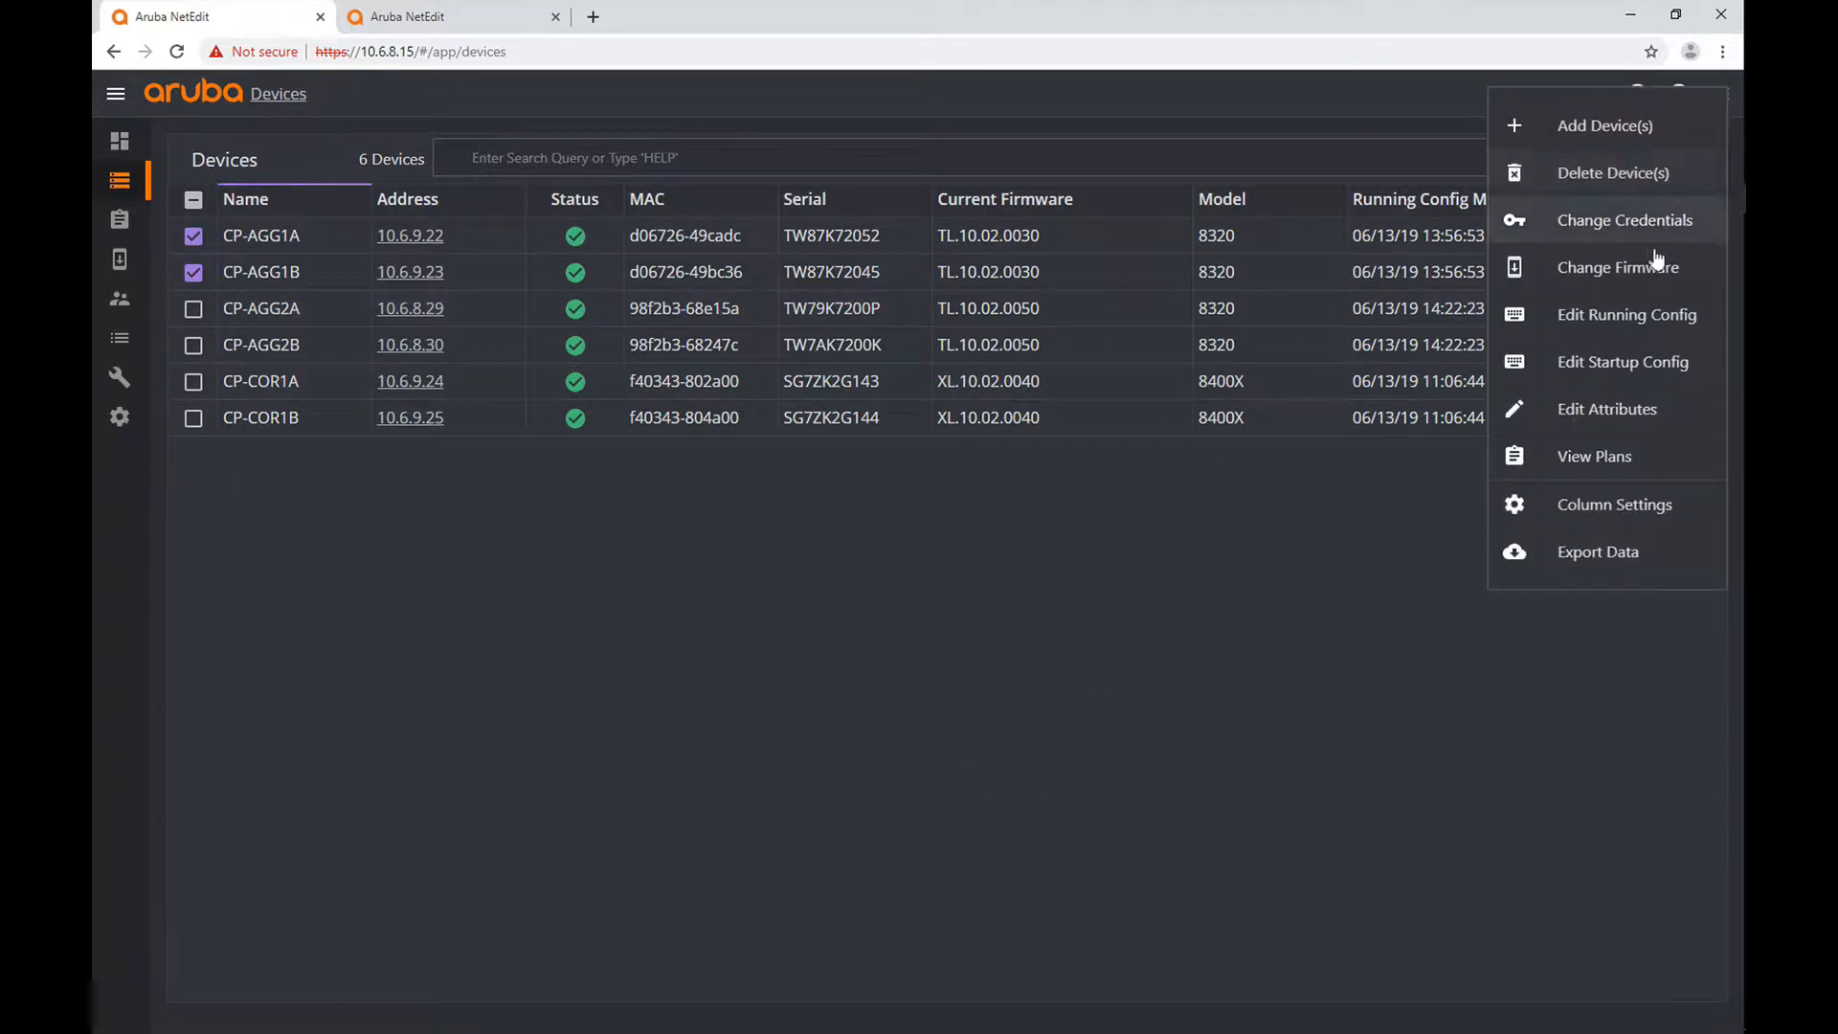
pyautogui.click(1647, 319)
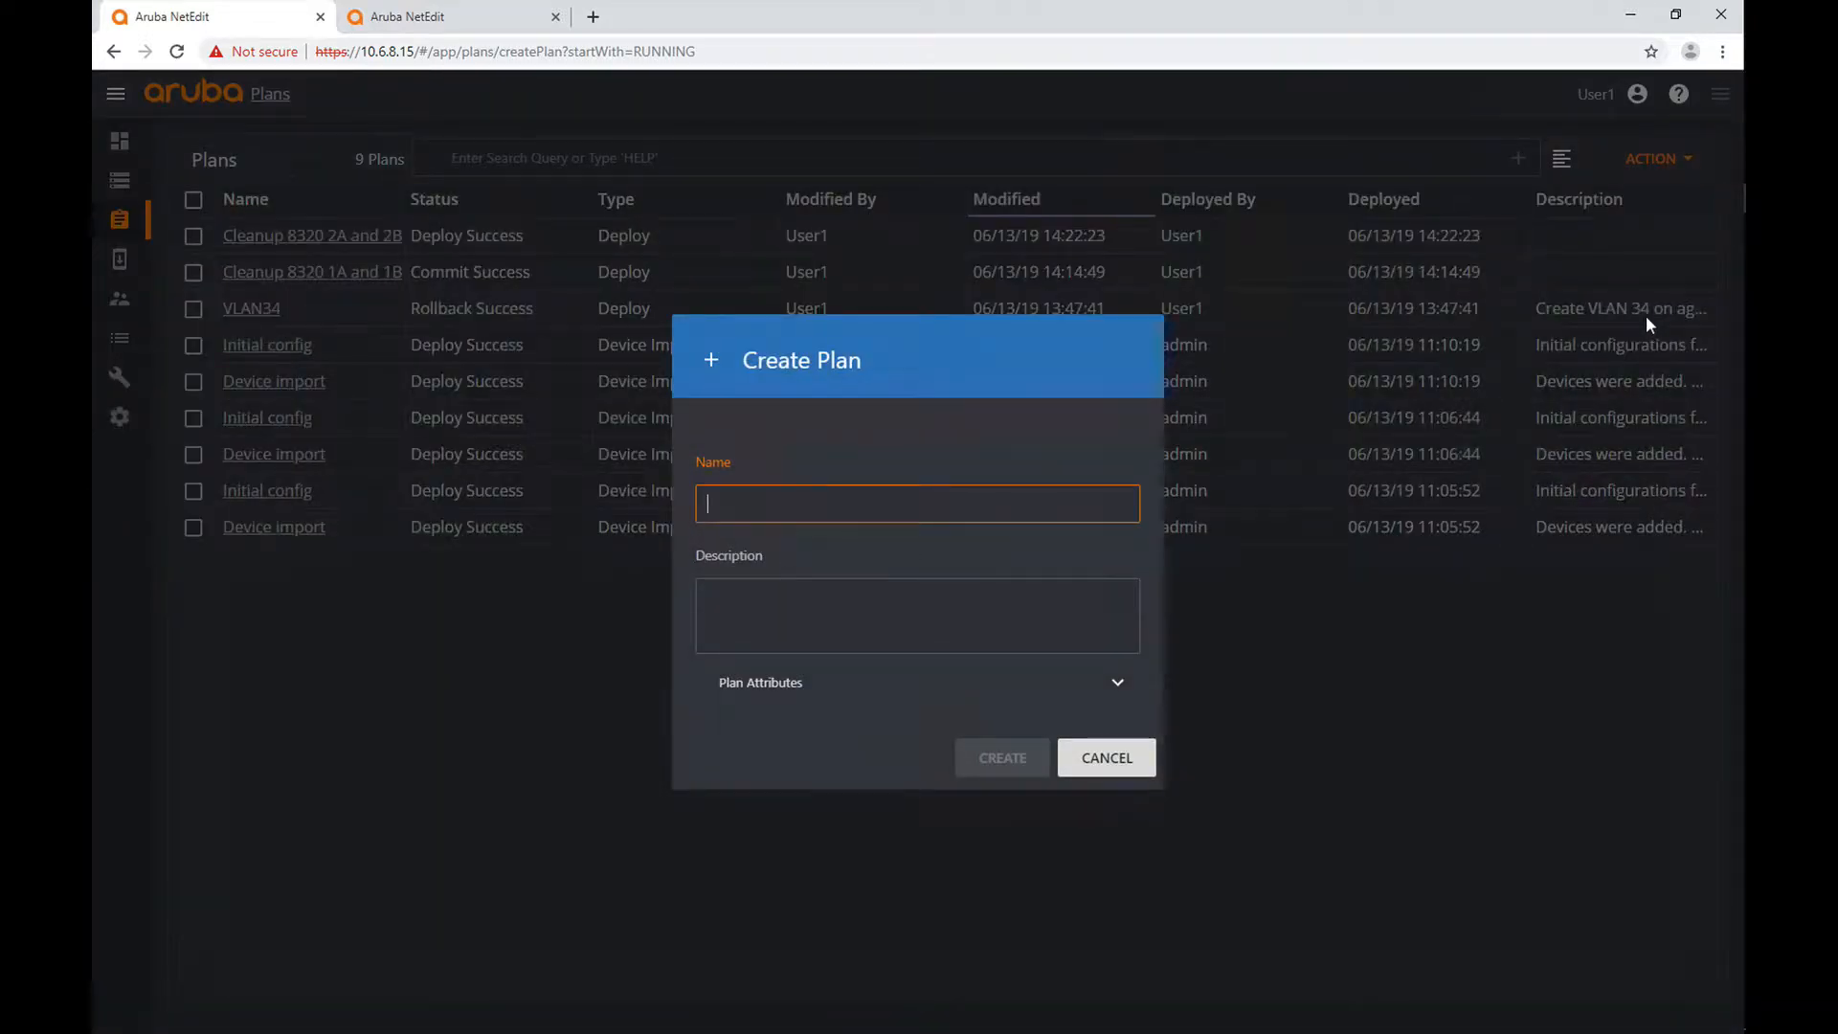
pyautogui.write('VLAN')
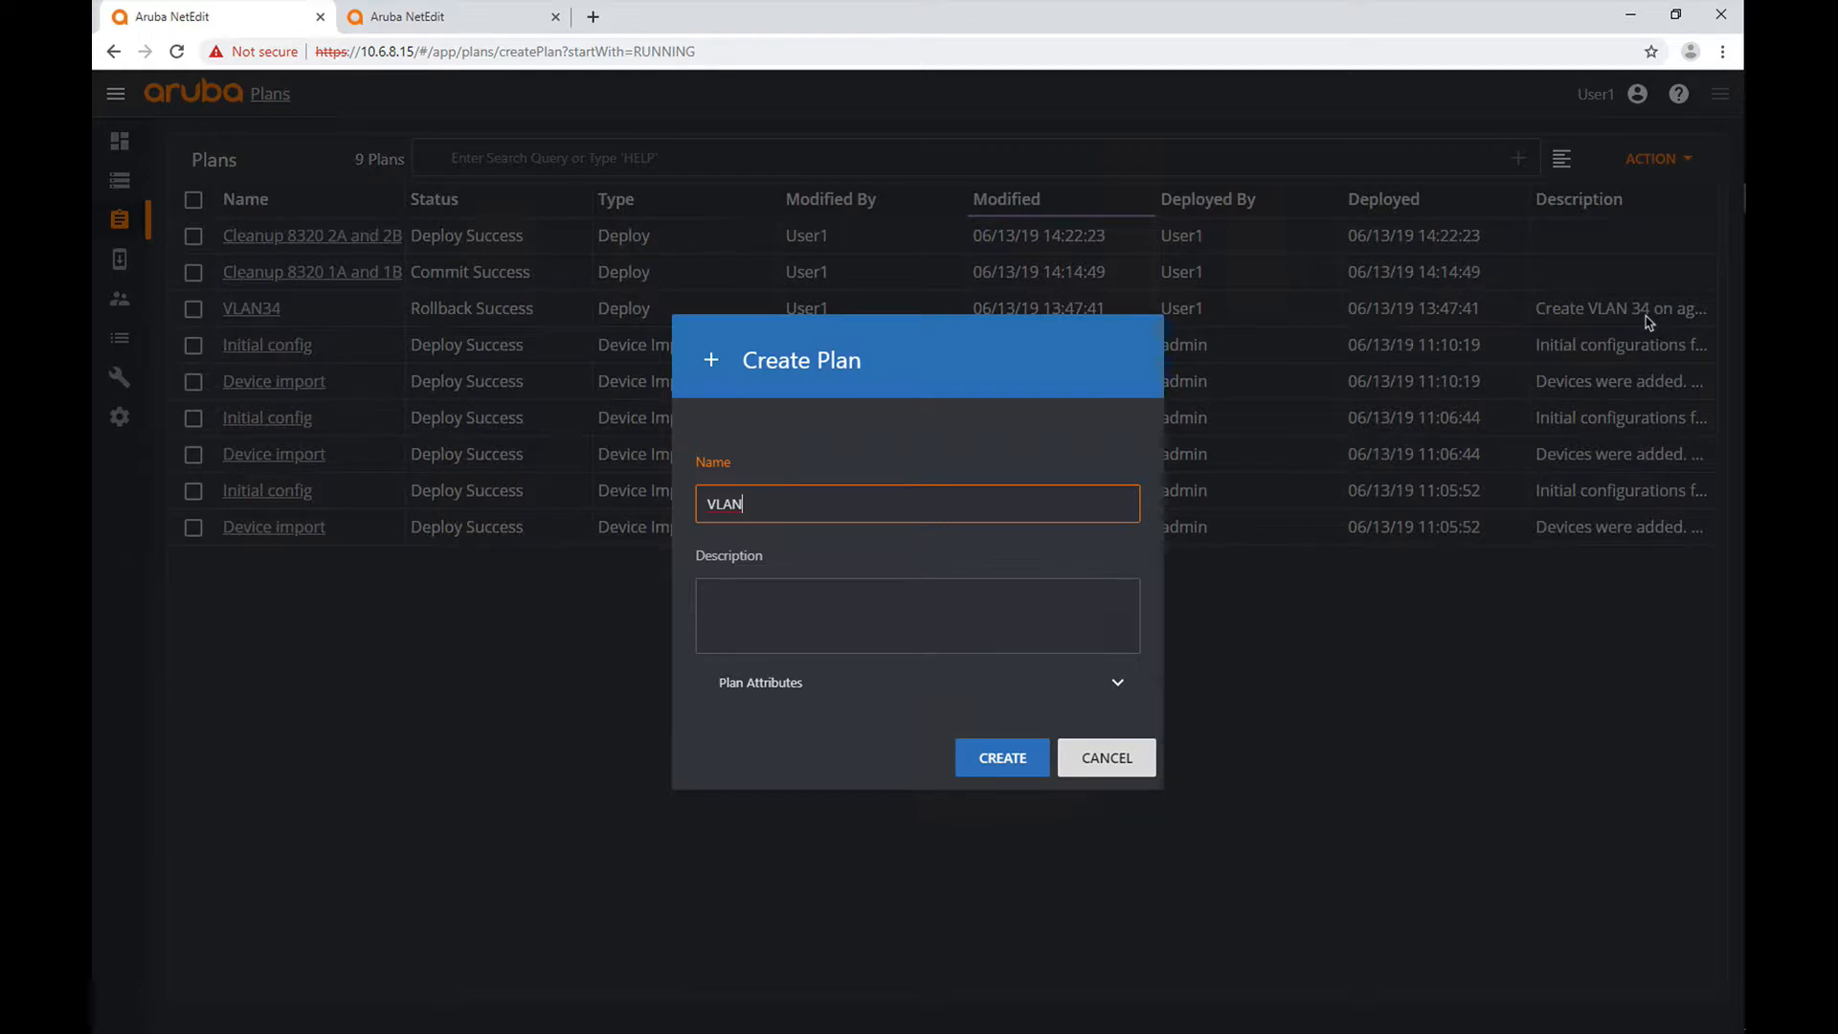
pyautogui.write(' 85')
pyautogui.click(968, 592)
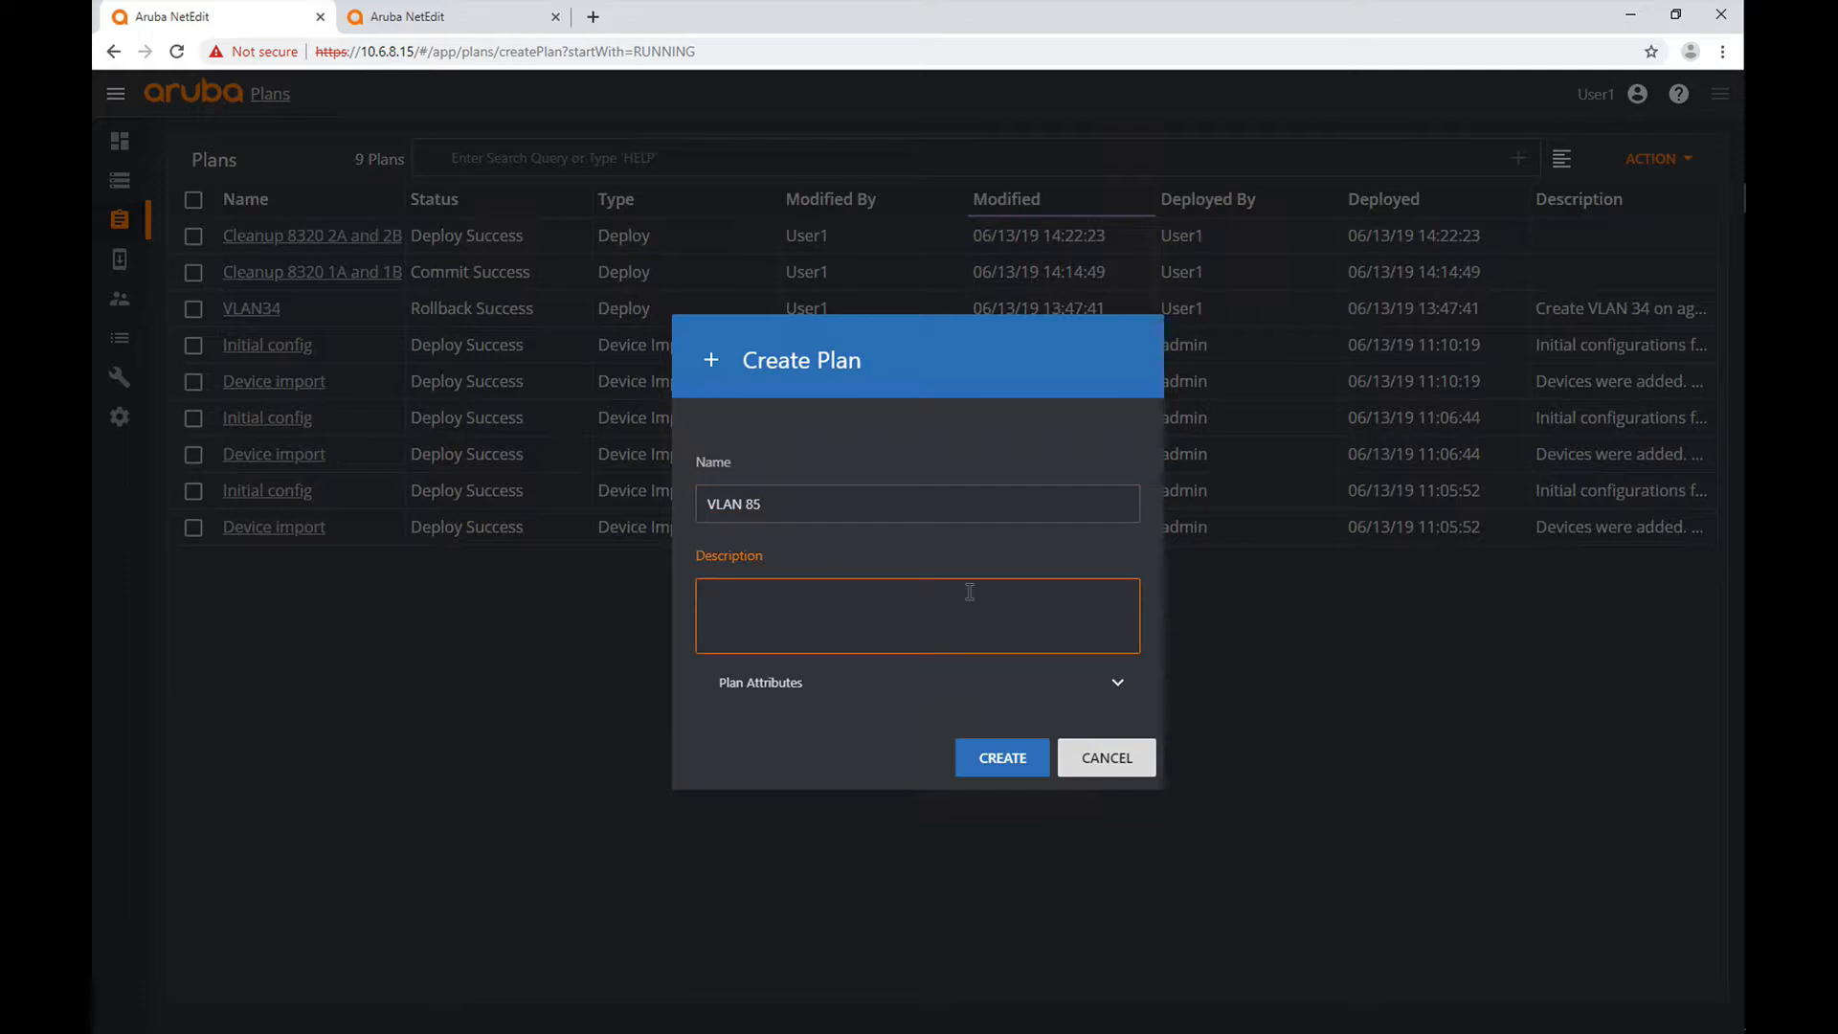
pyautogui.write('Something about VLAN 85')
# - Set the plan's State attribute to In Progress and create the plan
pyautogui.click(970, 681)
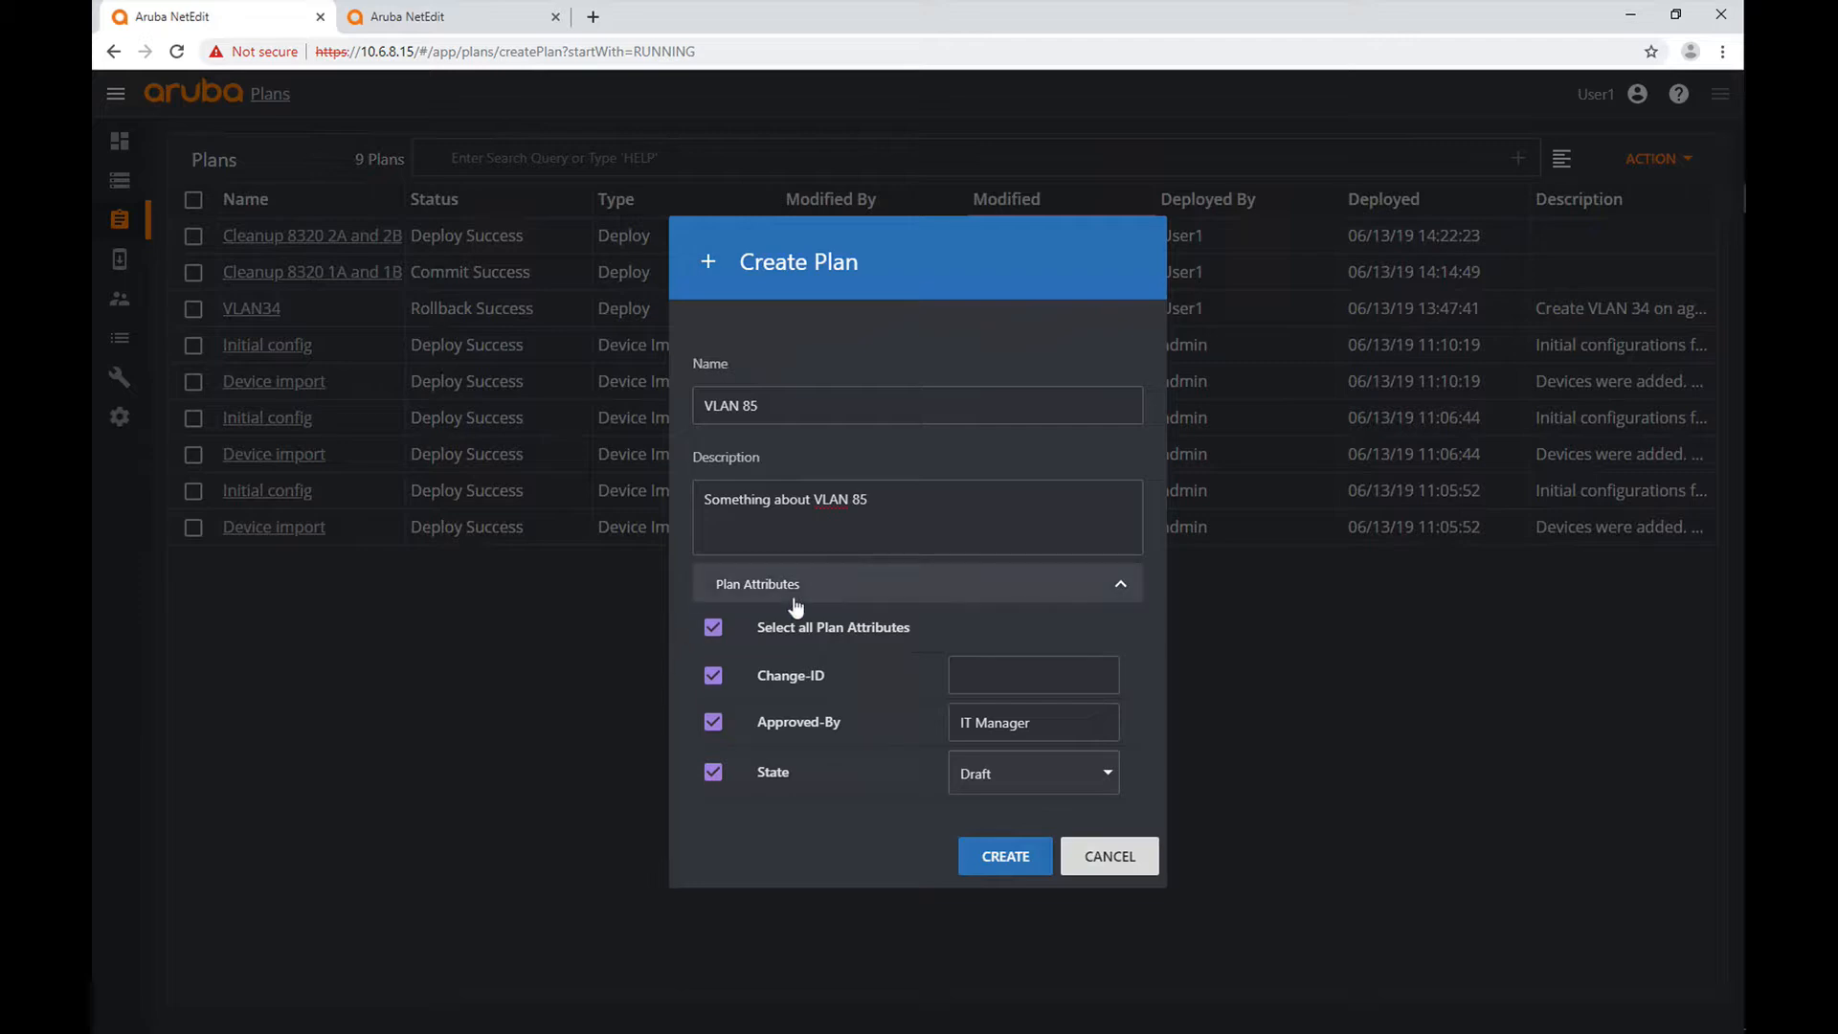
pyautogui.click(1020, 669)
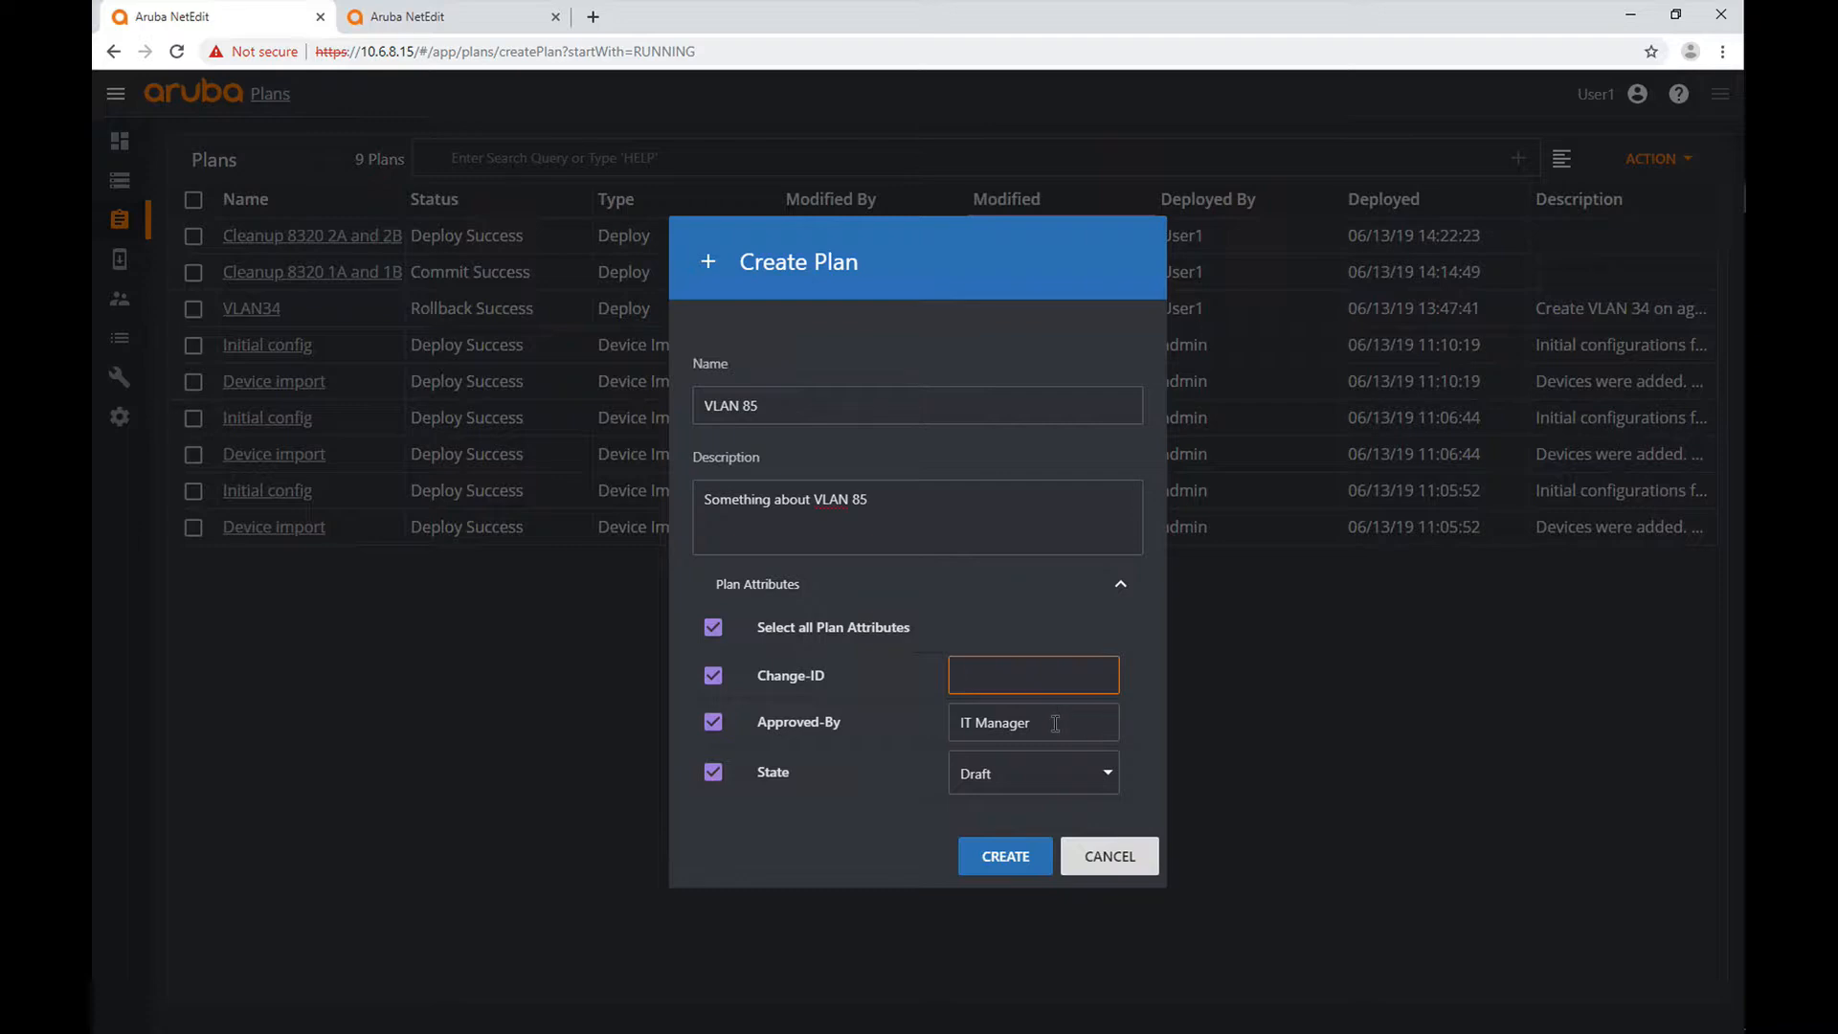
pyautogui.click(1133, 721)
pyautogui.click(1109, 778)
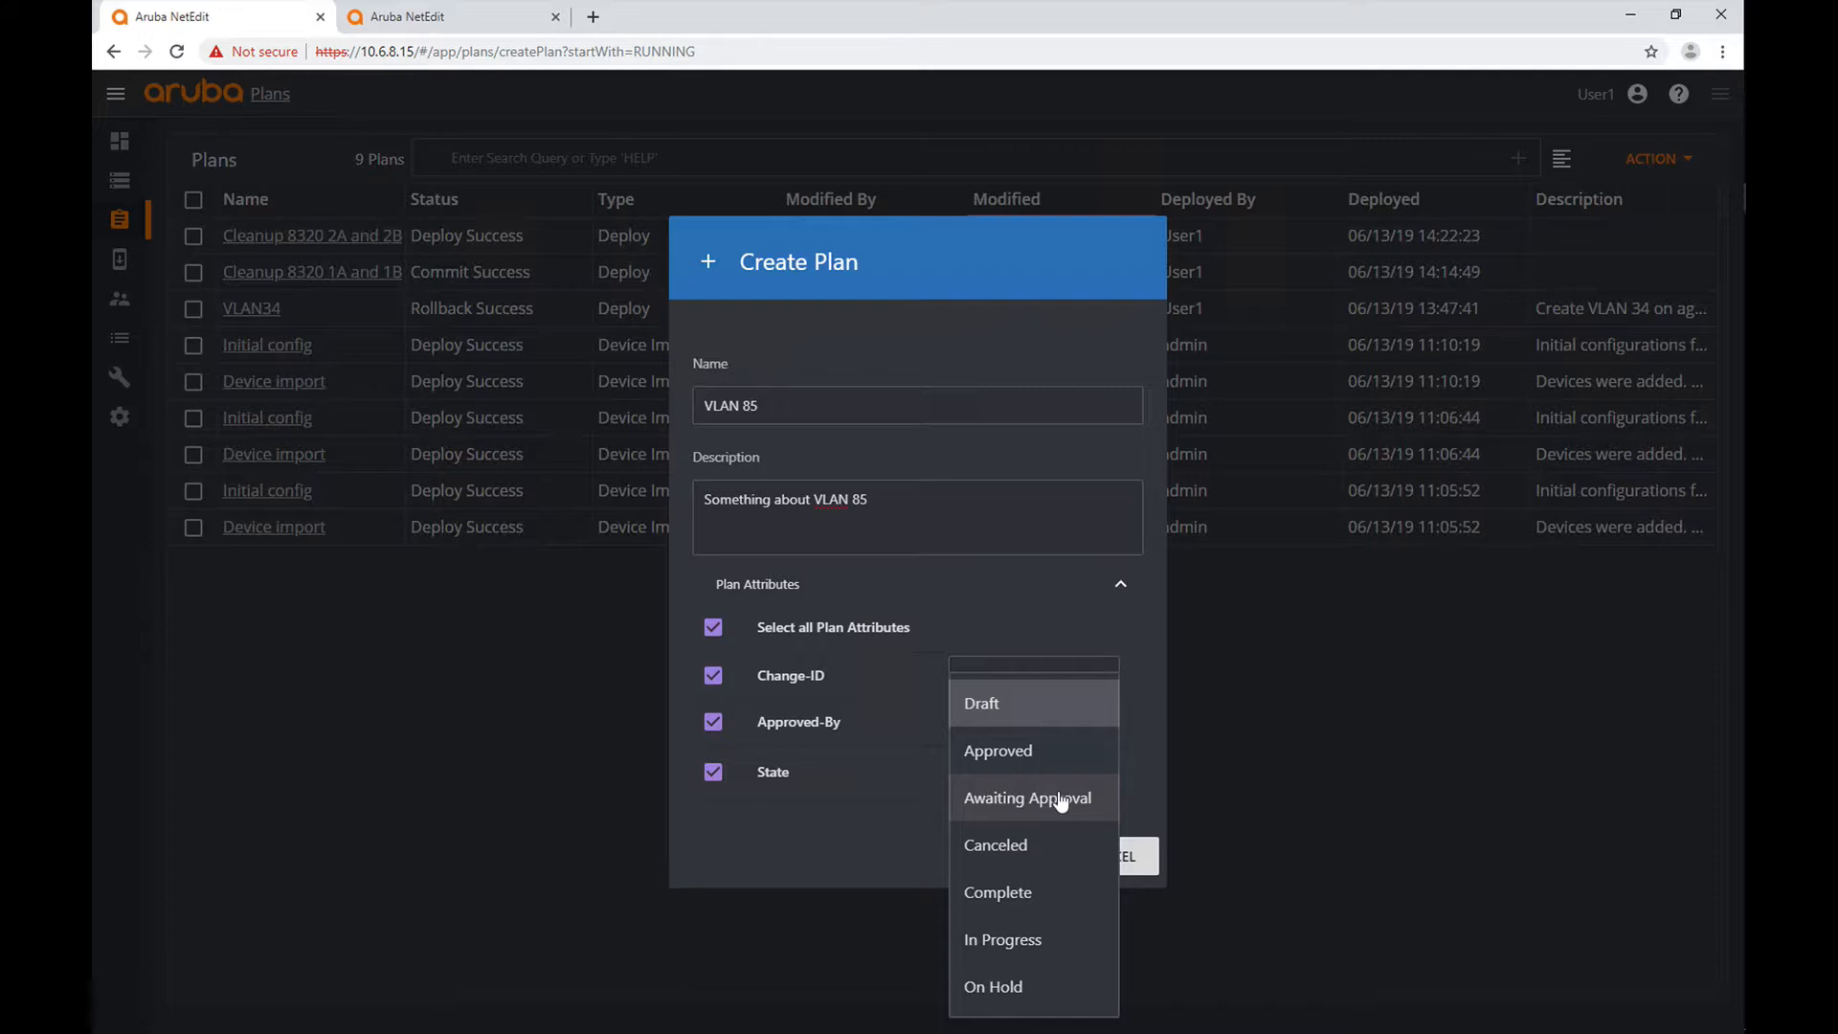
pyautogui.click(1050, 940)
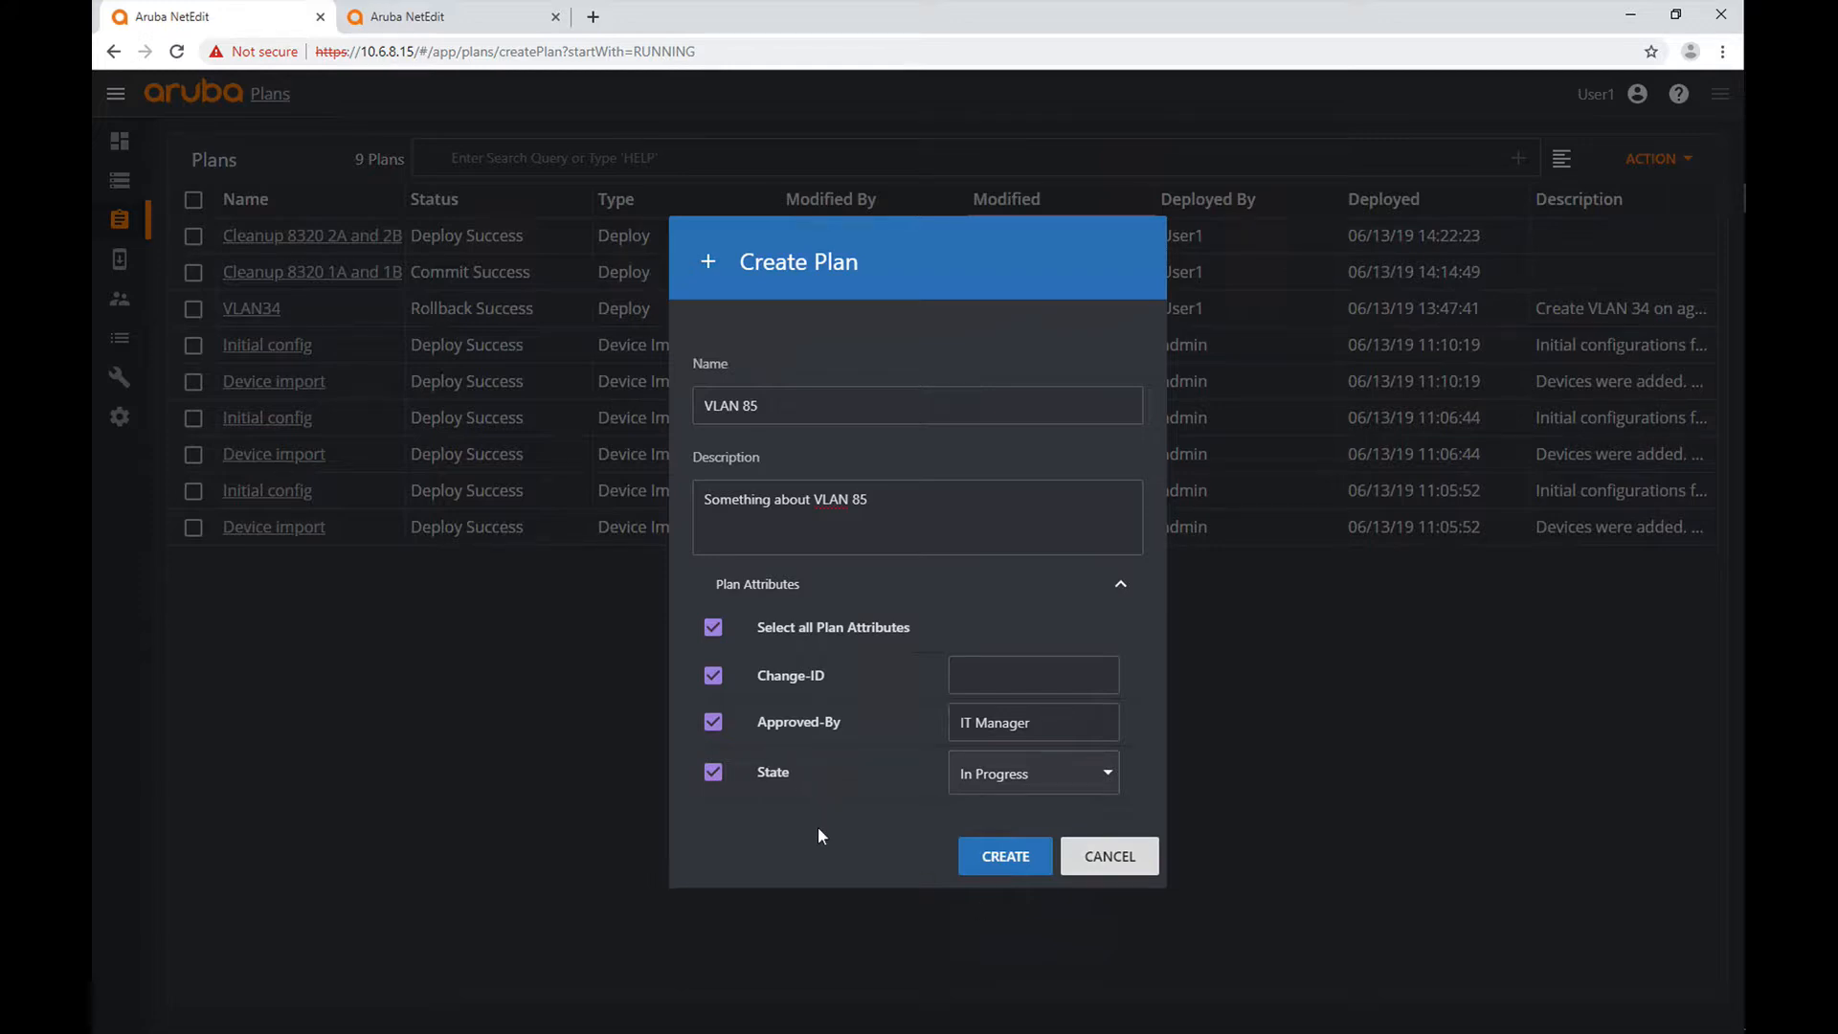
pyautogui.click(993, 862)
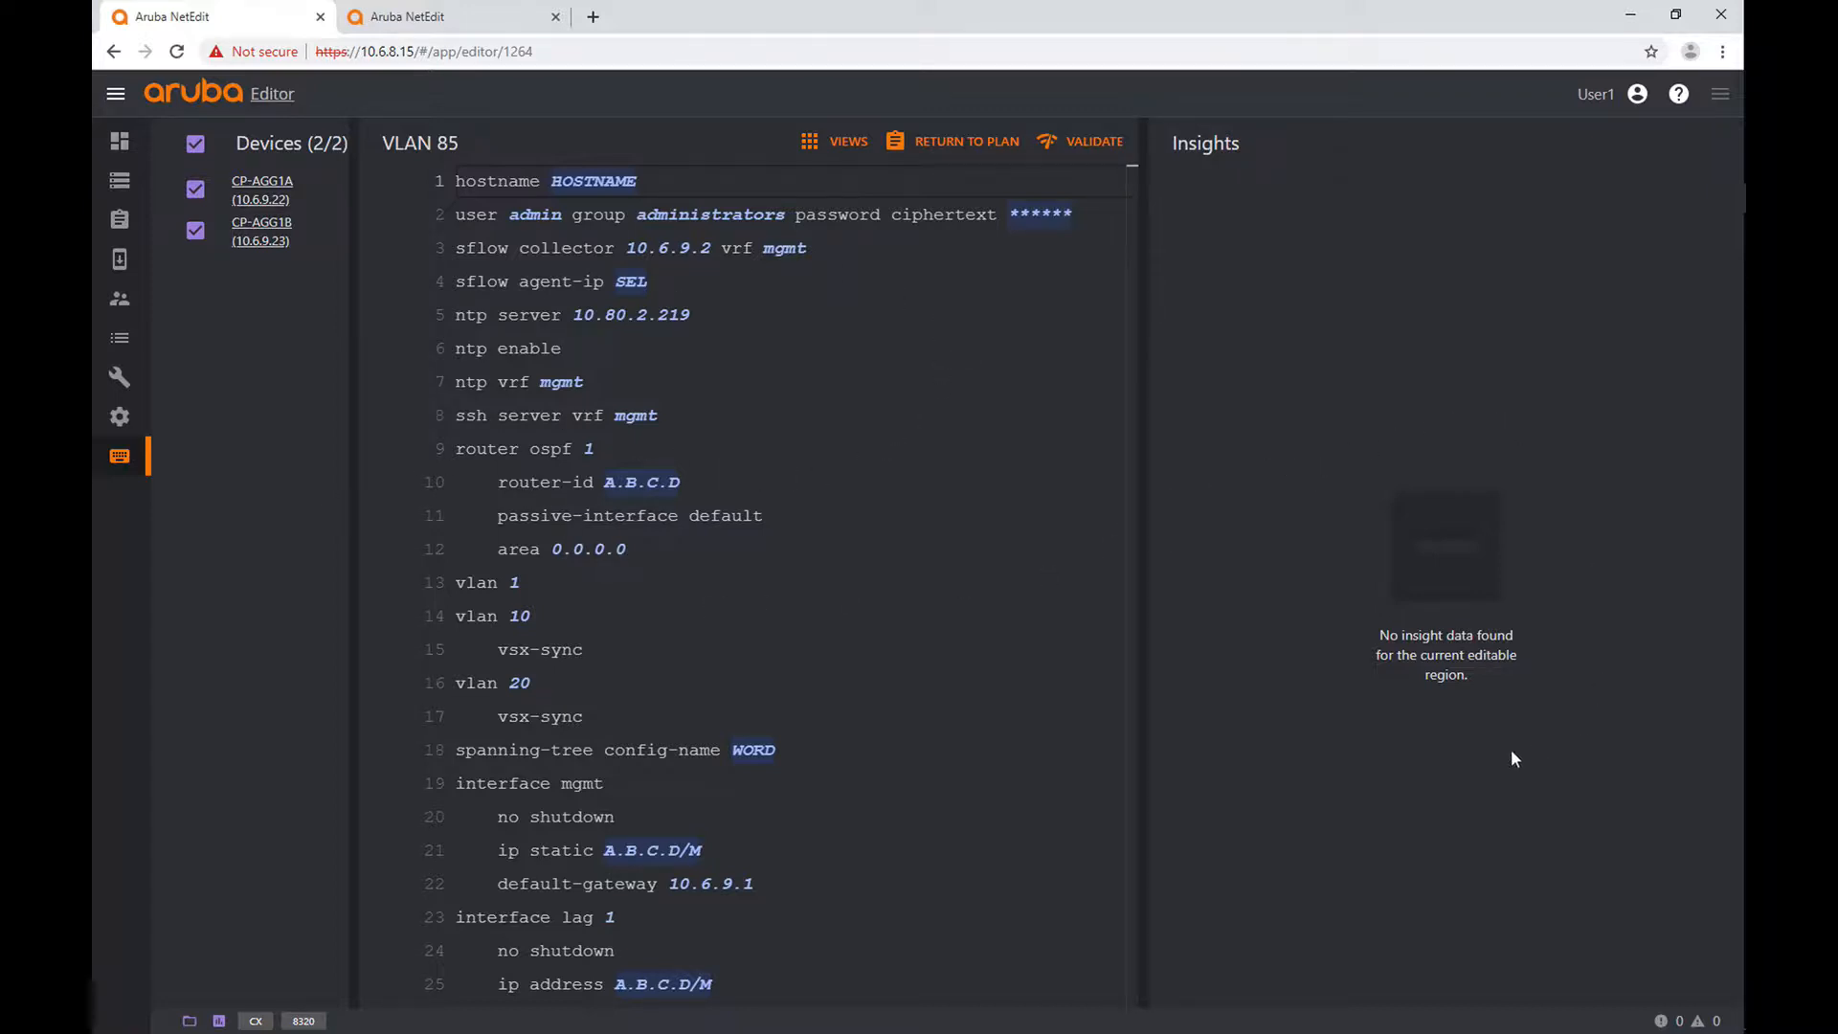
# - Widen the configuration editor pane and inspect the per-device values of the OSPF router-id
pyautogui.moveTo(1145, 624); pyautogui.dragTo(1419, 601)
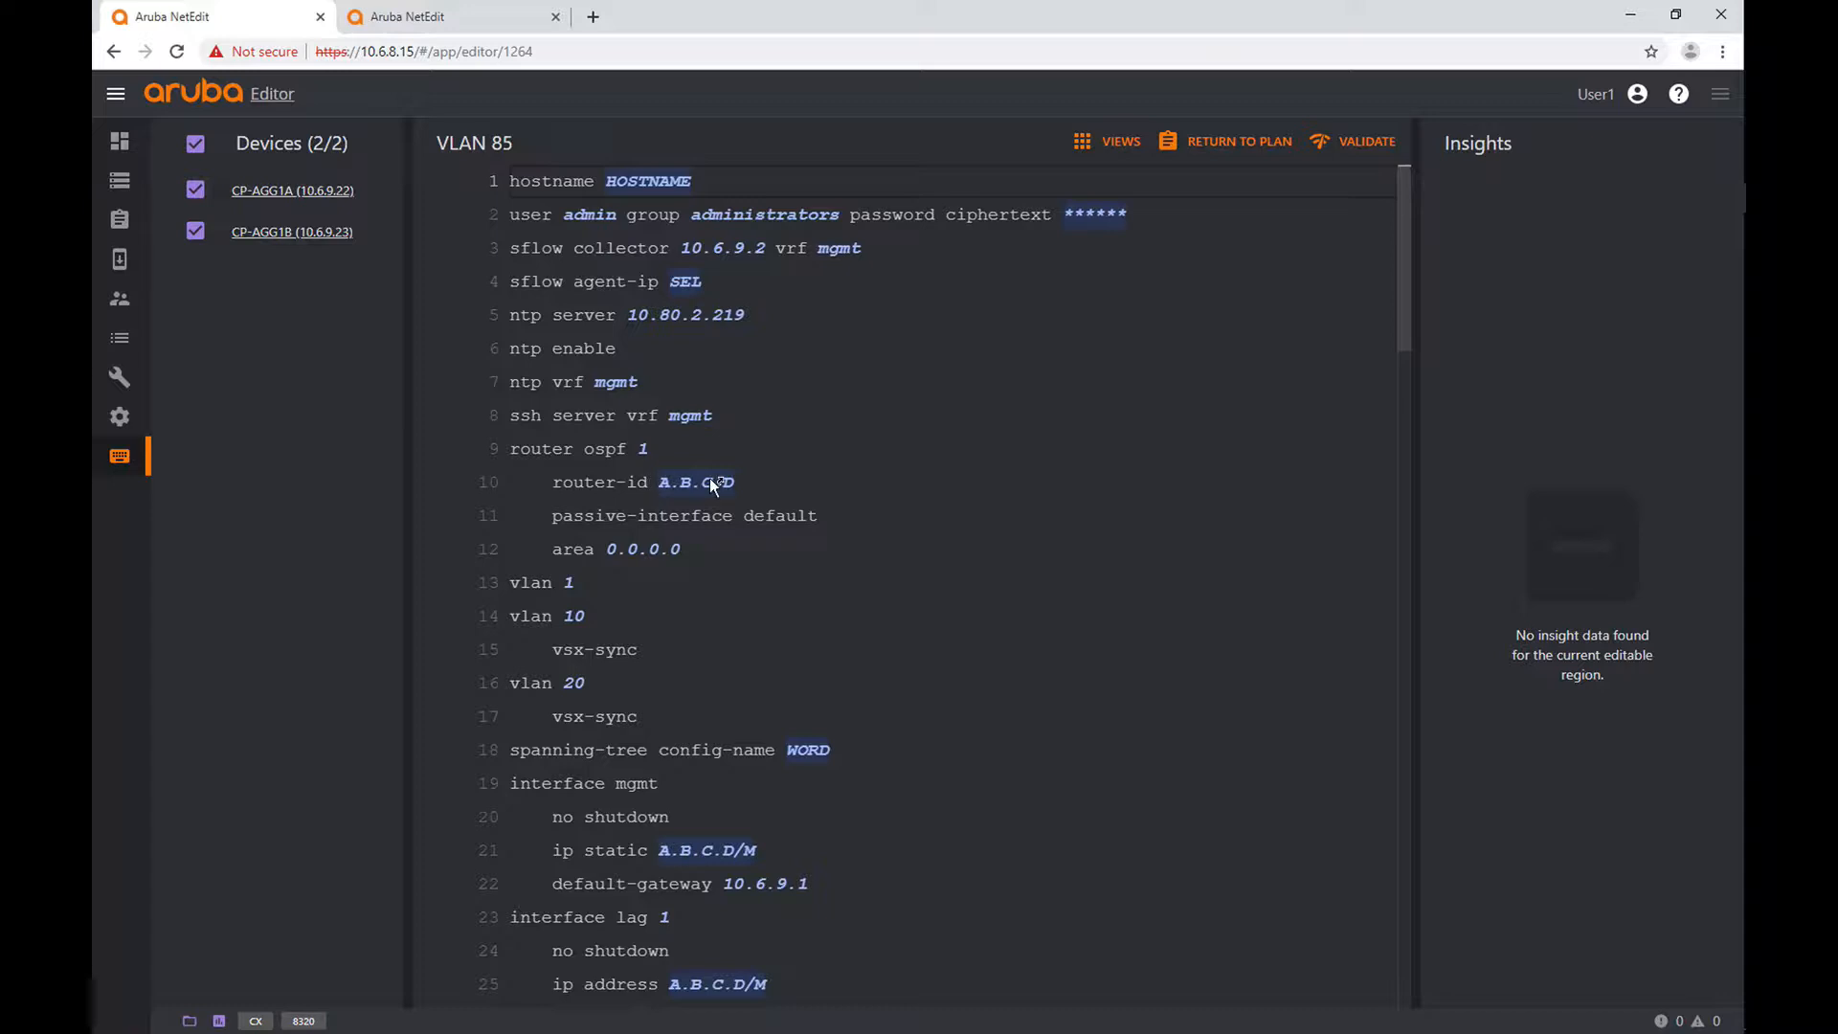
pyautogui.moveTo(709, 479)
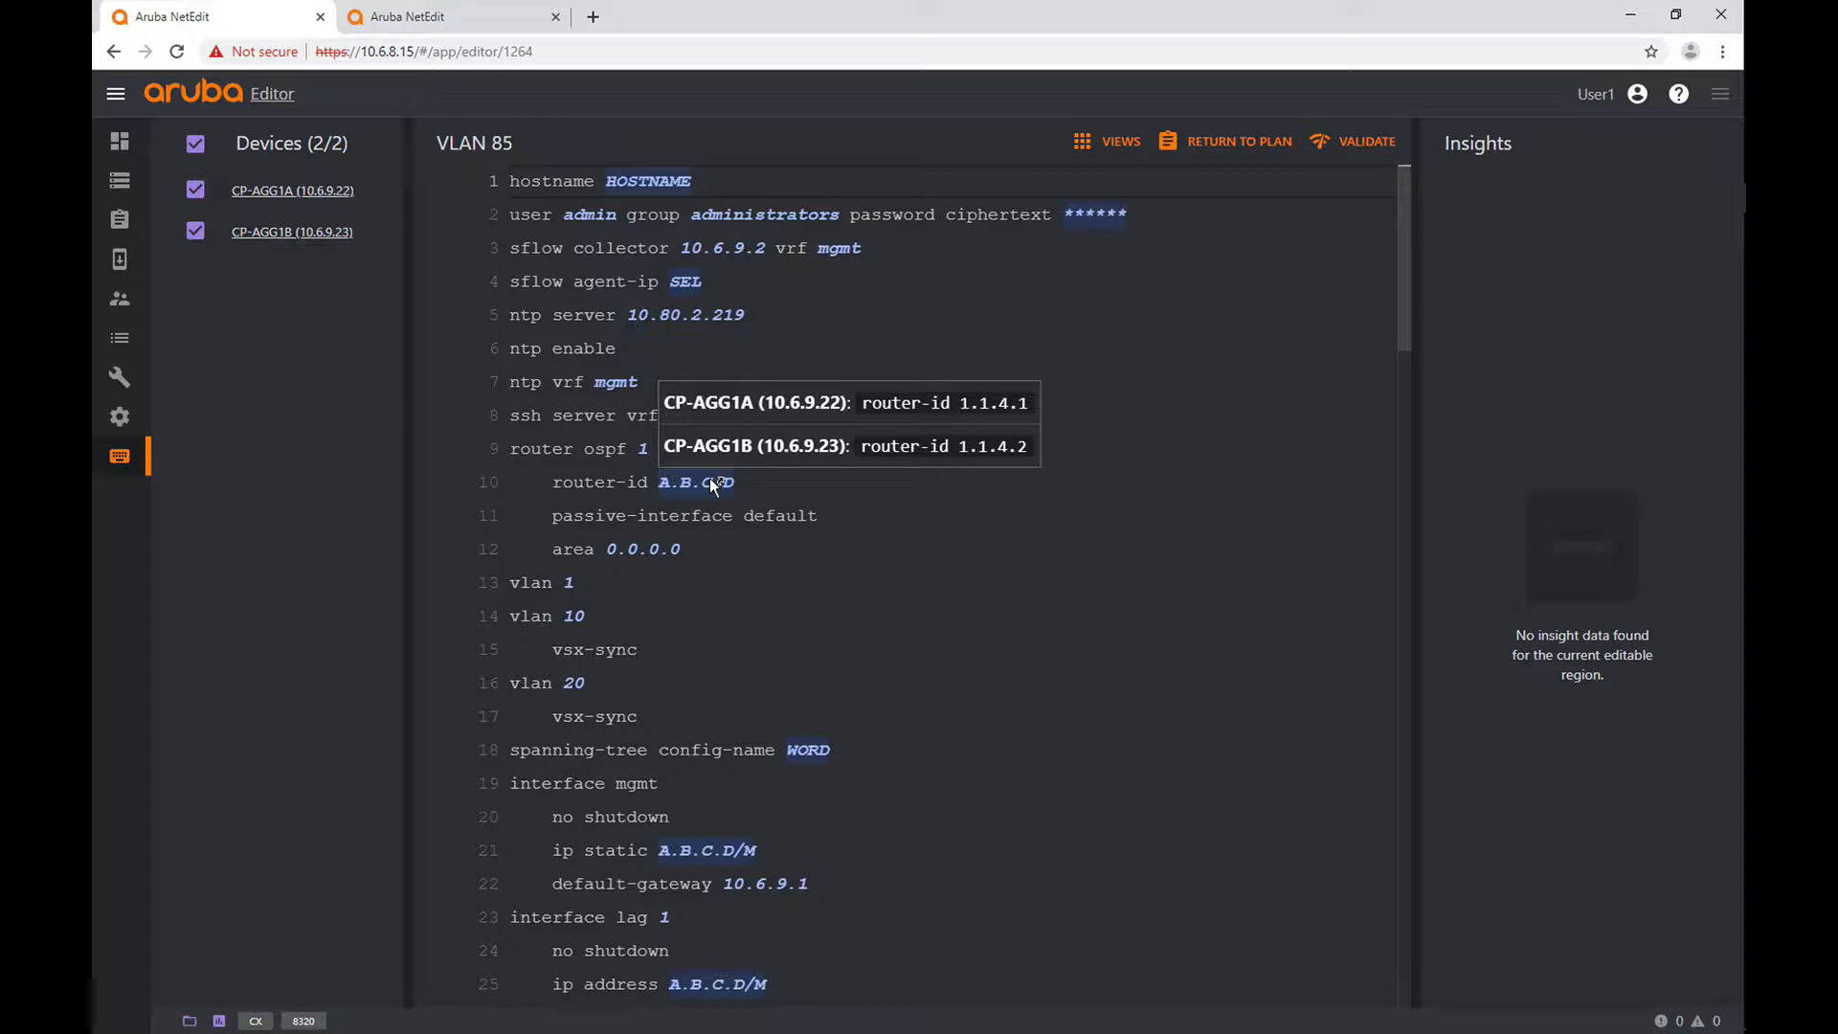
pyautogui.click(914, 559)
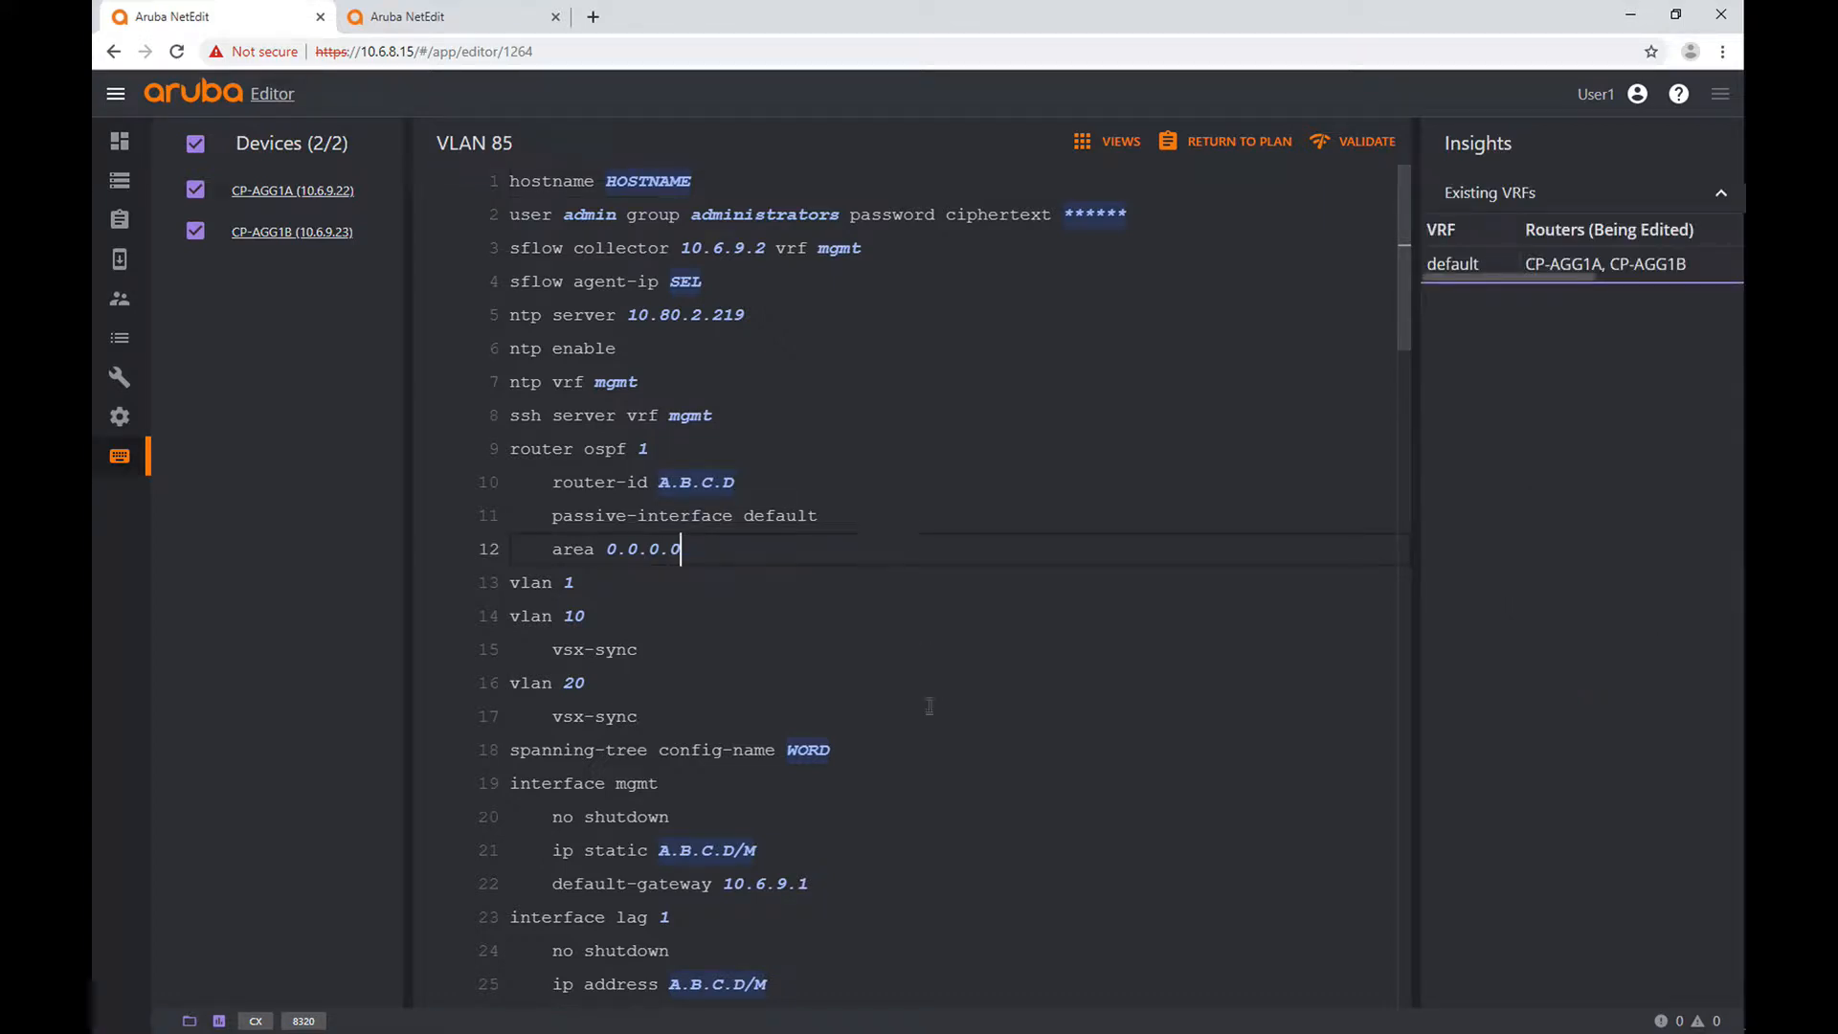
# - Add a "vlan 85" line at the top indentation level after the vlan 20 block
pyautogui.click(874, 635)
pyautogui.click(704, 715)
pyautogui.press('Return')
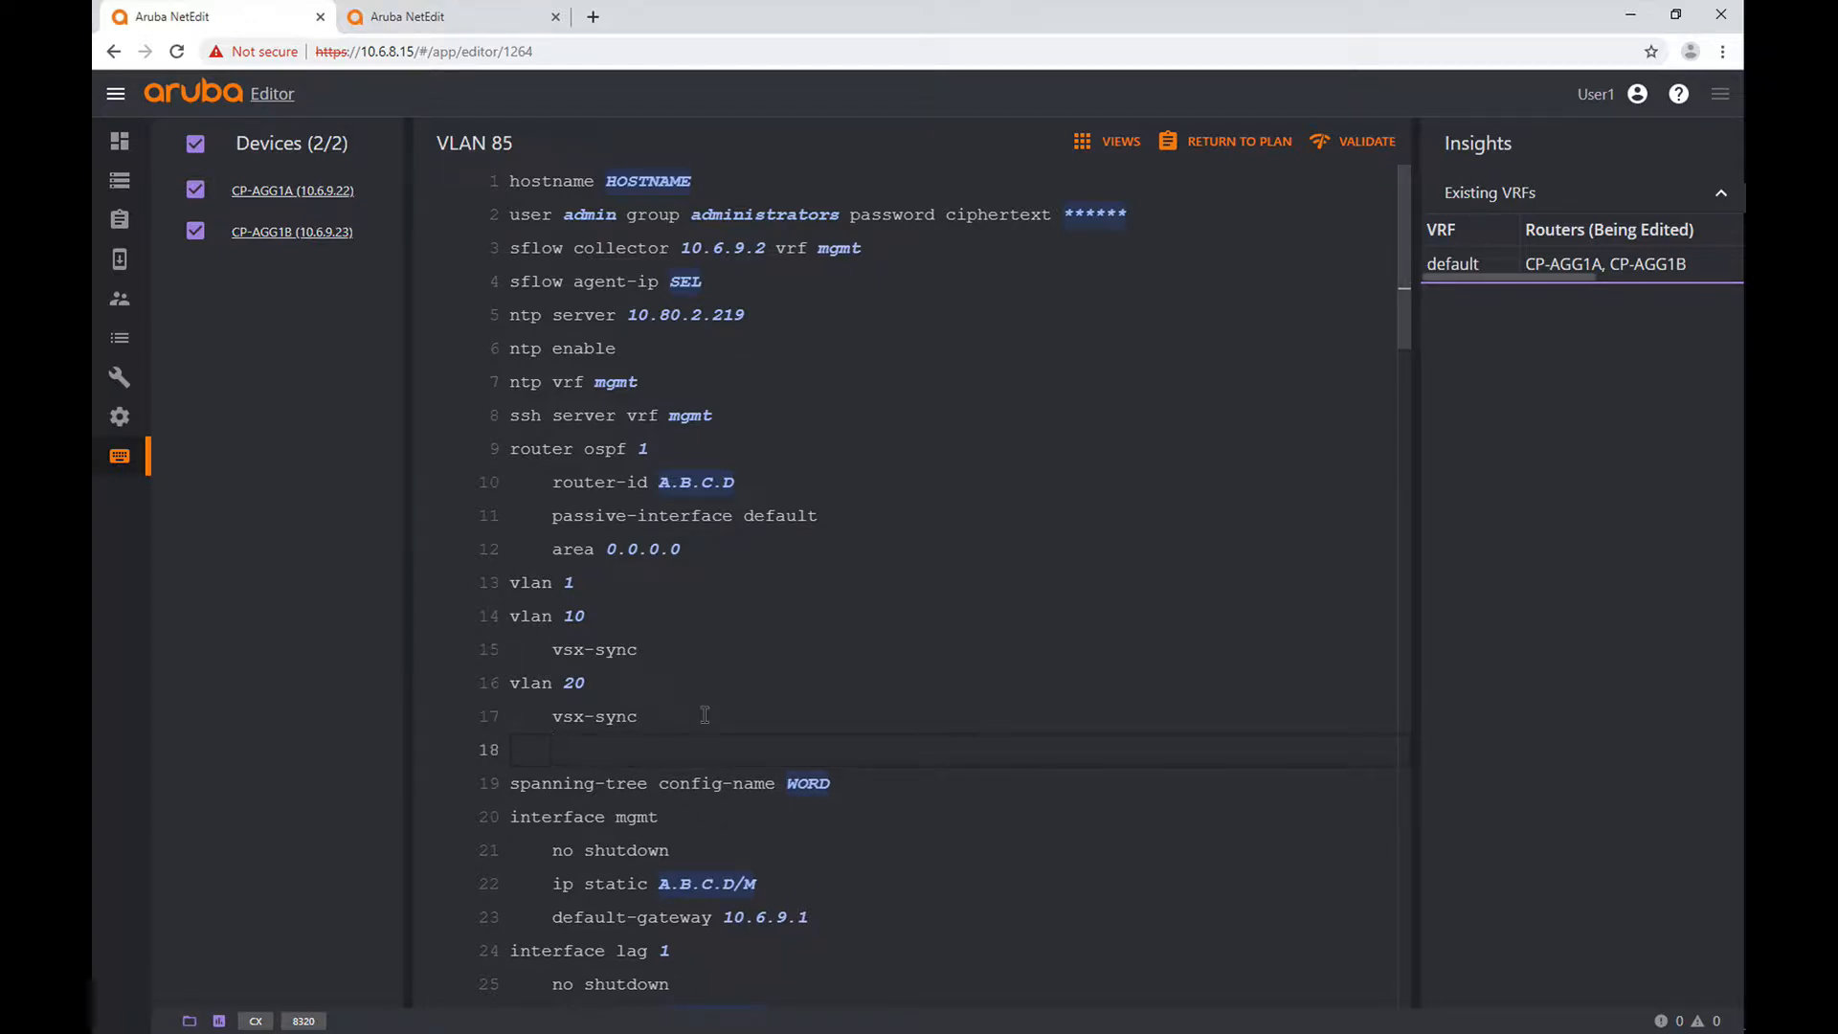
pyautogui.press('BackSpace')
pyautogui.press('BackSpace')
pyautogui.press('BackSpace')
pyautogui.press('BackSpace')
pyautogui.write('vlan')
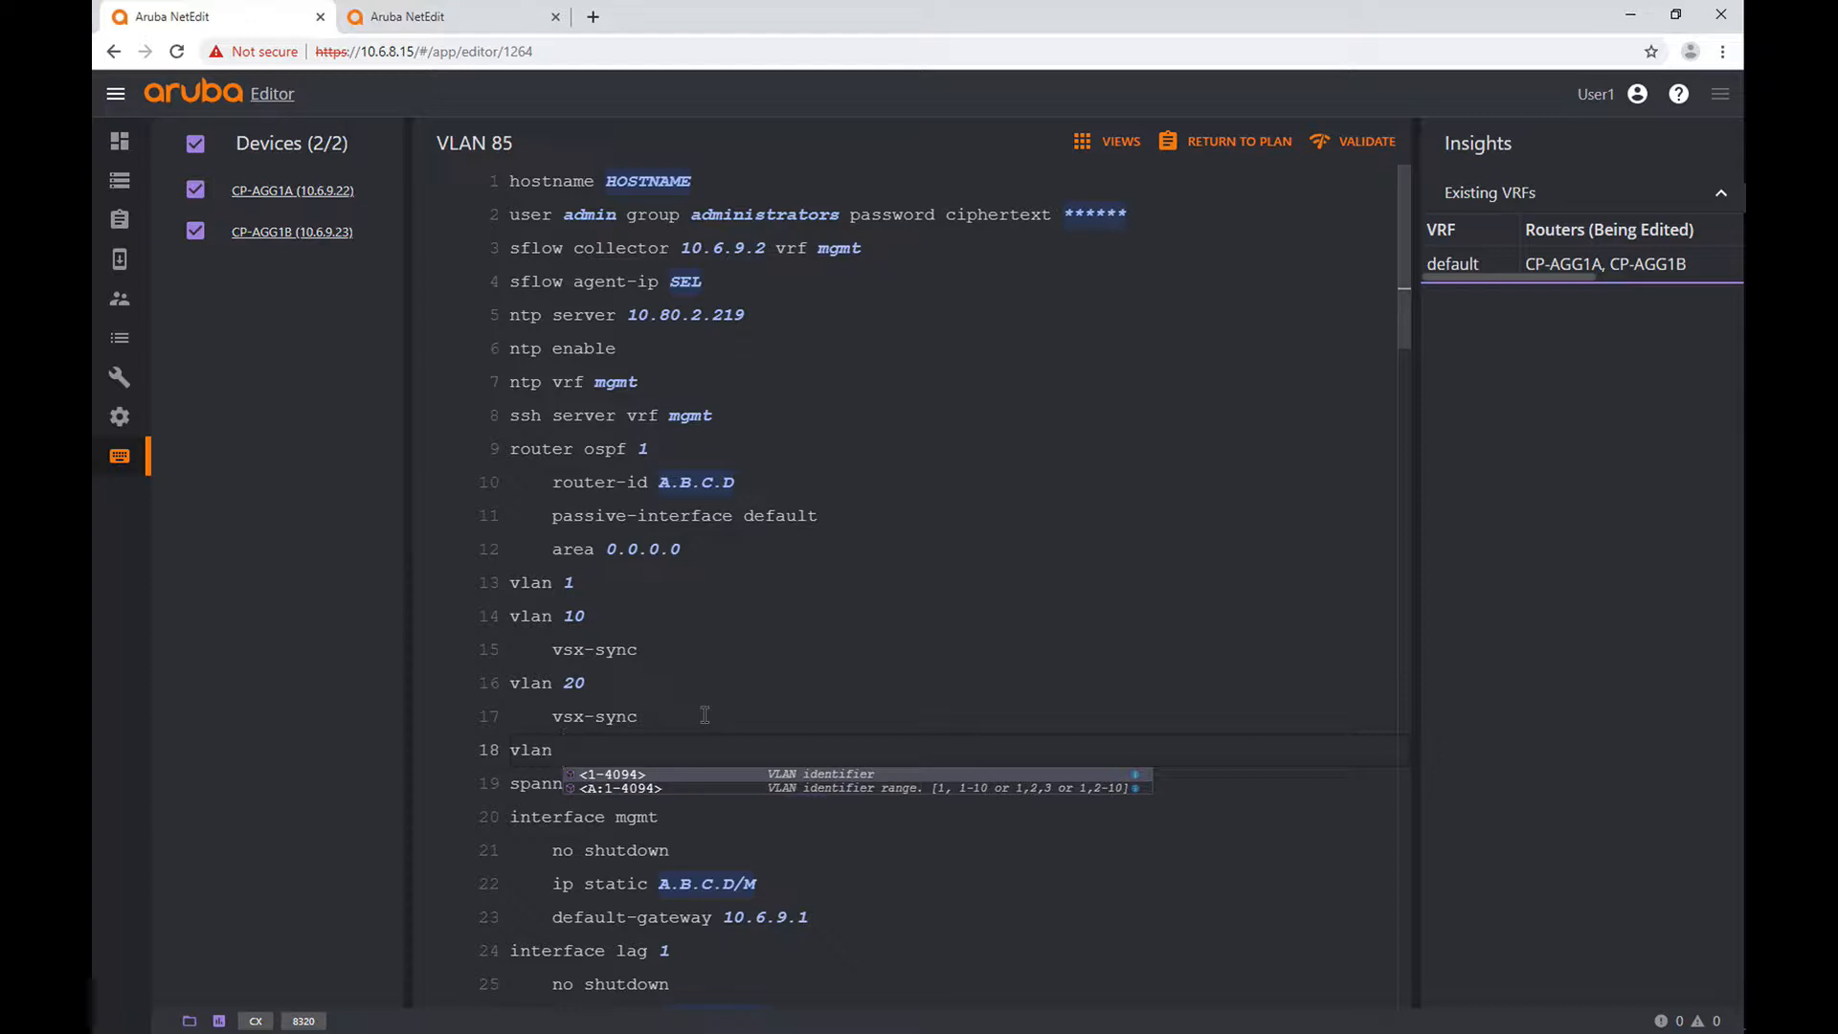
pyautogui.write('85')
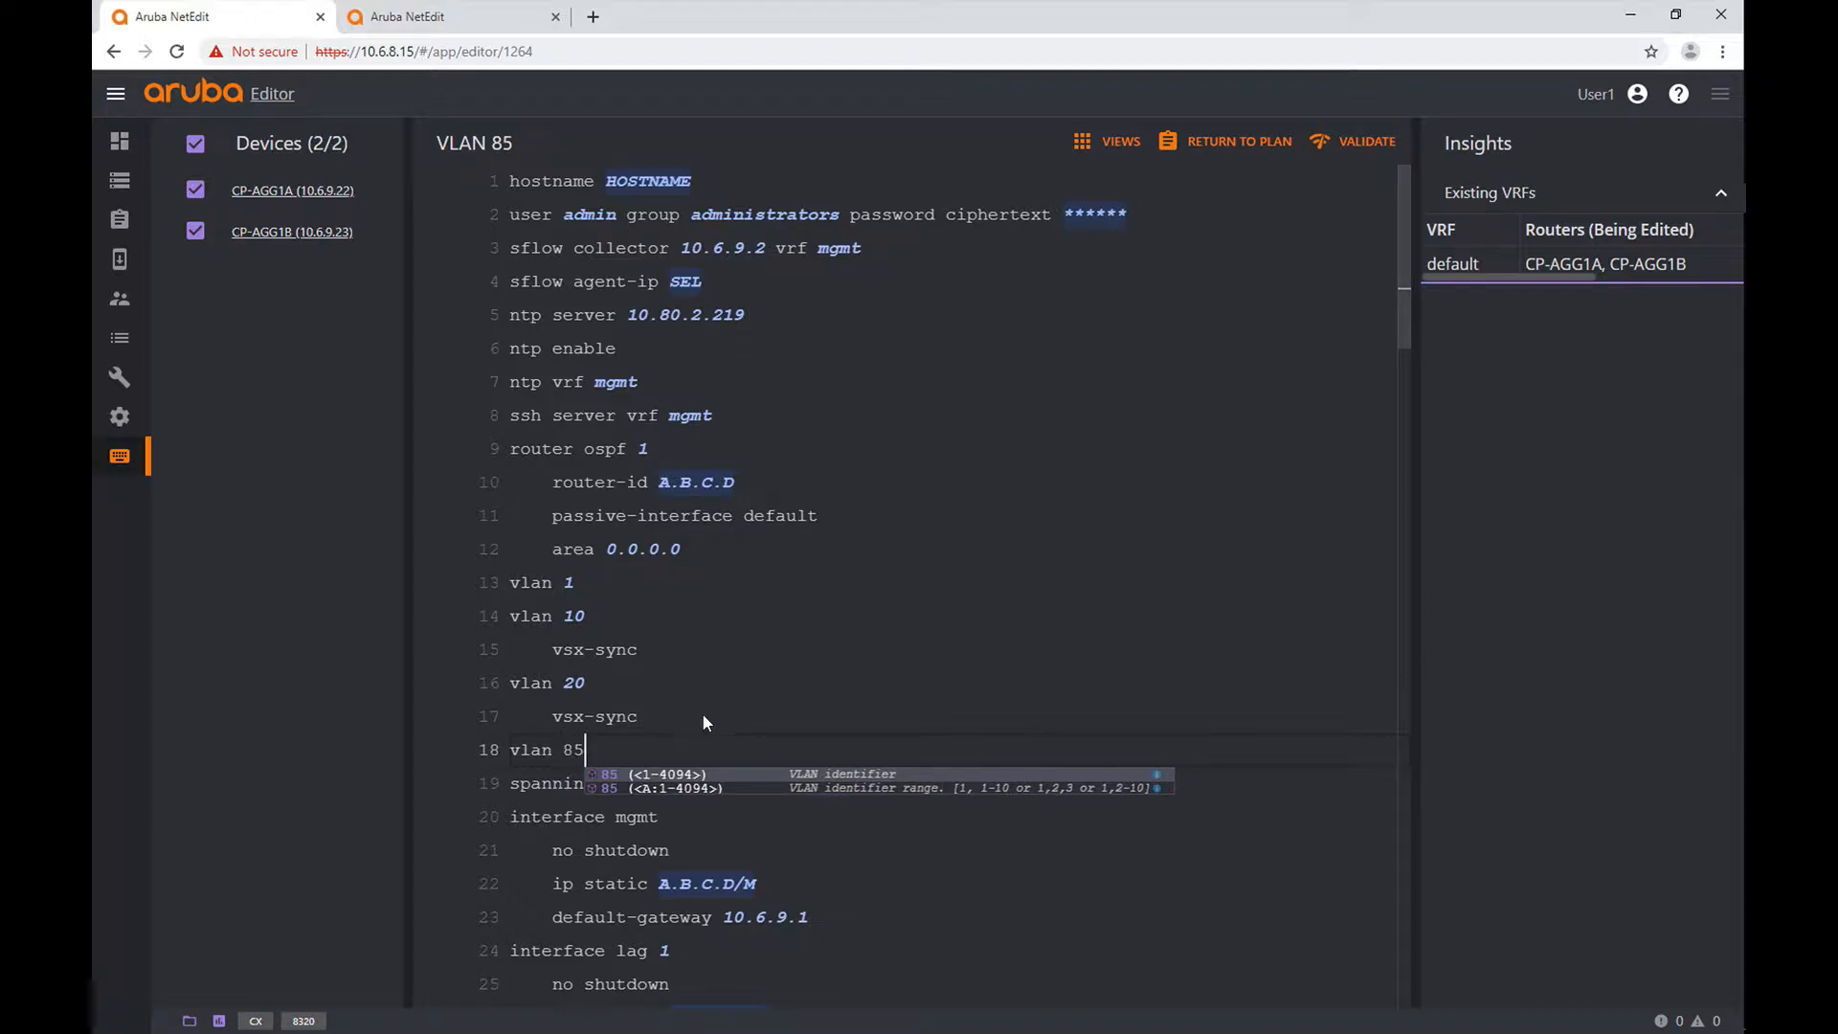
pyautogui.press('Return')
pyautogui.press('BackSpace')
# - Add an "interface vlan 85" block to the configuration below the vlan 85 line
pyautogui.scroll(-3, 854, 435)
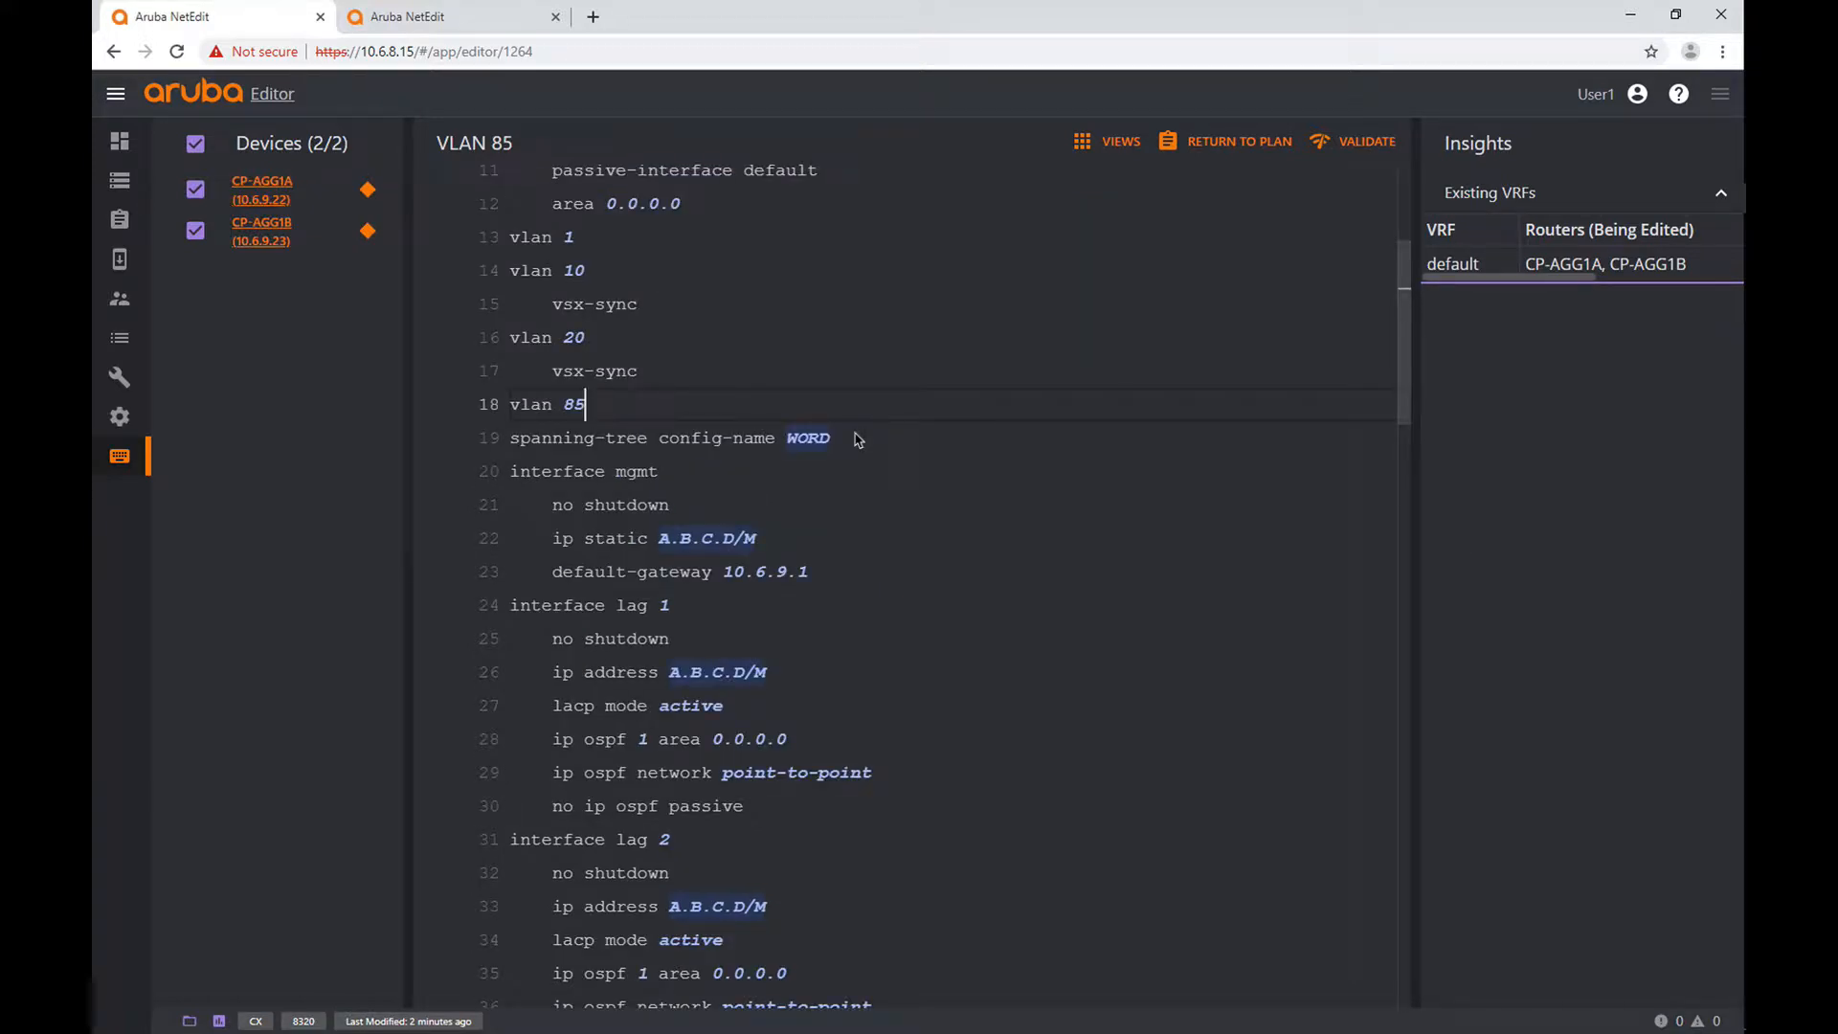
pyautogui.press('Return')
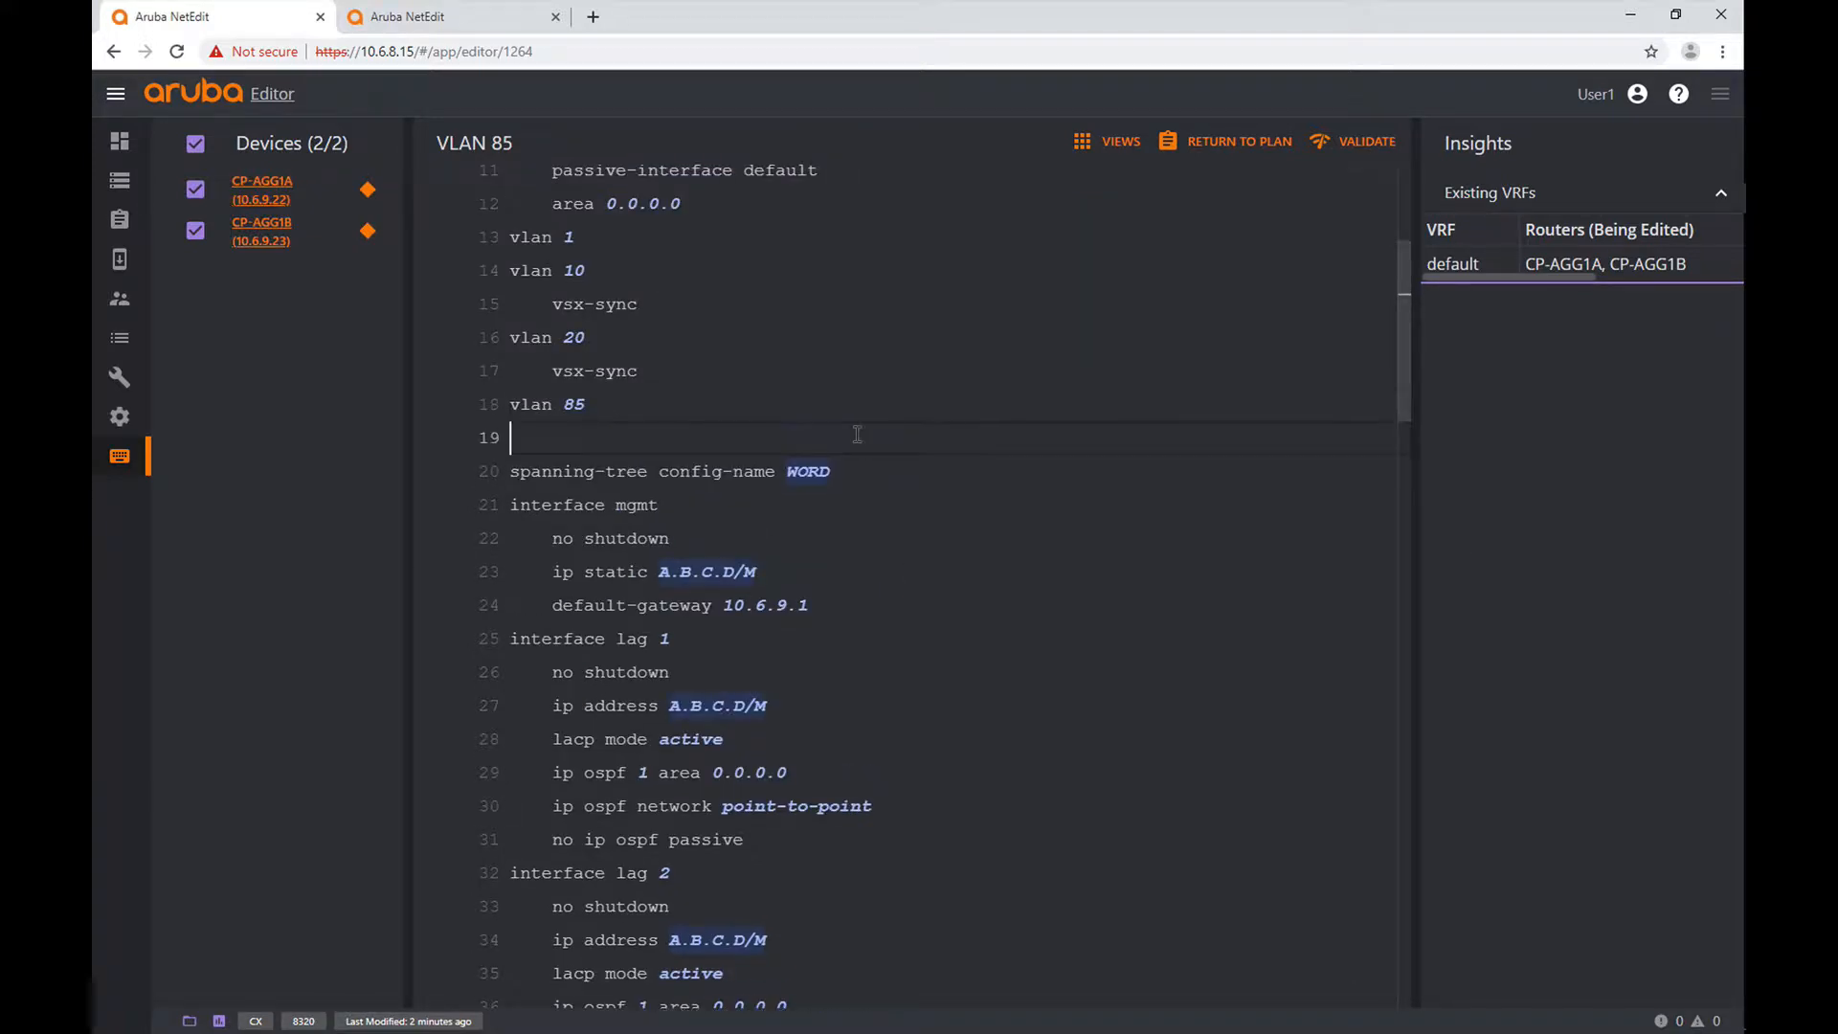
pyautogui.write('in')
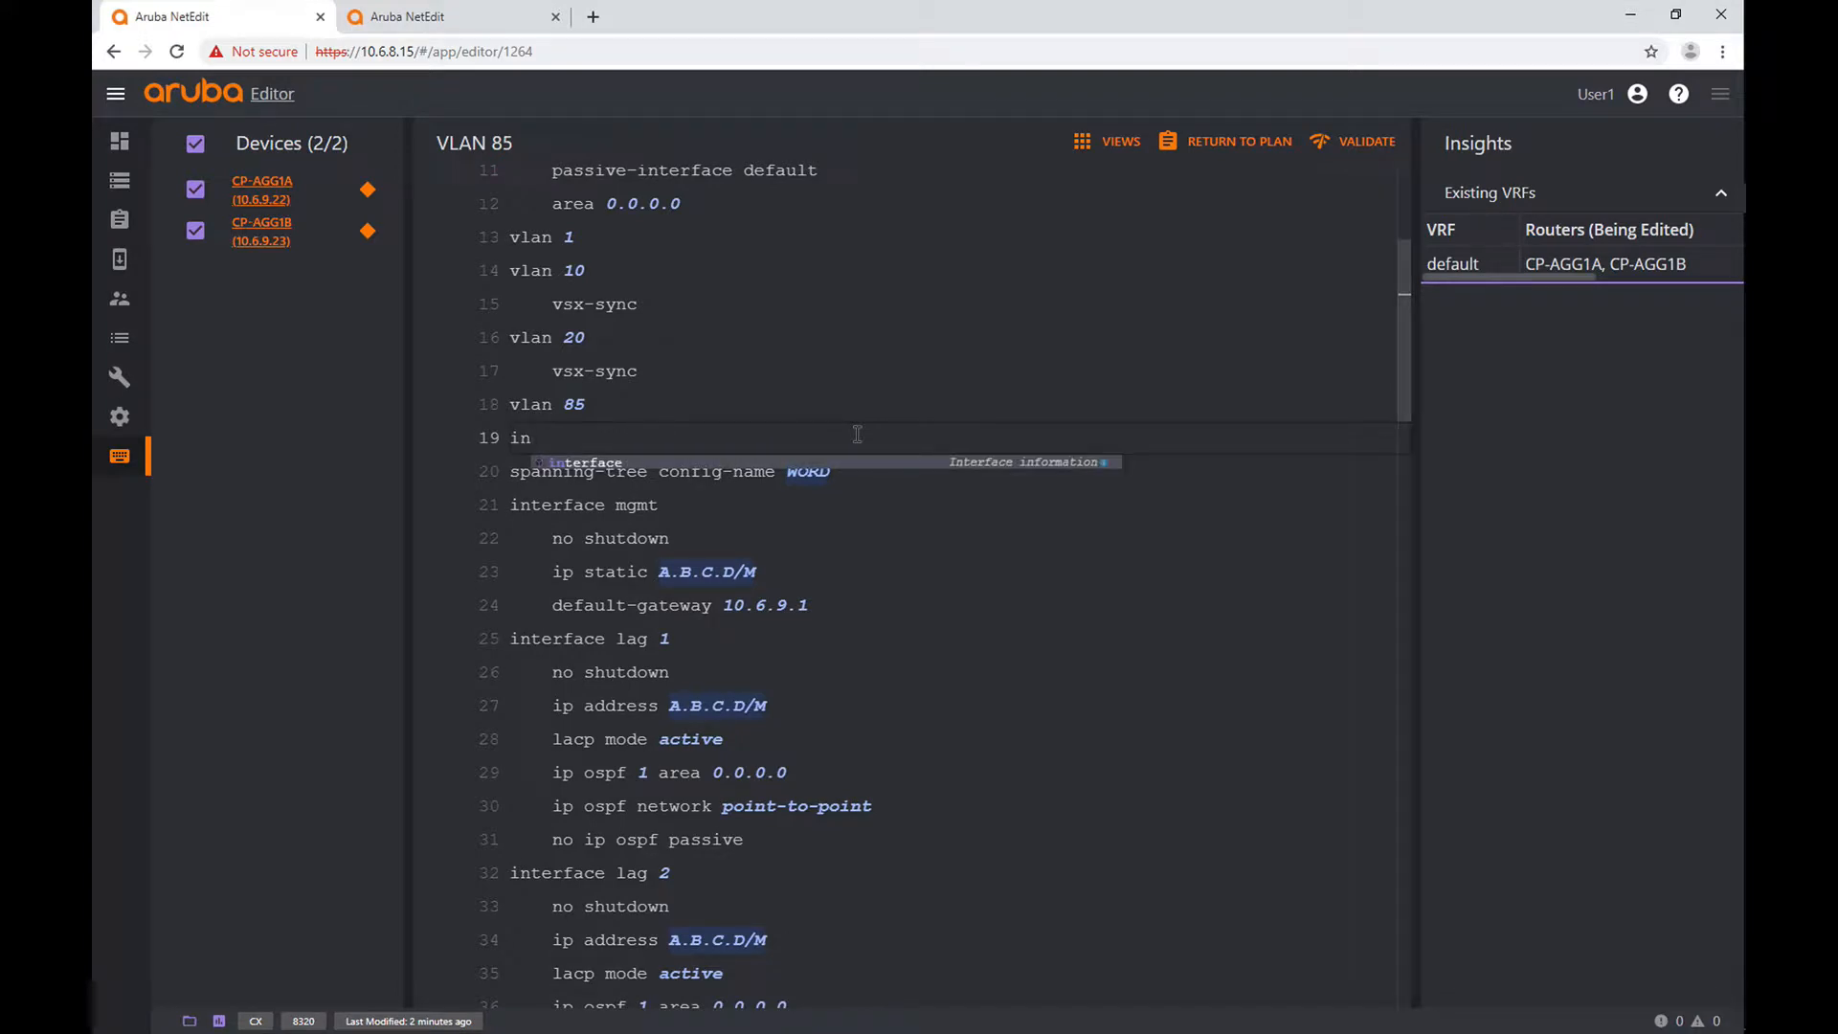
pyautogui.click(675, 464)
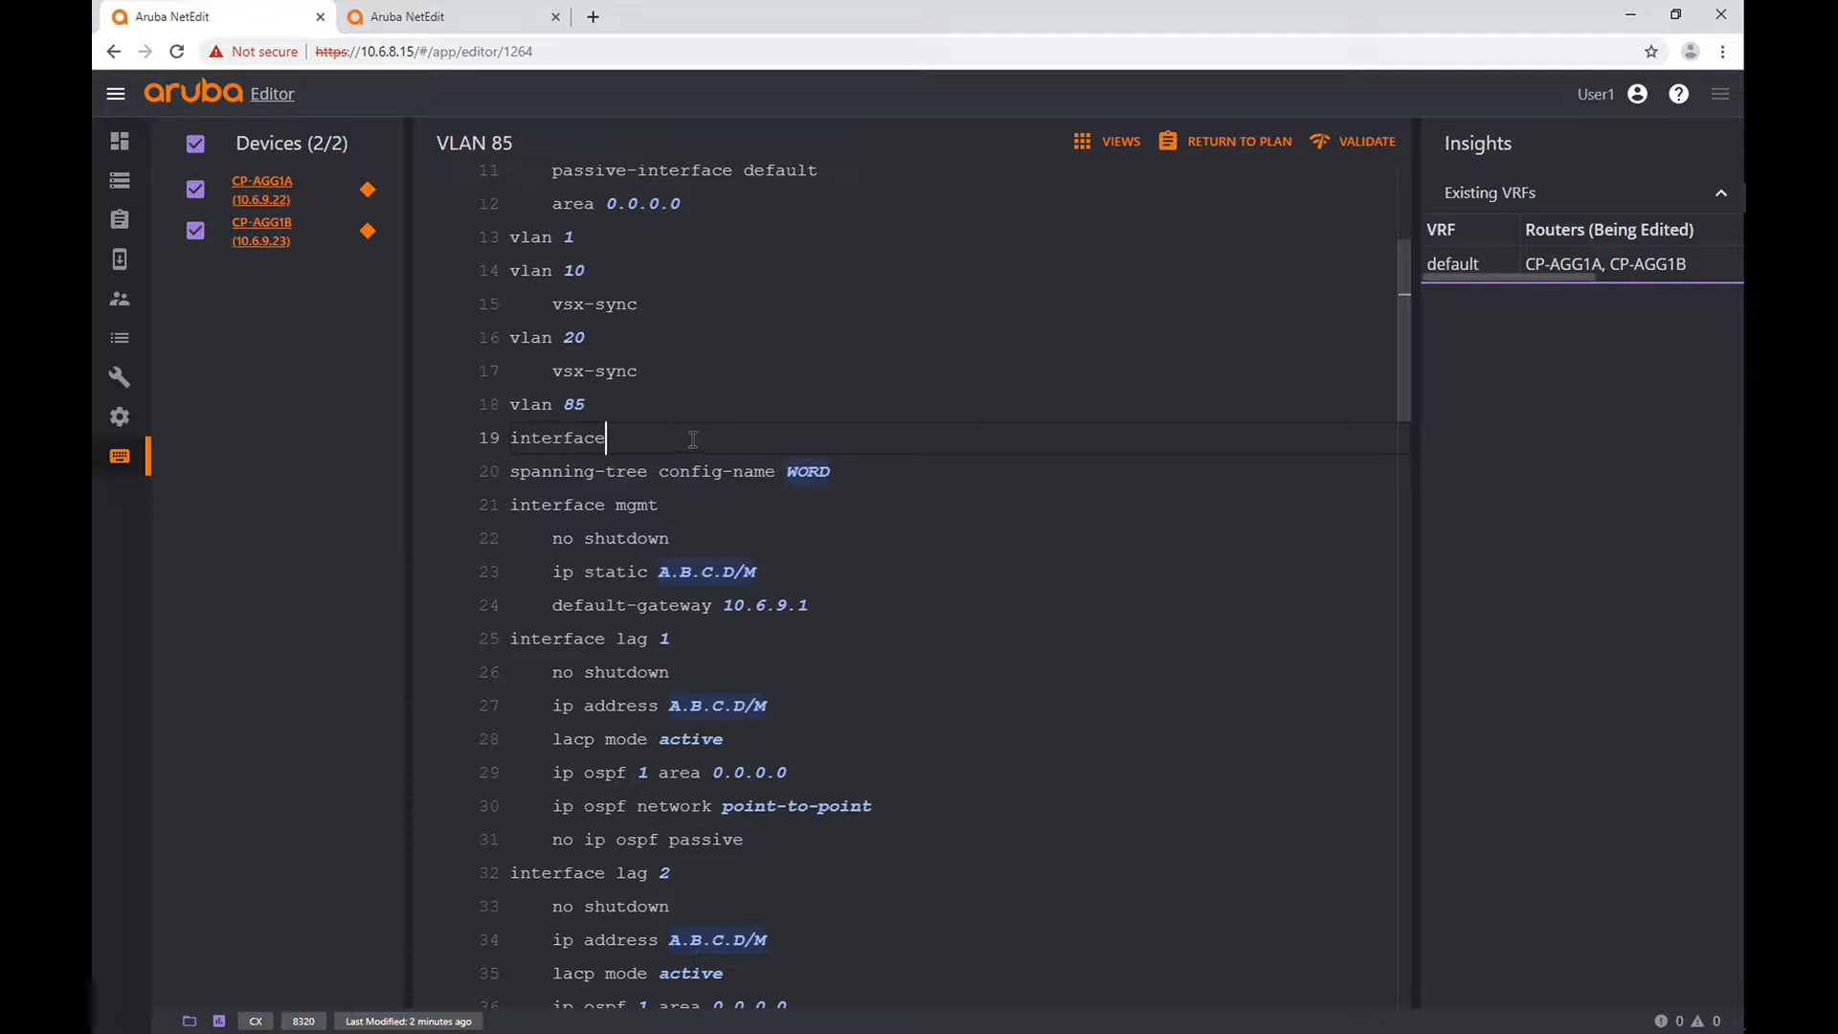
pyautogui.write('vl')
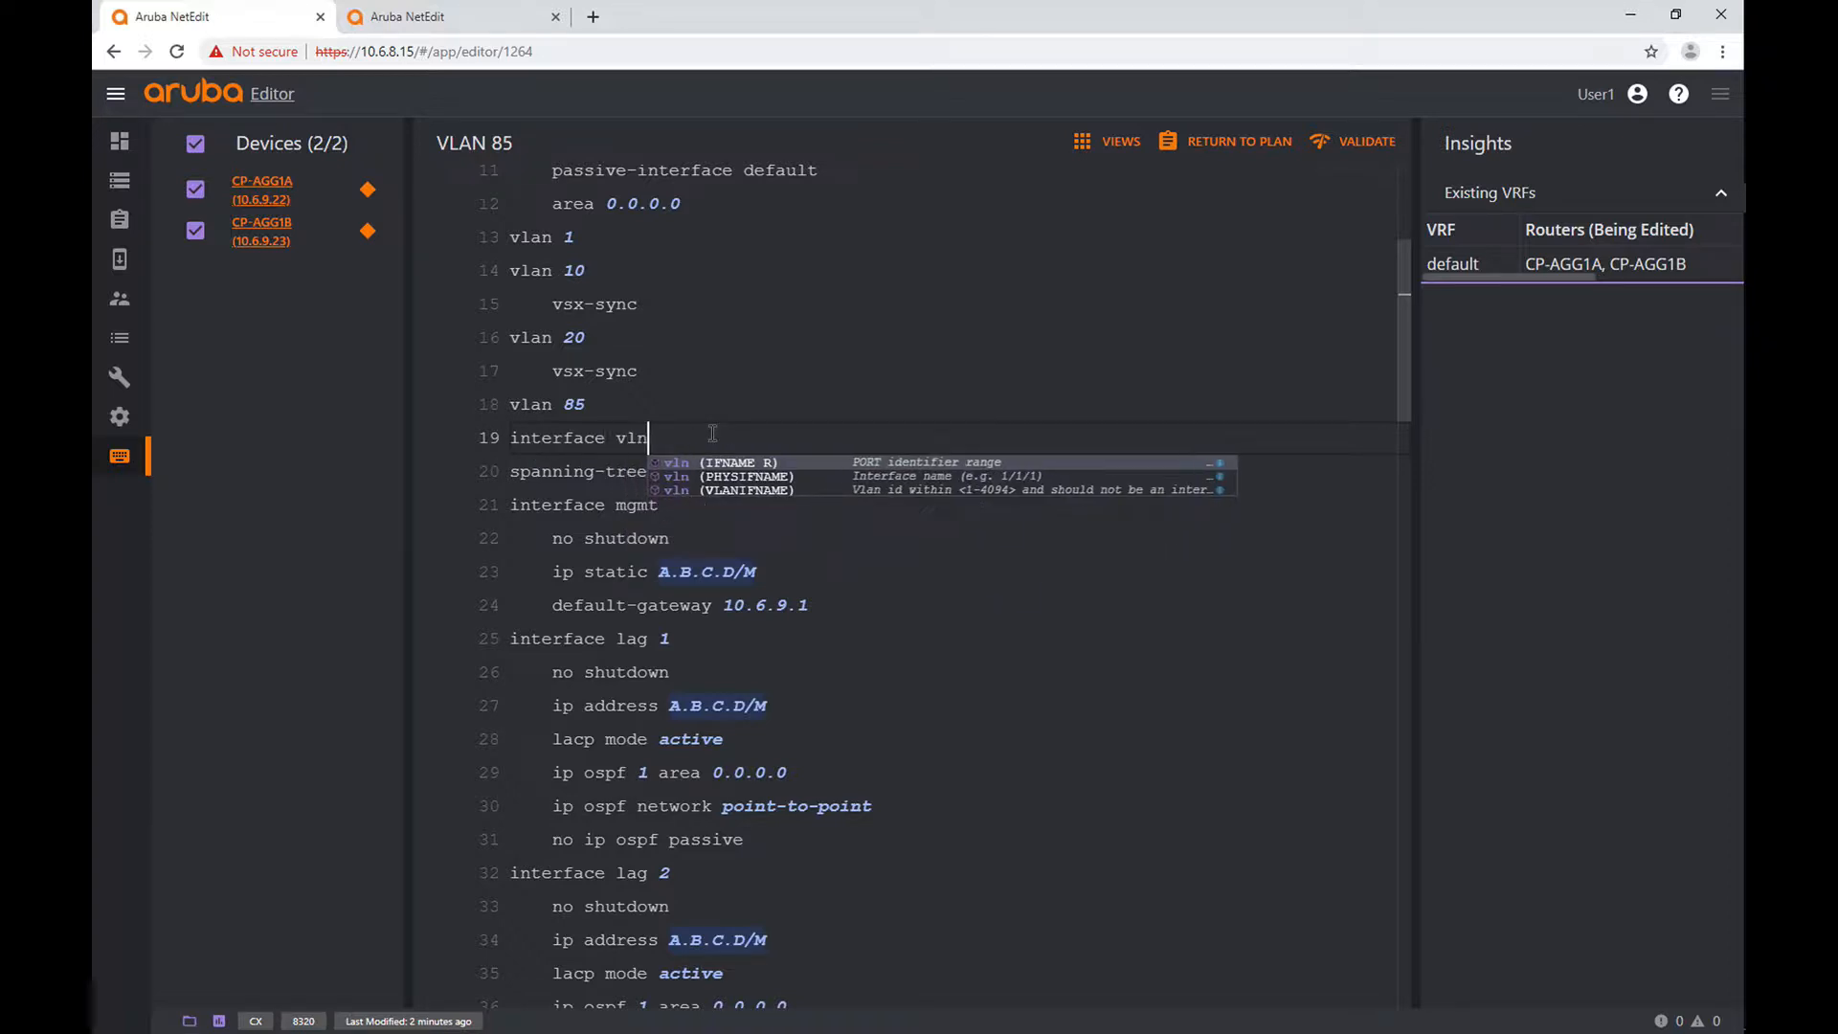
pyautogui.write('a')
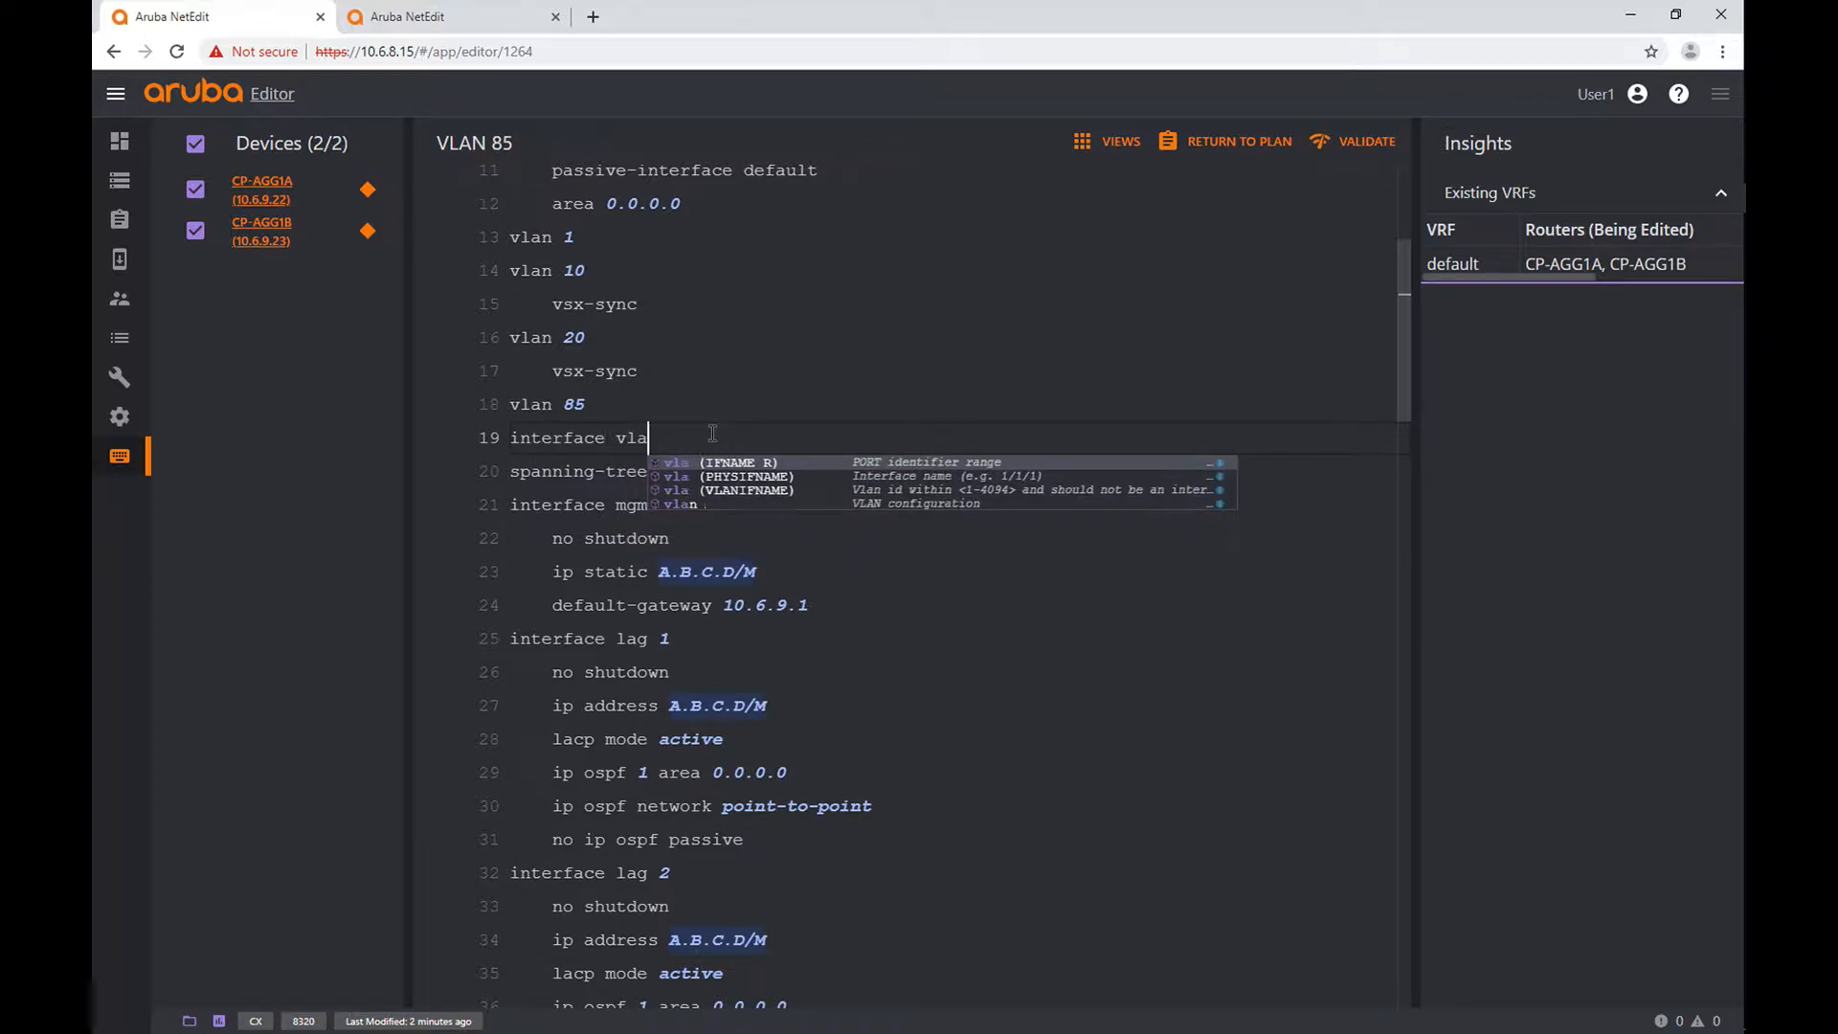
pyautogui.write('n 85')
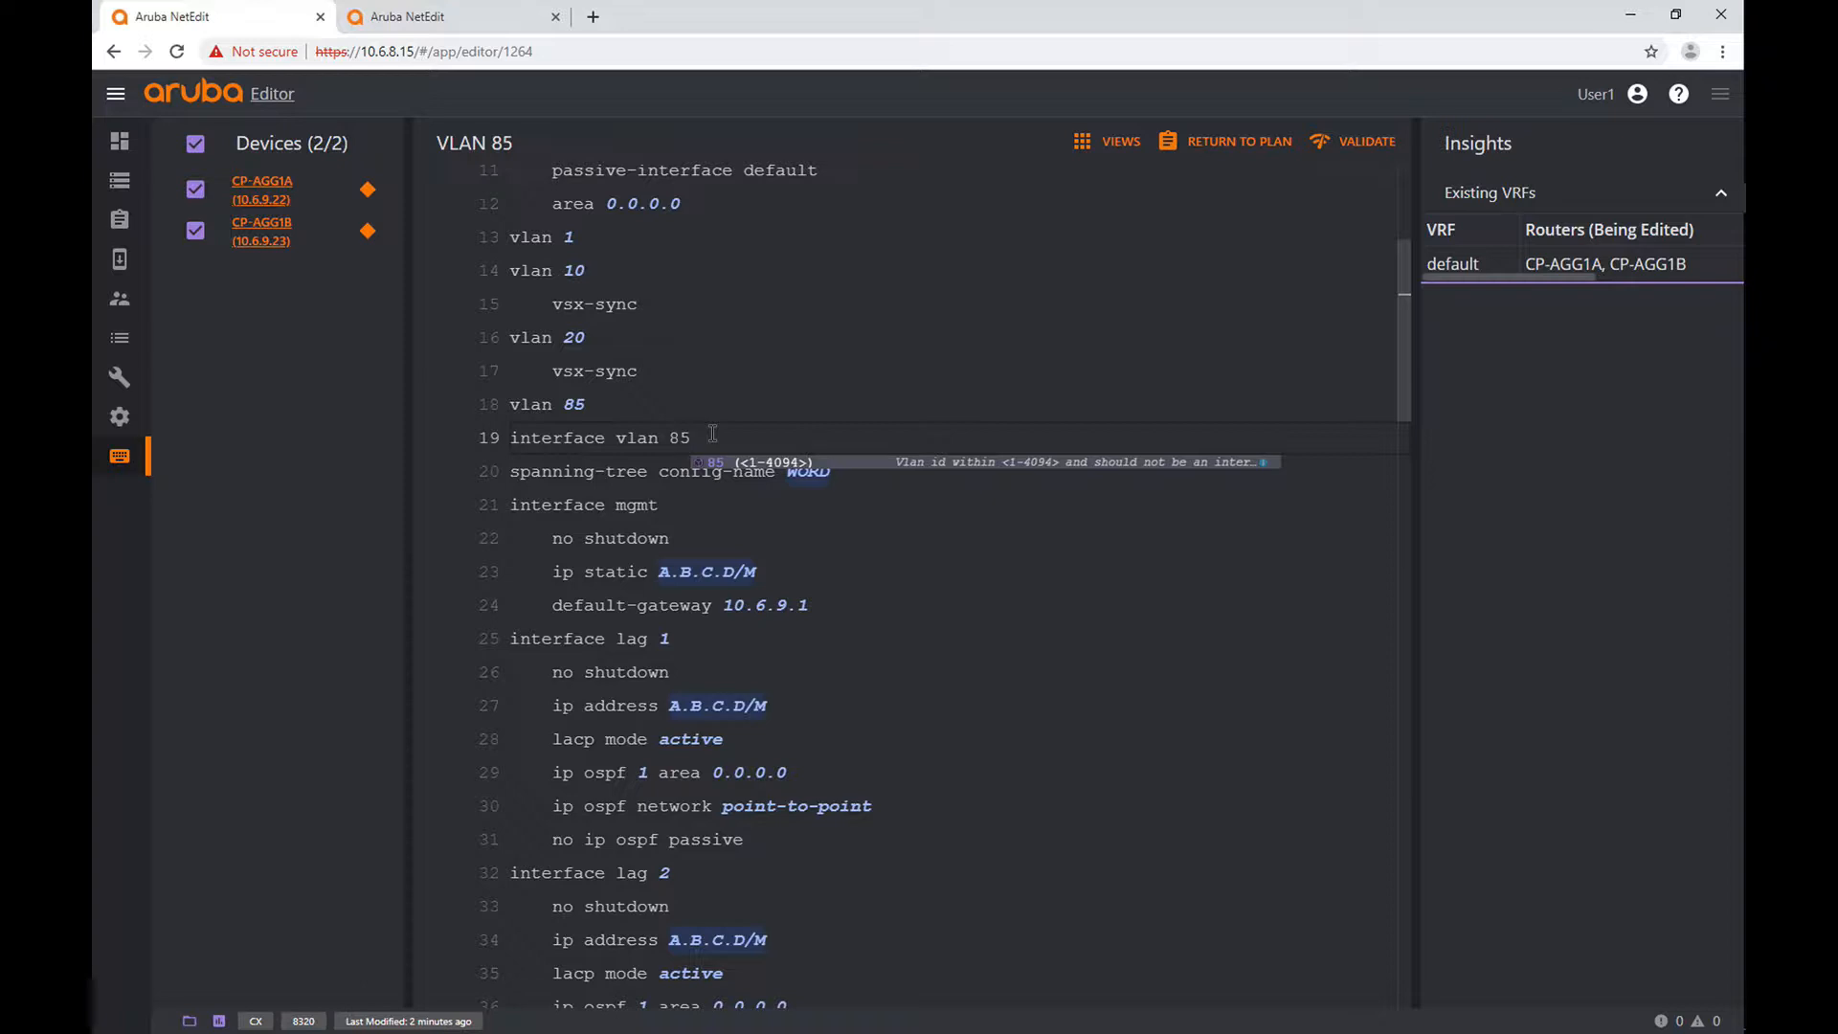
pyautogui.press('Return')
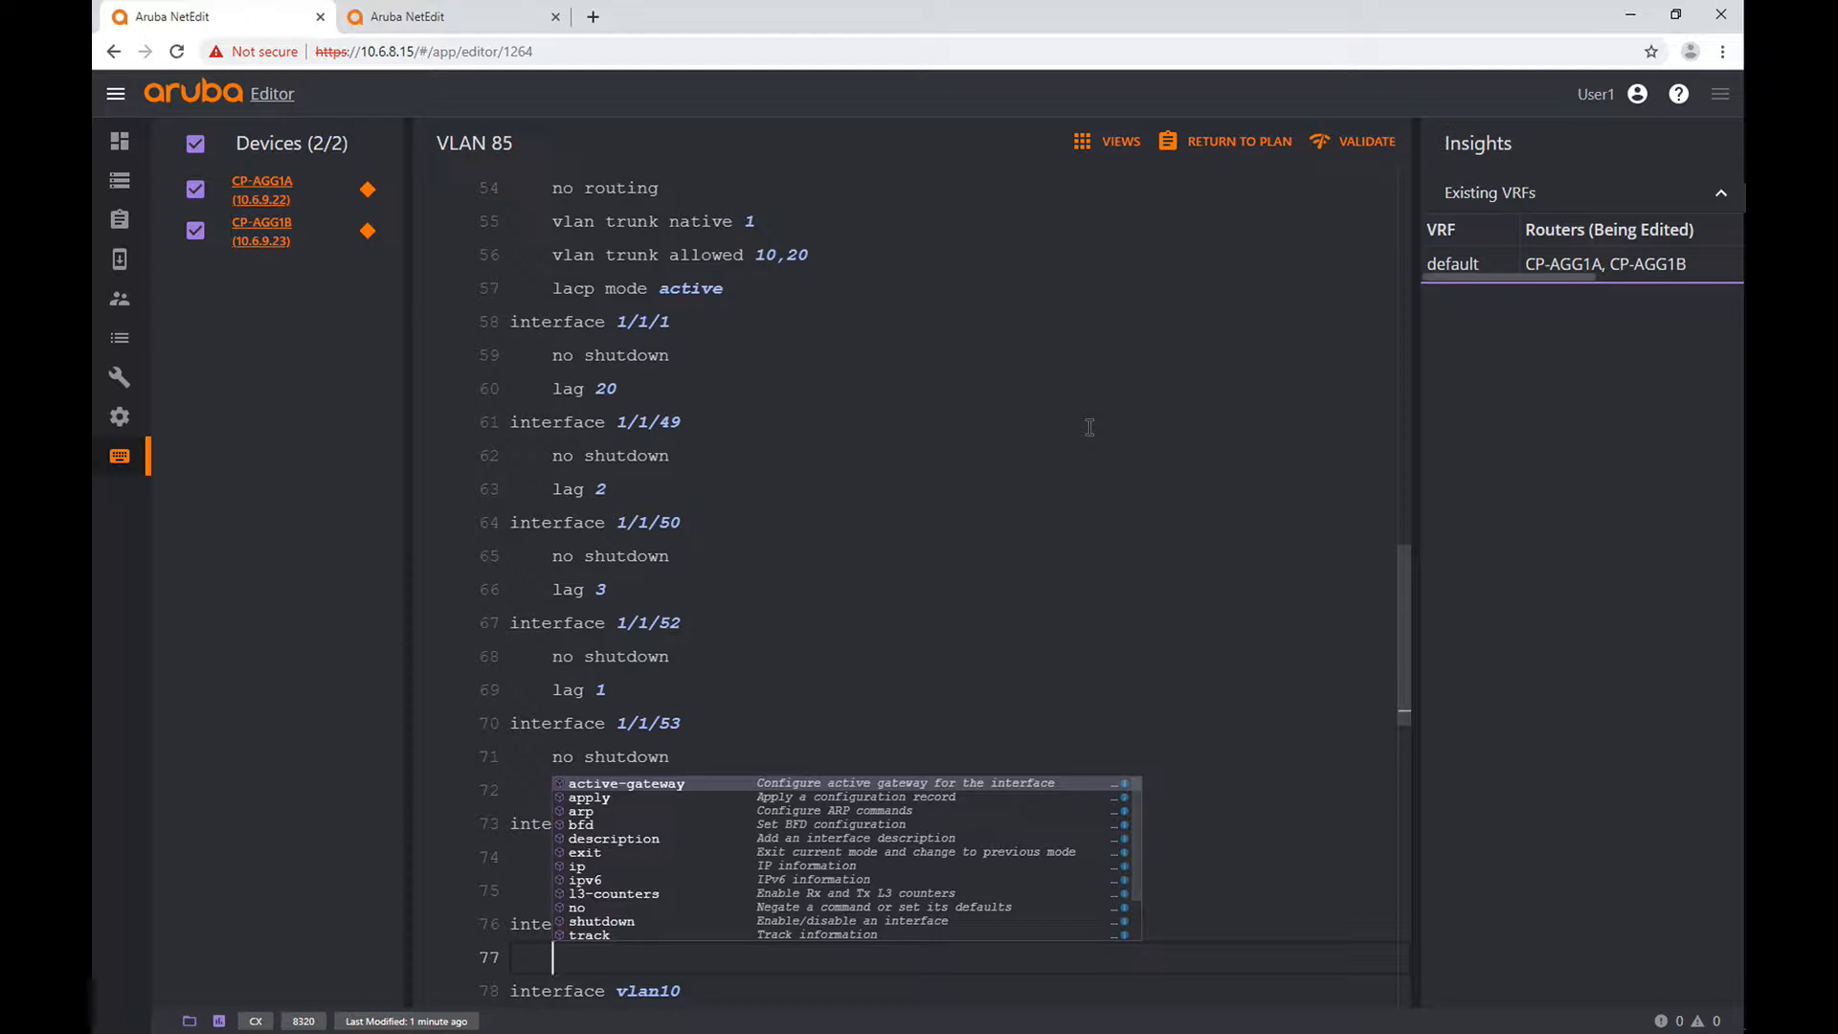
# - Add the line "ip address 10.85.85.1/24" under interface vlan 85
pyautogui.write('ip')
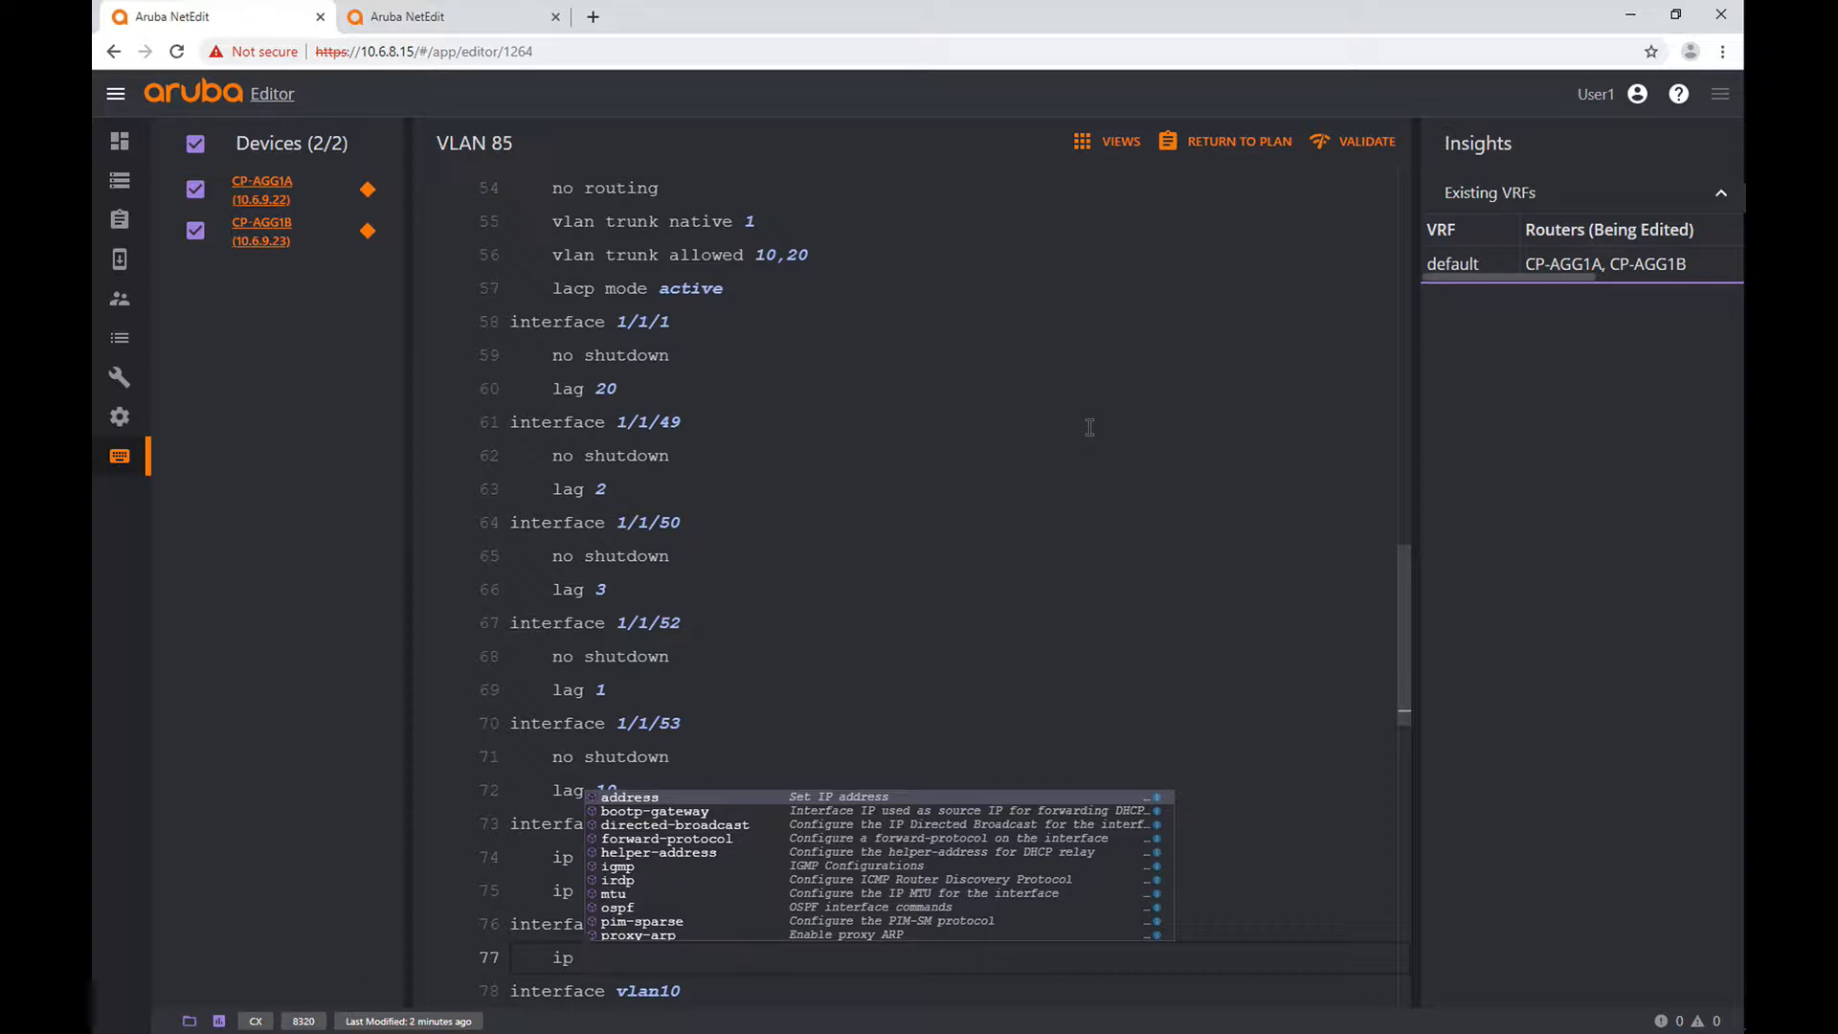
pyautogui.write('a')
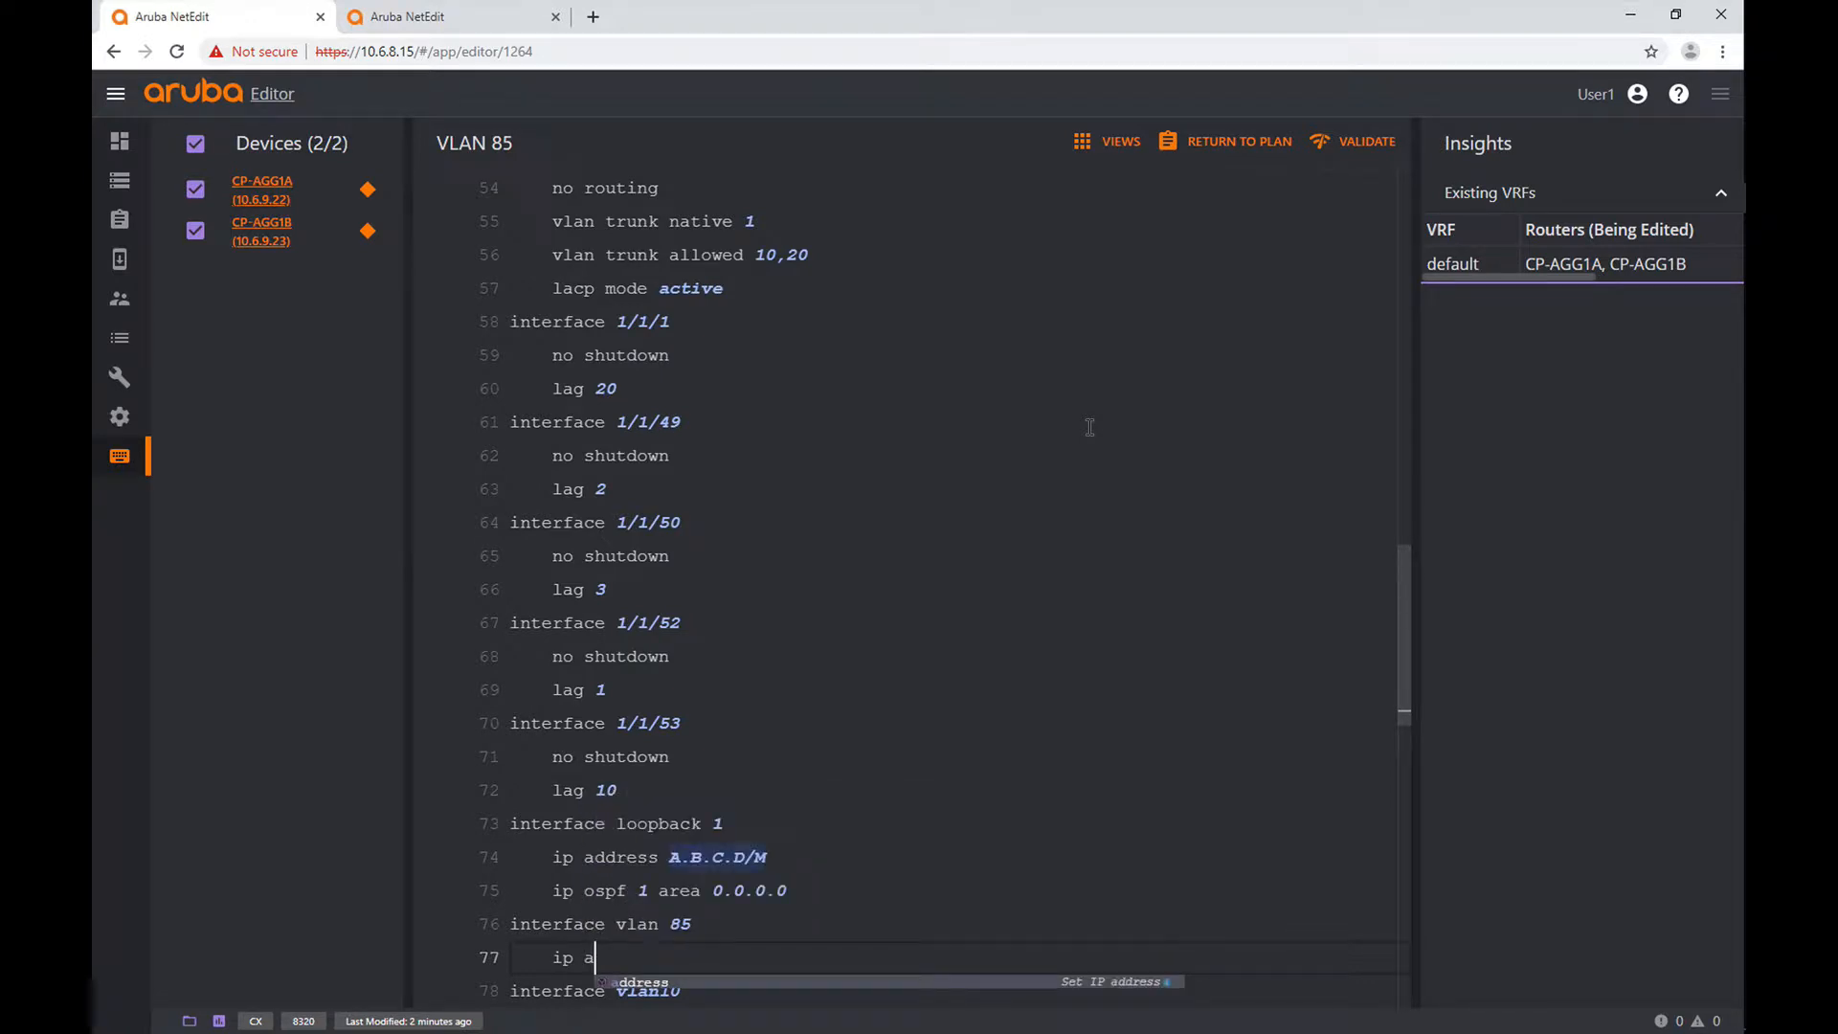
pyautogui.press('Tab')
pyautogui.write('10.')
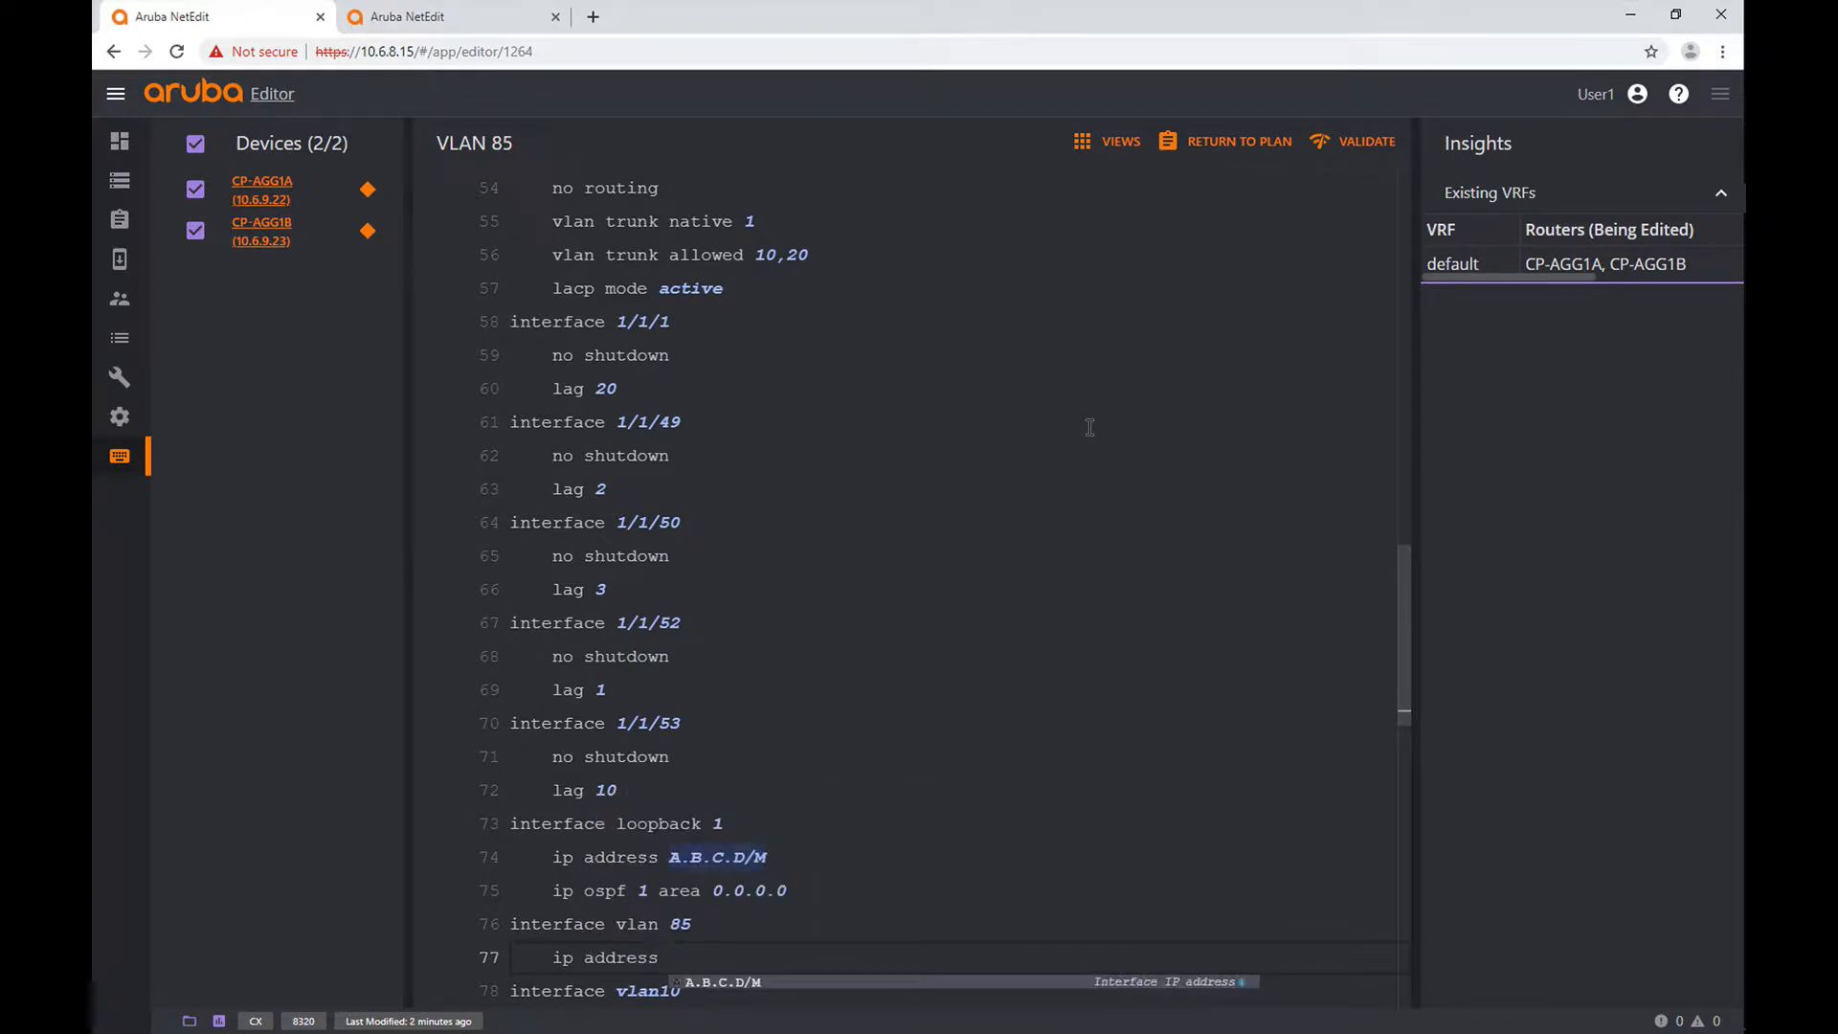
pyautogui.write('85')
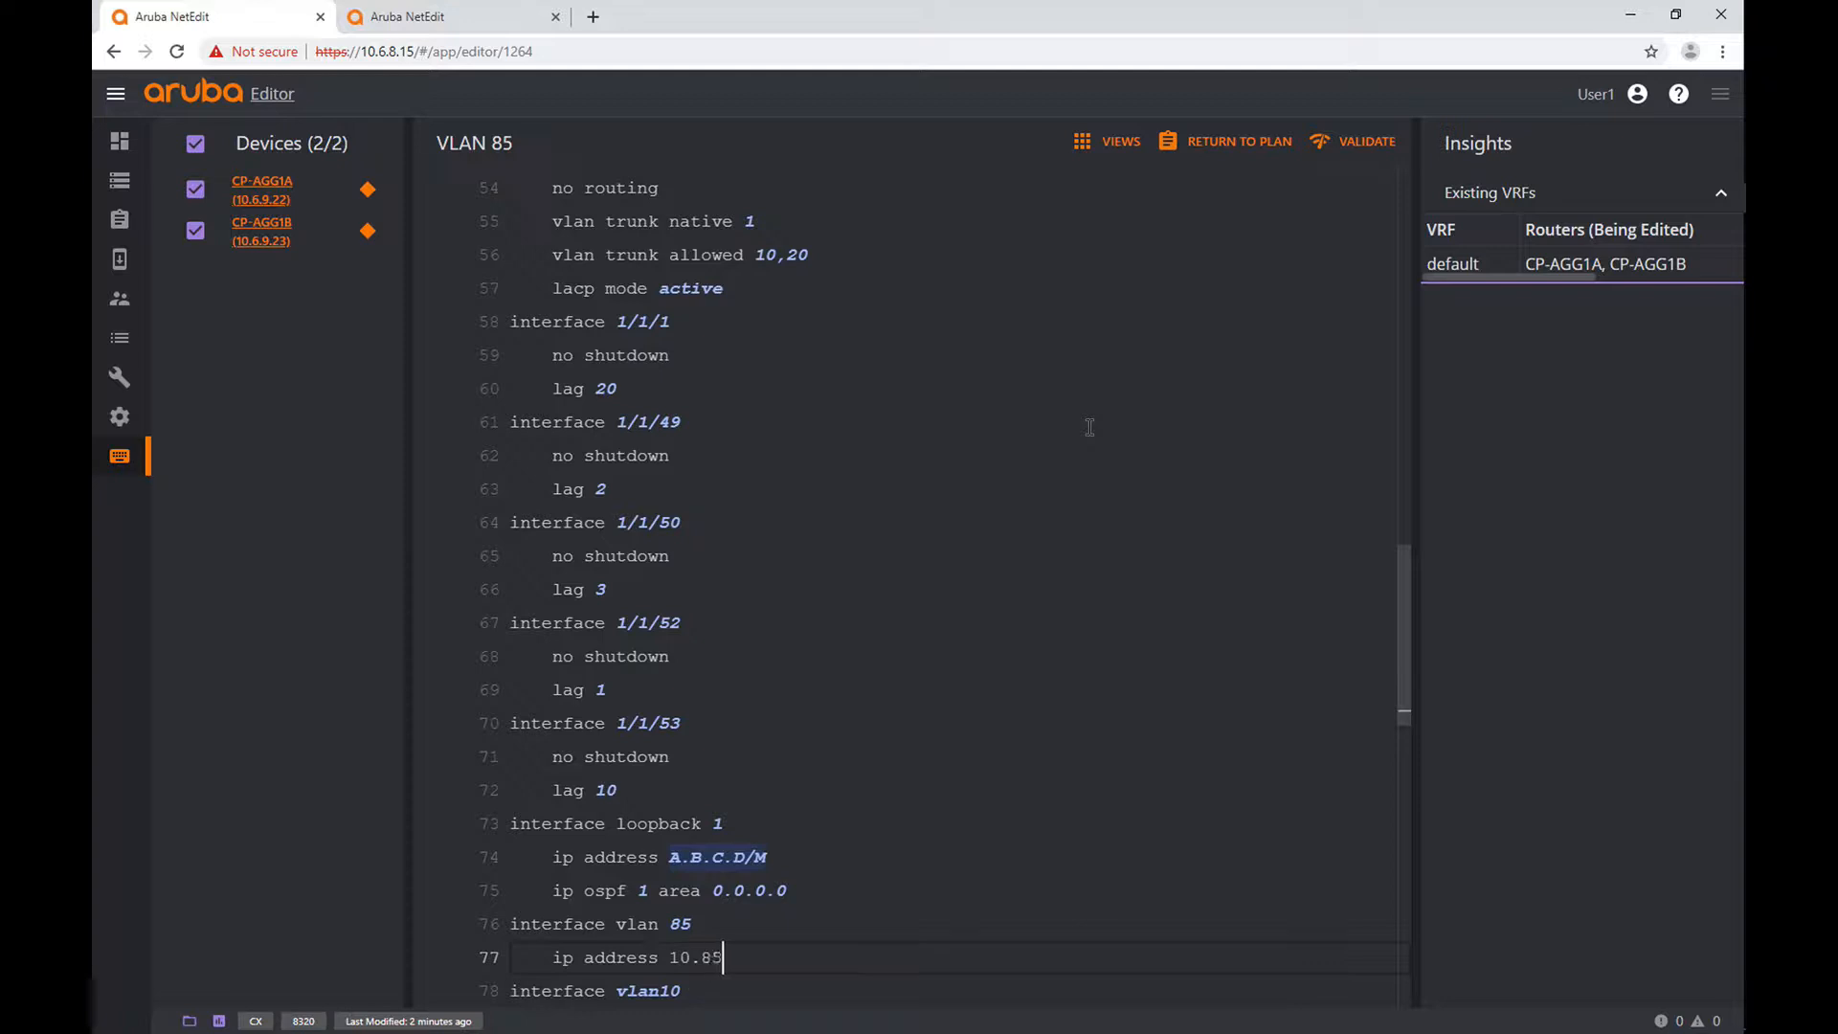
pyautogui.write('.85.')
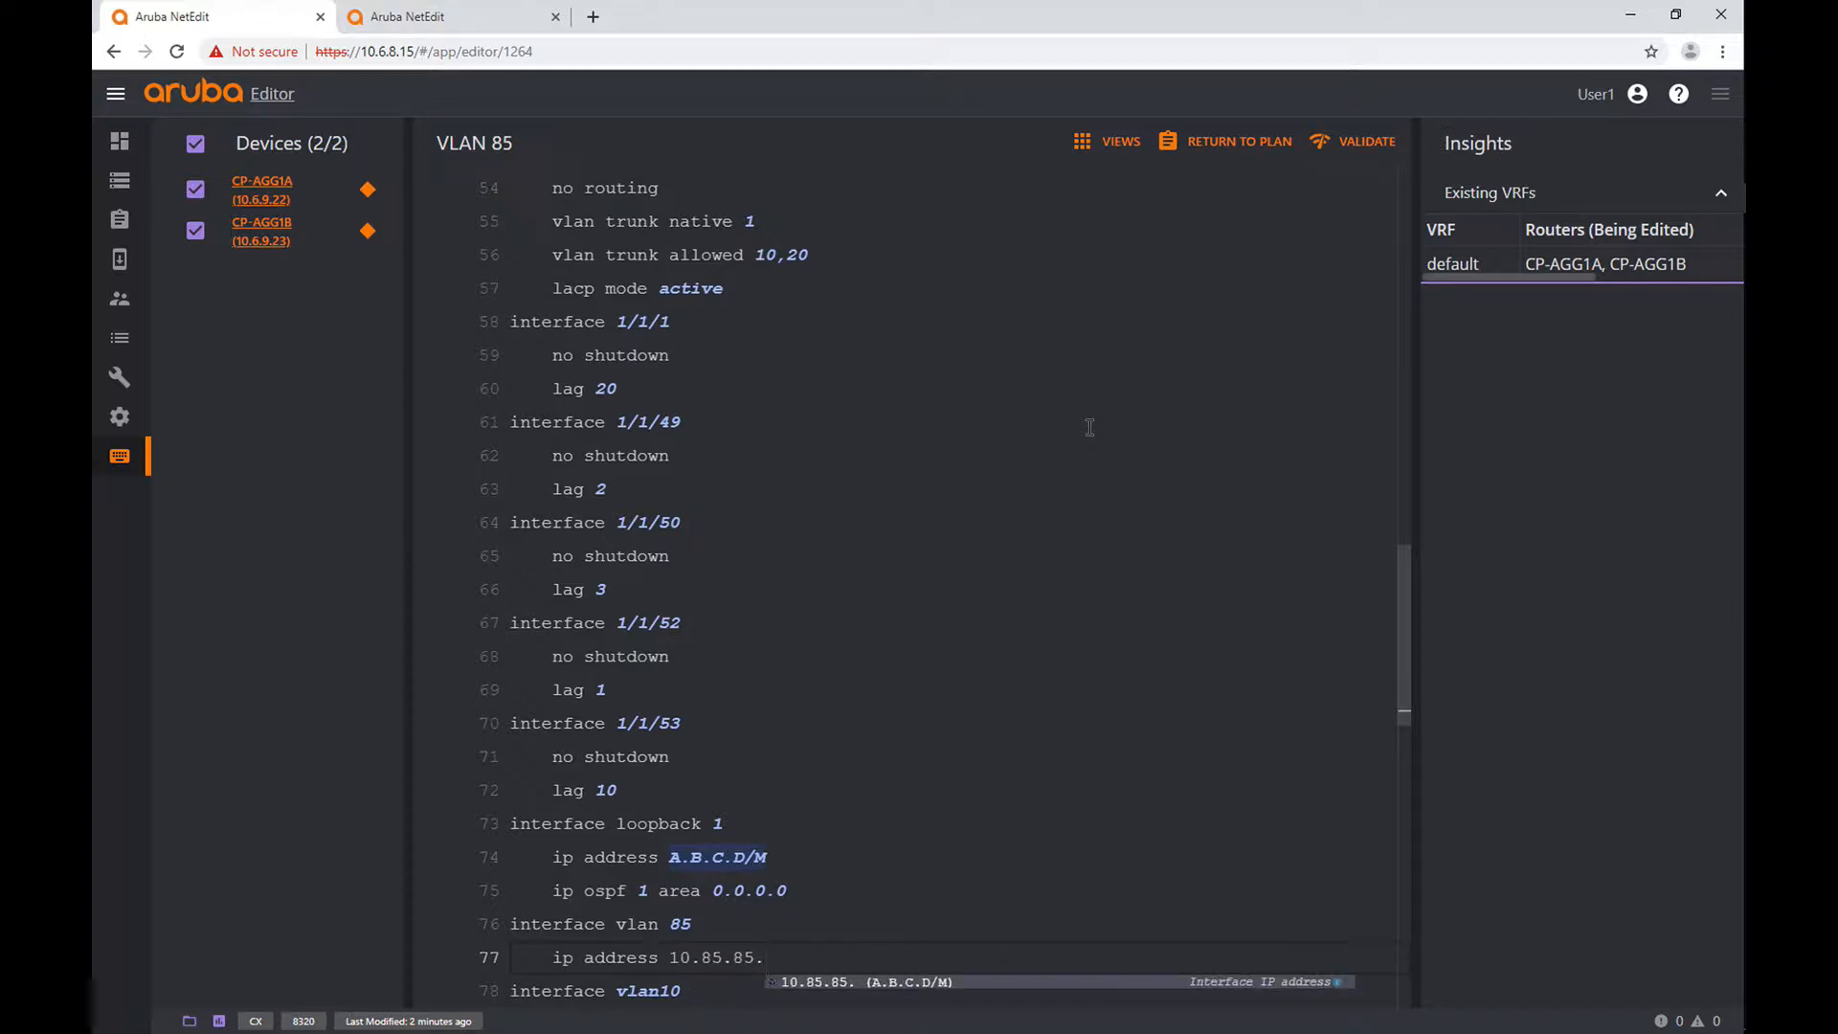
pyautogui.write('1/24/')
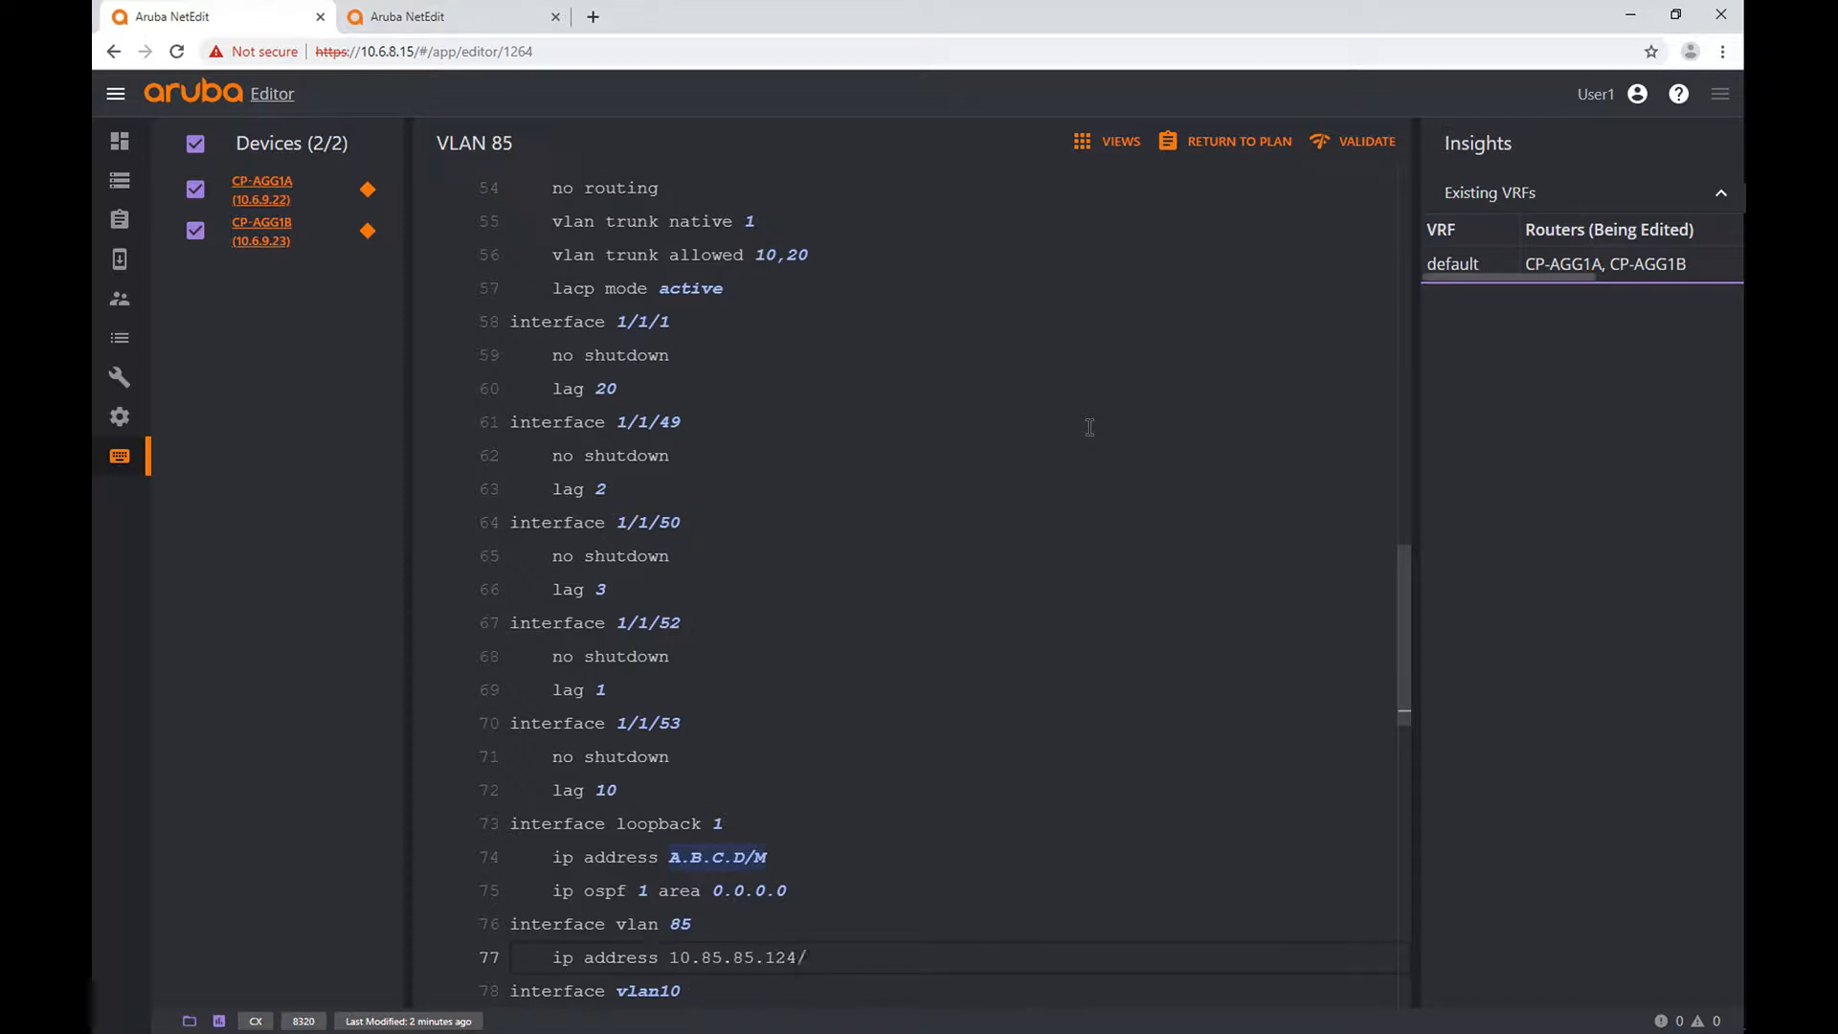
pyautogui.press('BackSpace')
pyautogui.press('BackSpace')
pyautogui.press('BackSpace')
pyautogui.write('1')
pyautogui.press('Right')
pyautogui.write('24')
pyautogui.press('Return')
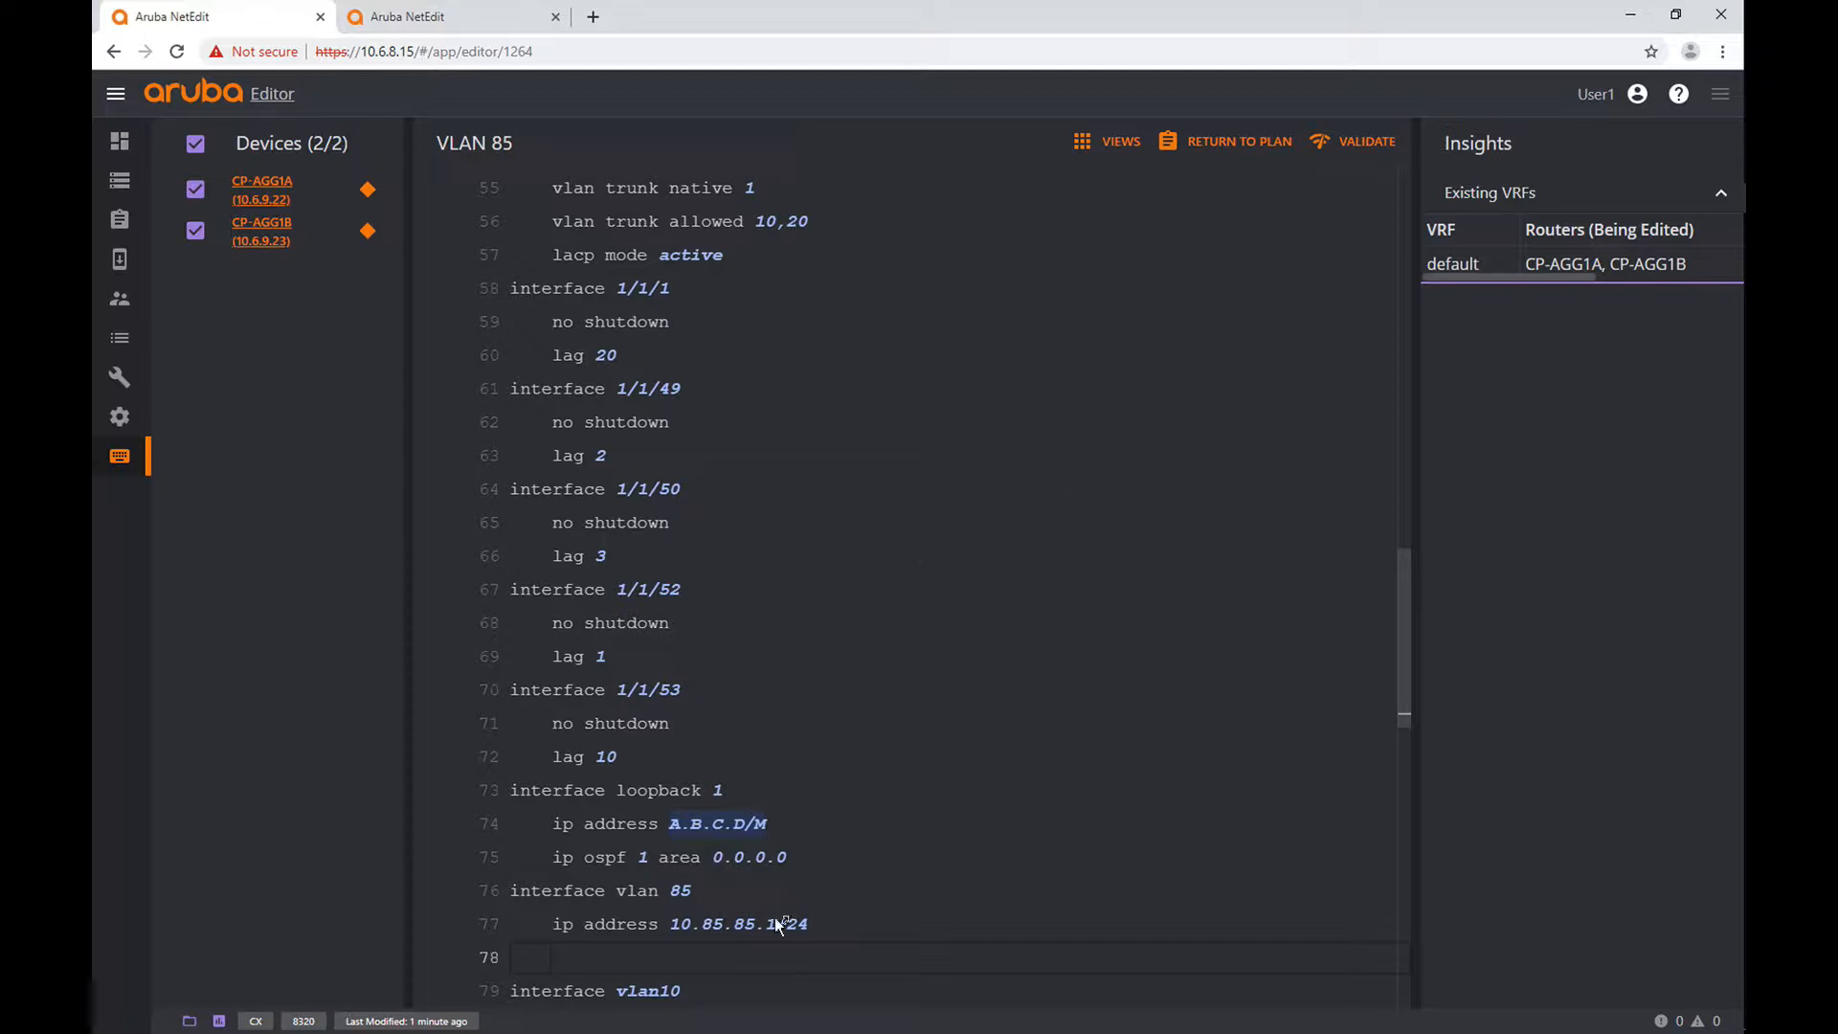
# - Set CP-AGG1B's IP address under interface vlan 85 to 10.85.85.2/24 and check the per-device values
pyautogui.moveTo(773, 920)
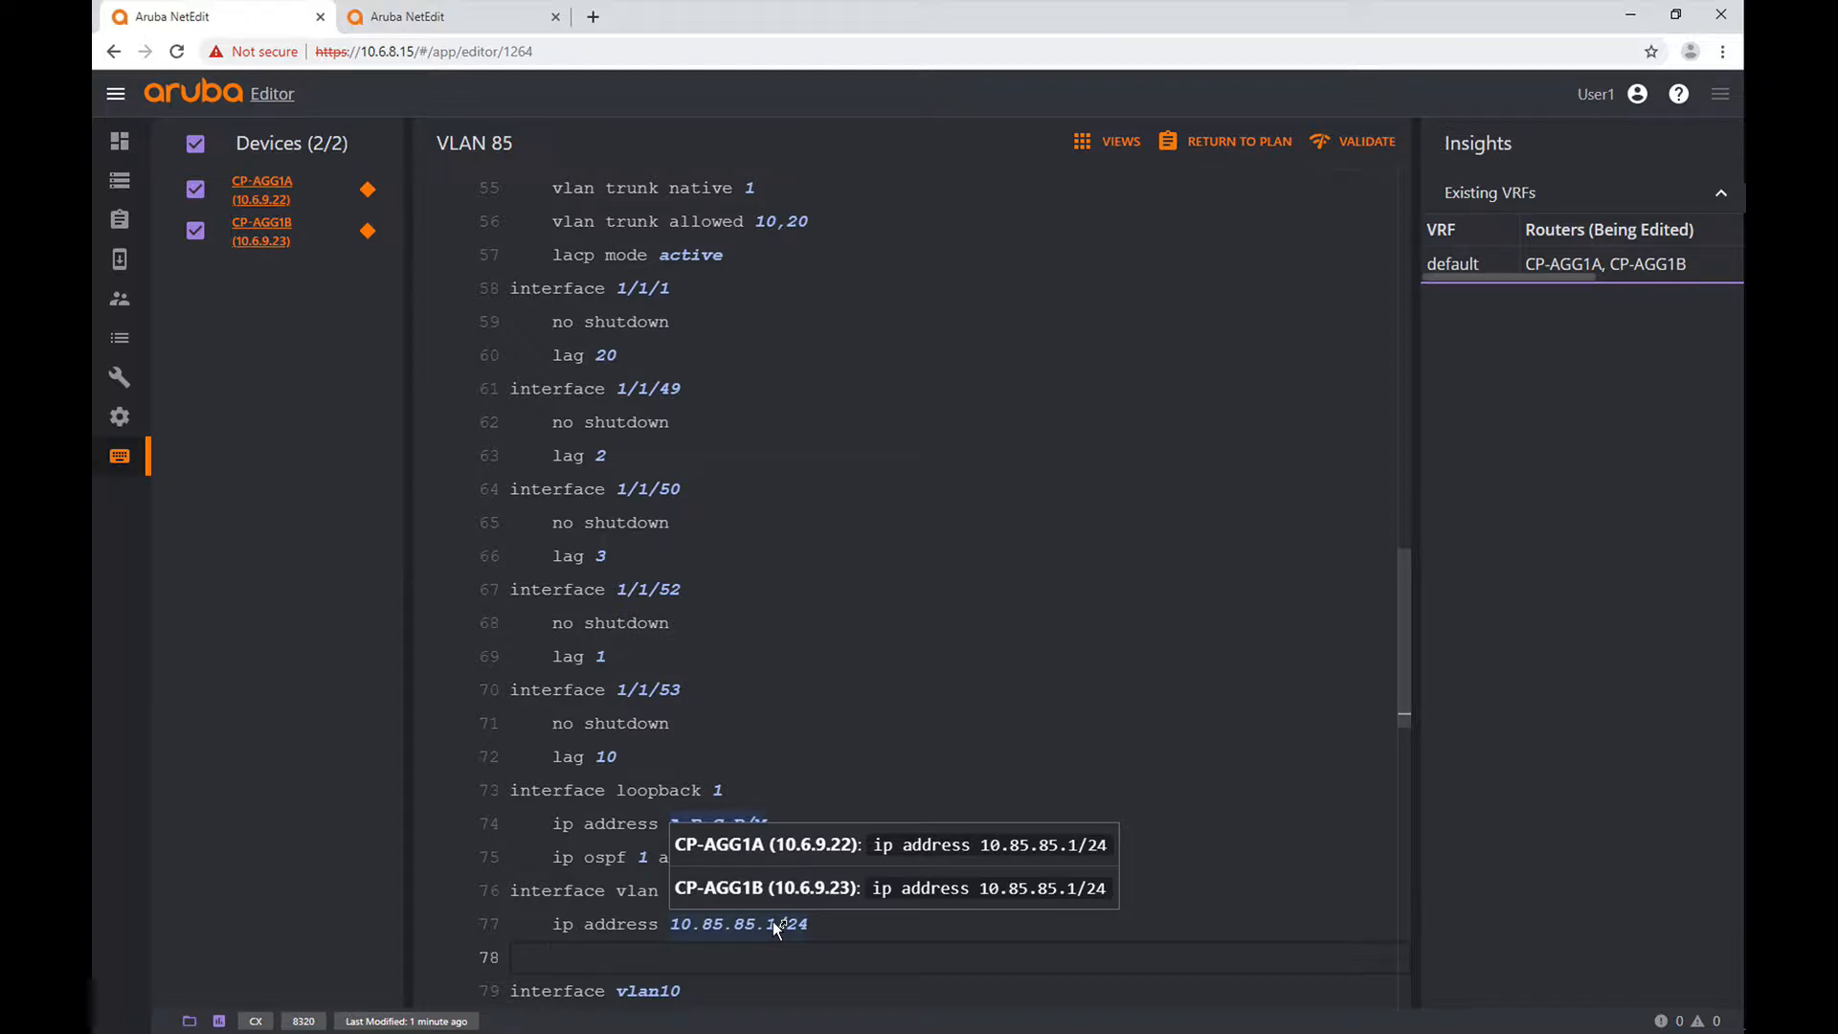
pyautogui.click(774, 923)
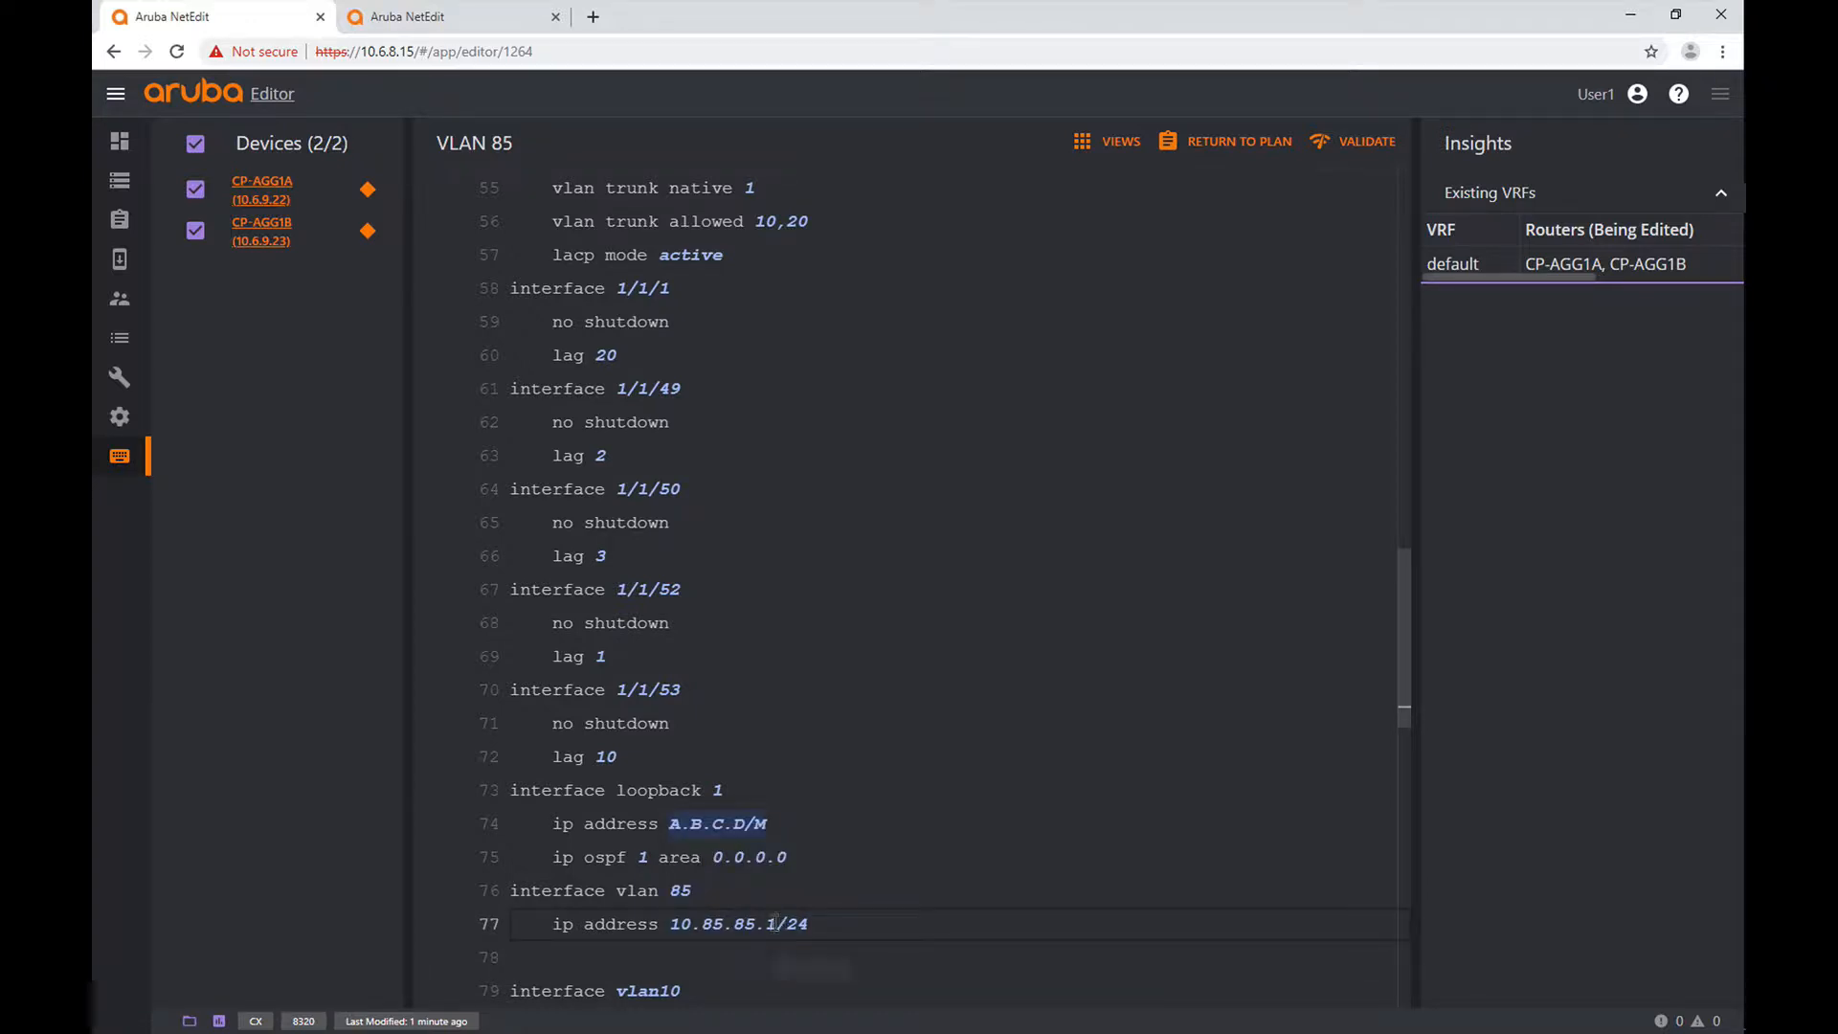
pyautogui.doubleClick(773, 921)
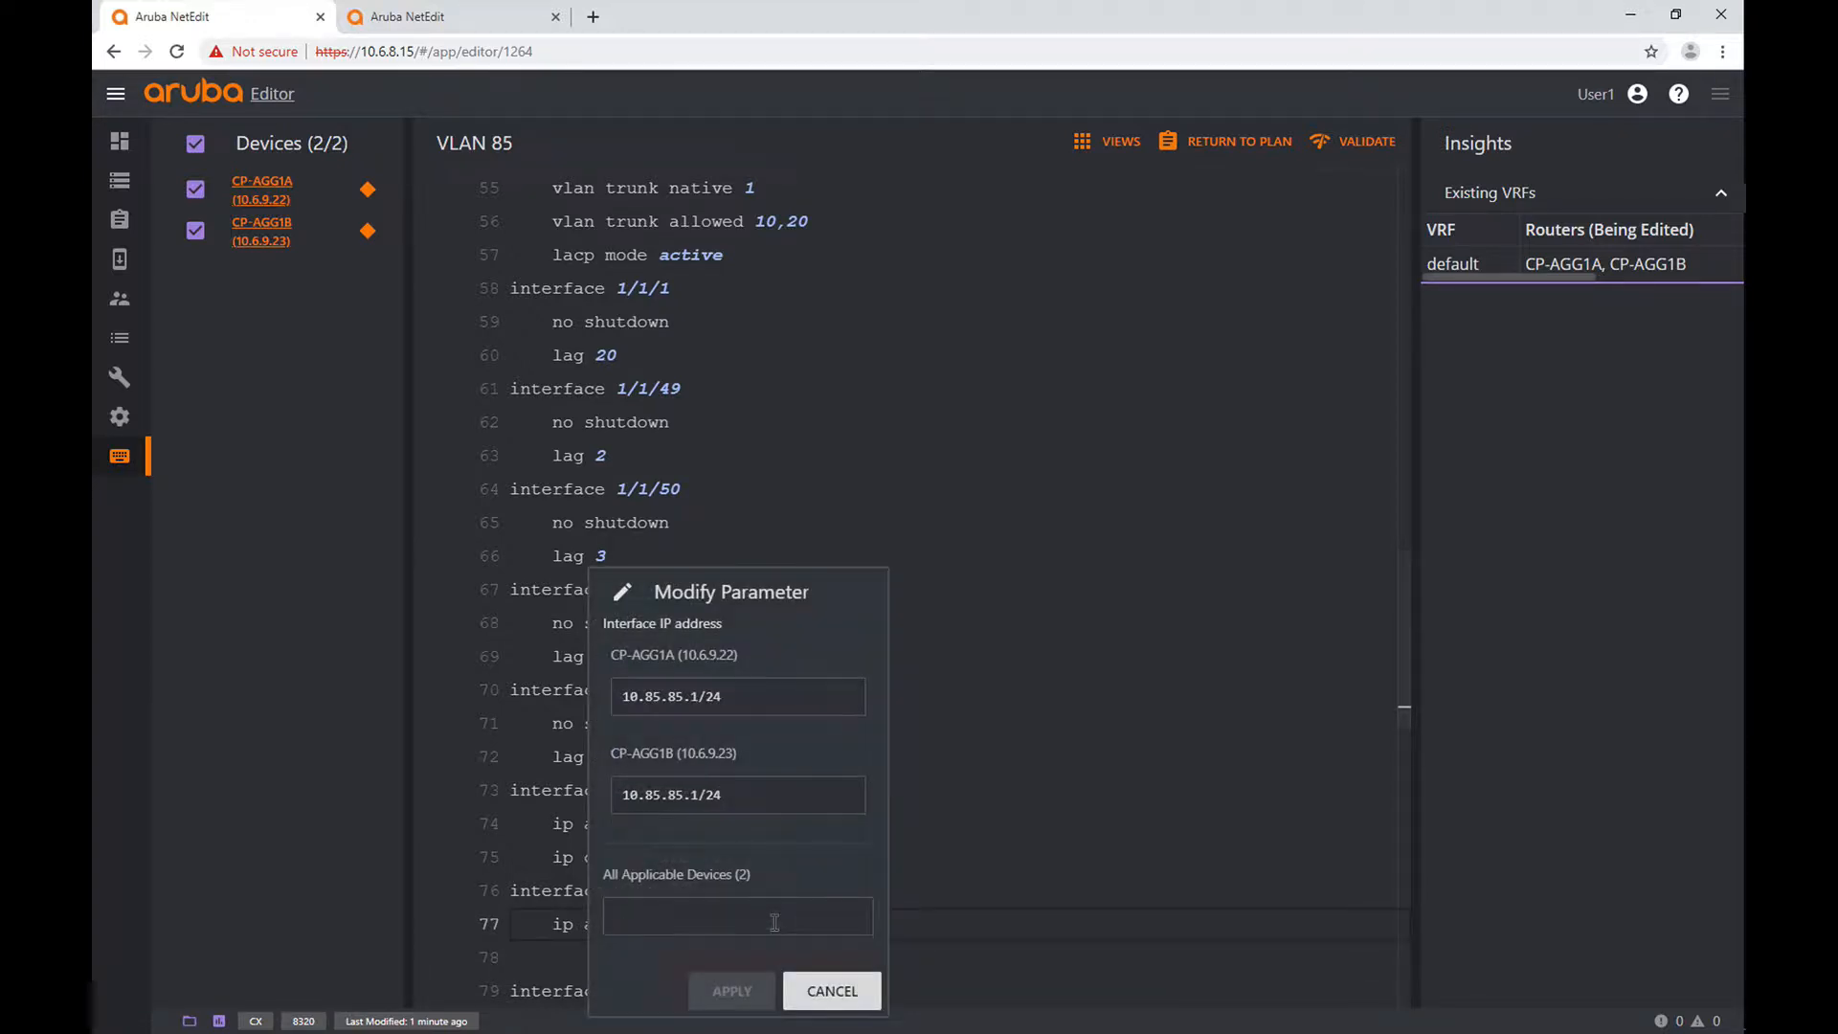
pyautogui.doubleClick(696, 694)
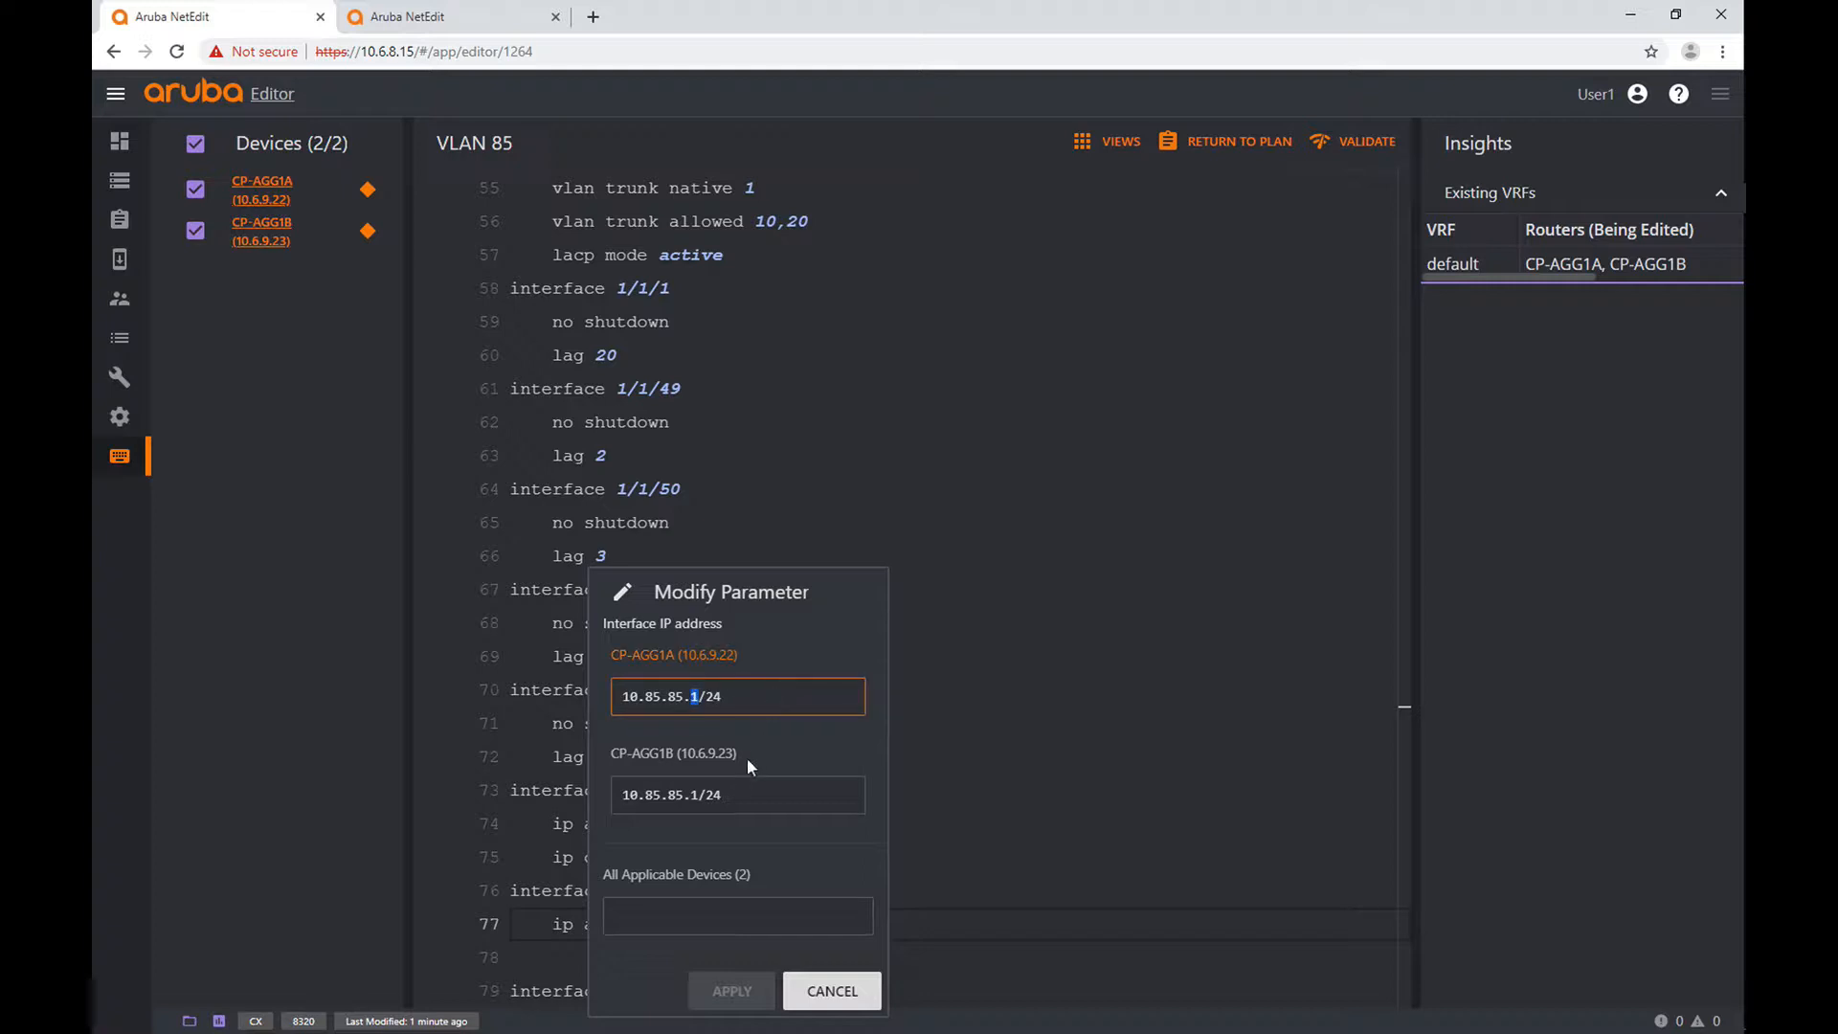
pyautogui.click(701, 795)
pyautogui.press('BackSpace')
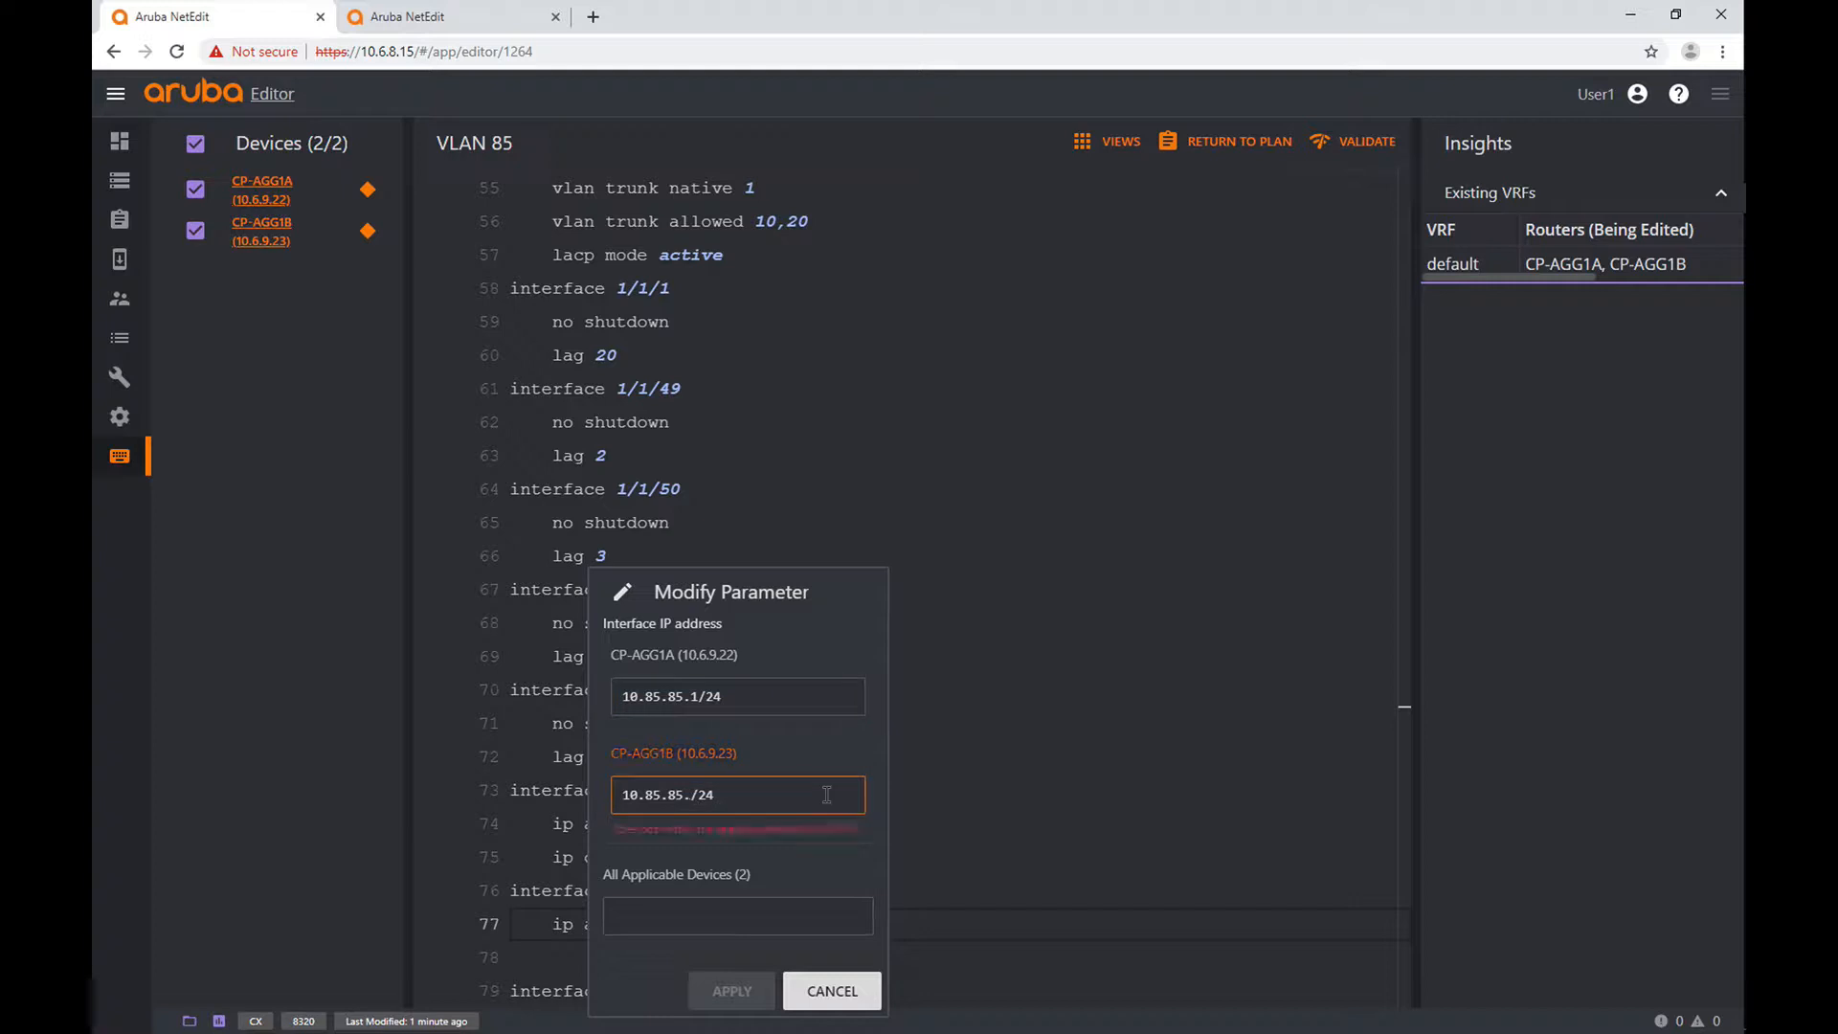
pyautogui.write('2')
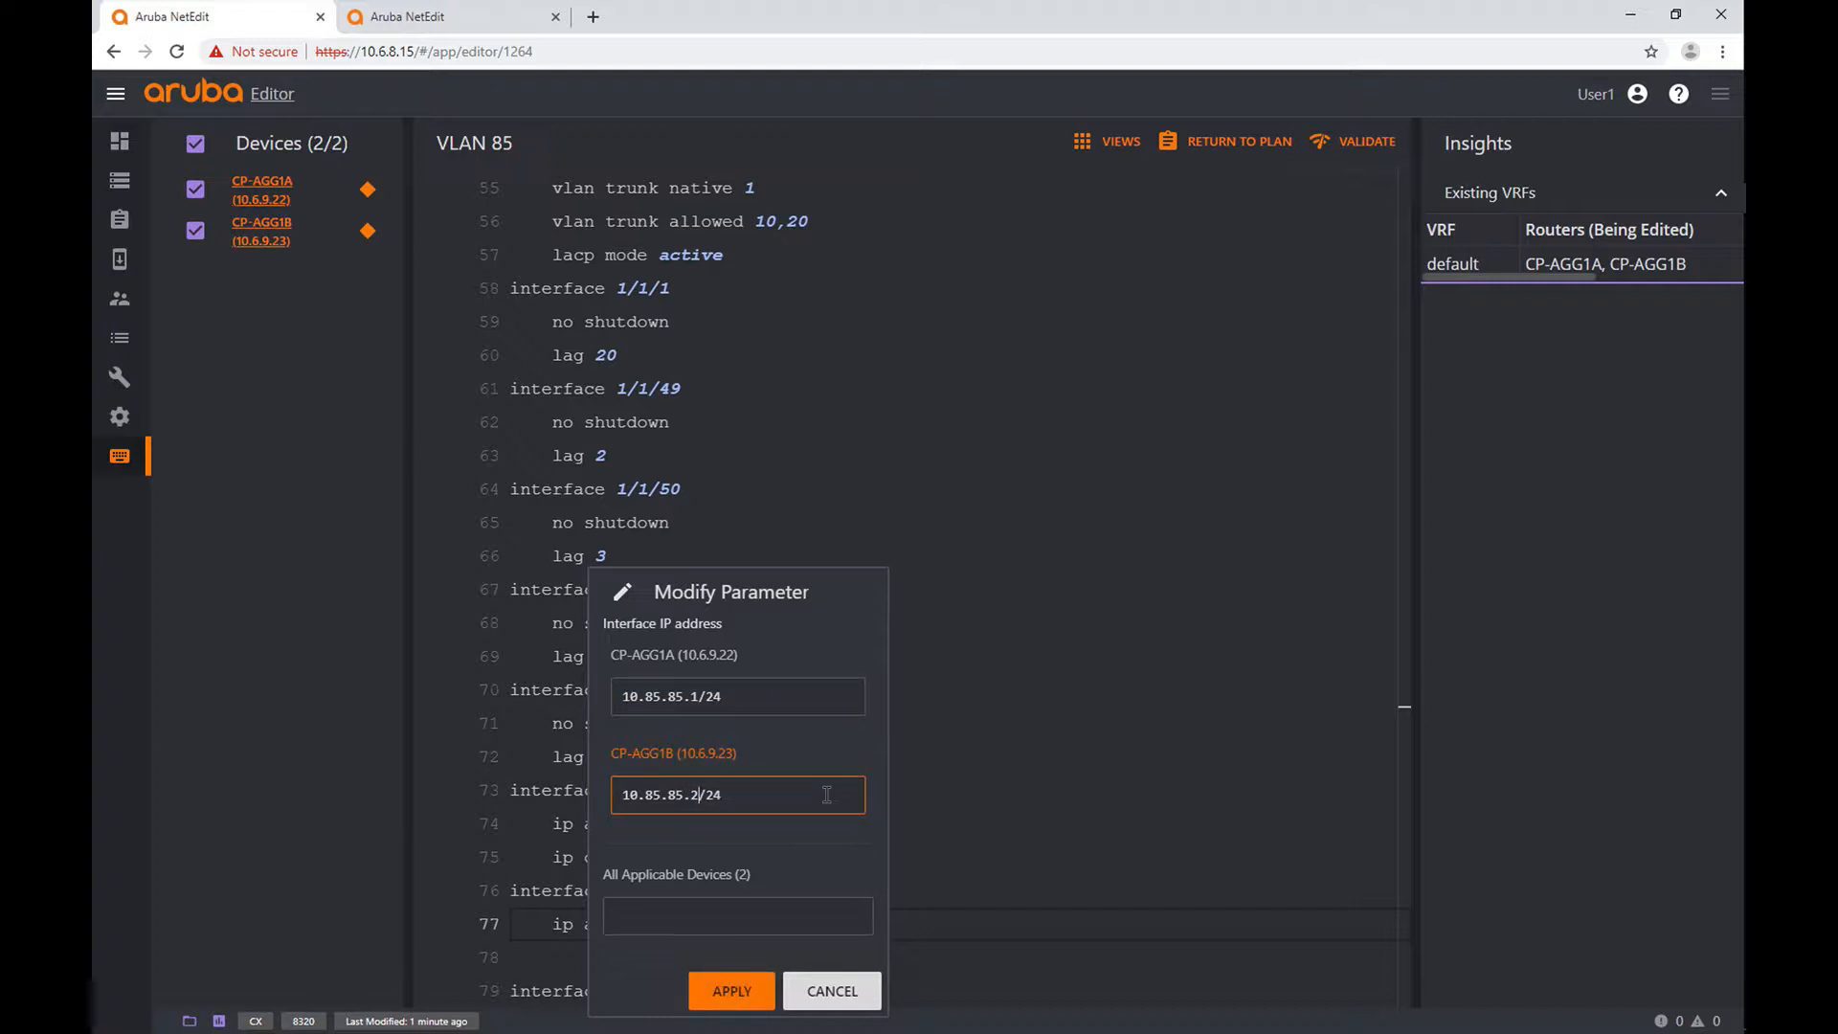
pyautogui.click(742, 990)
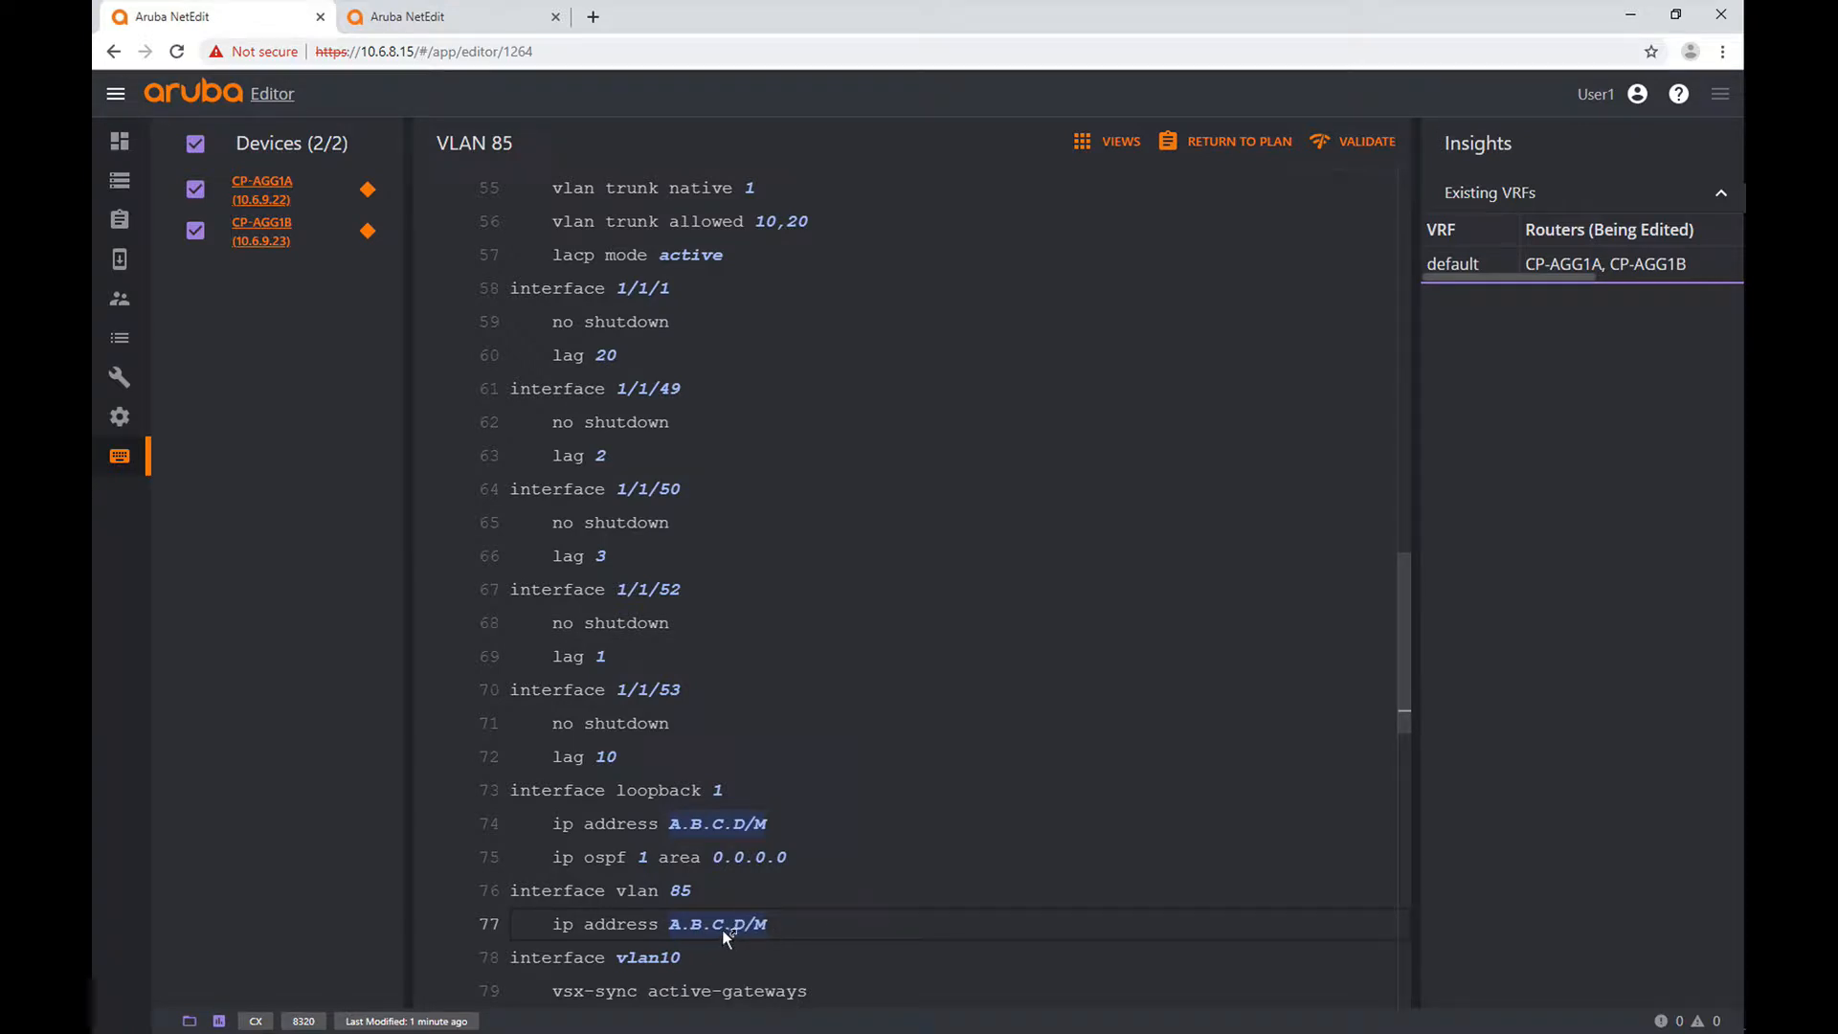
pyautogui.moveTo(722, 926)
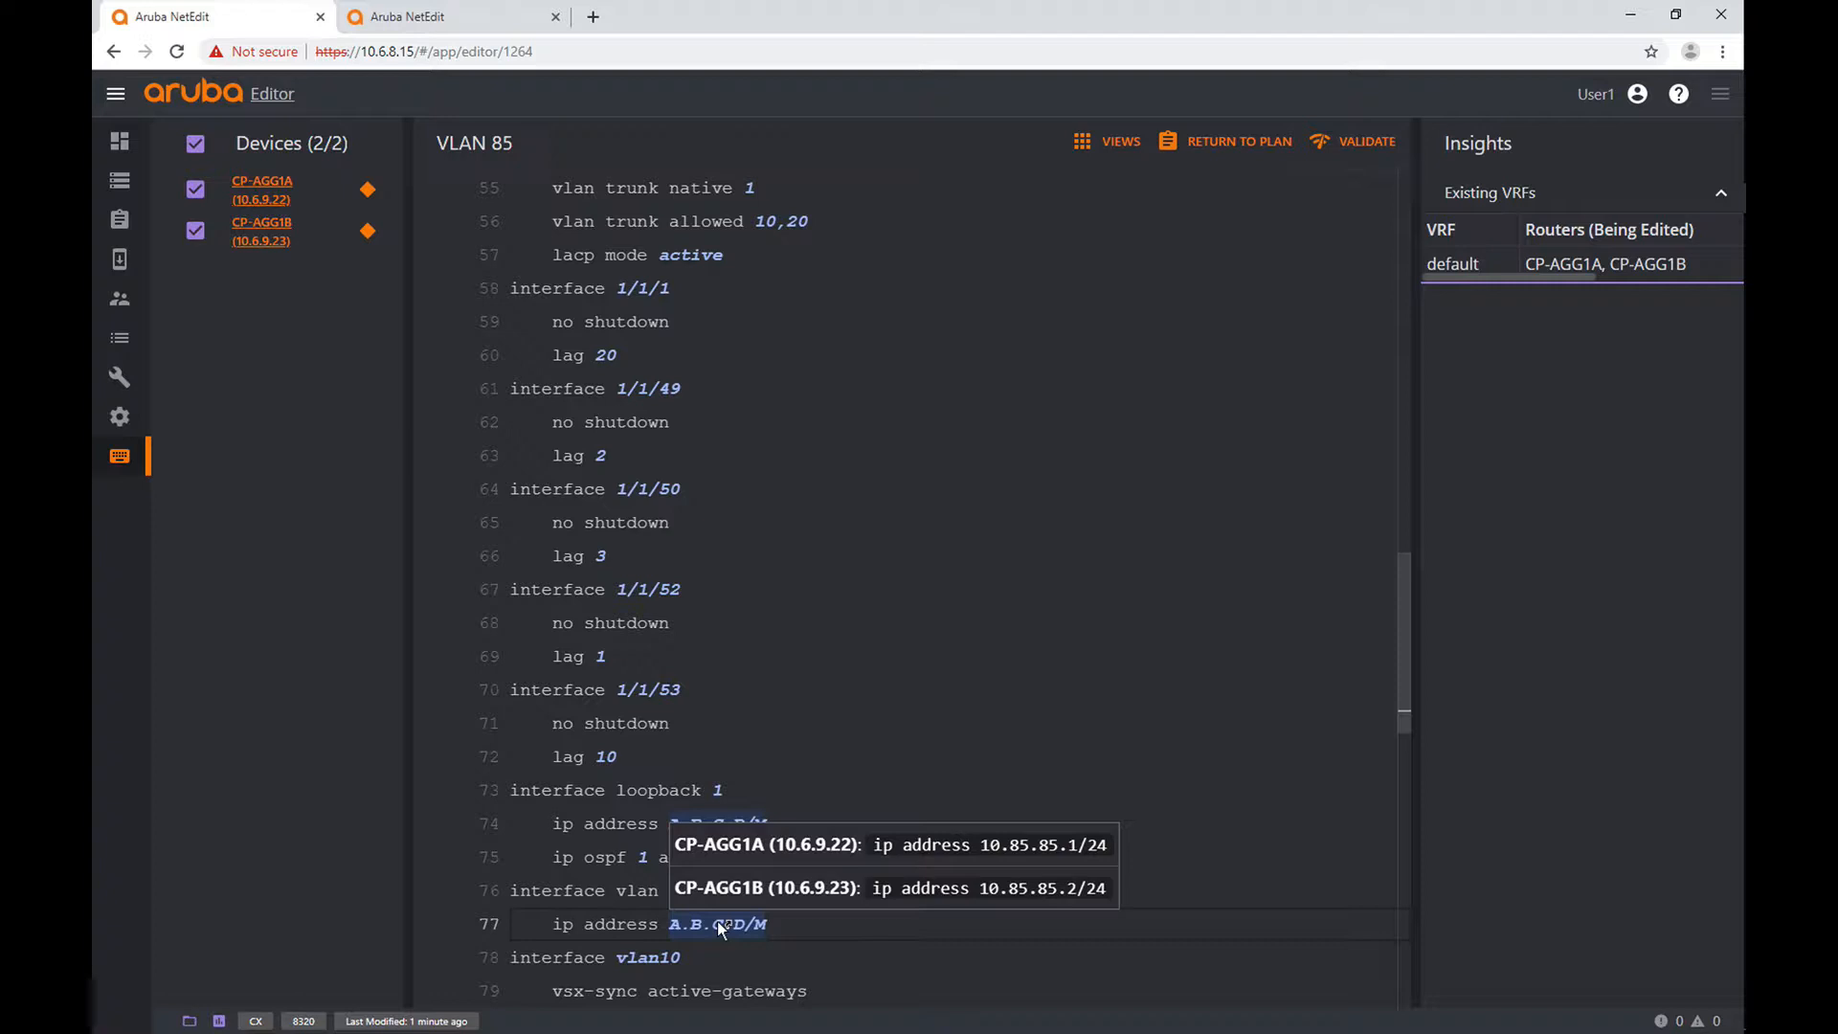
pyautogui.click(1048, 644)
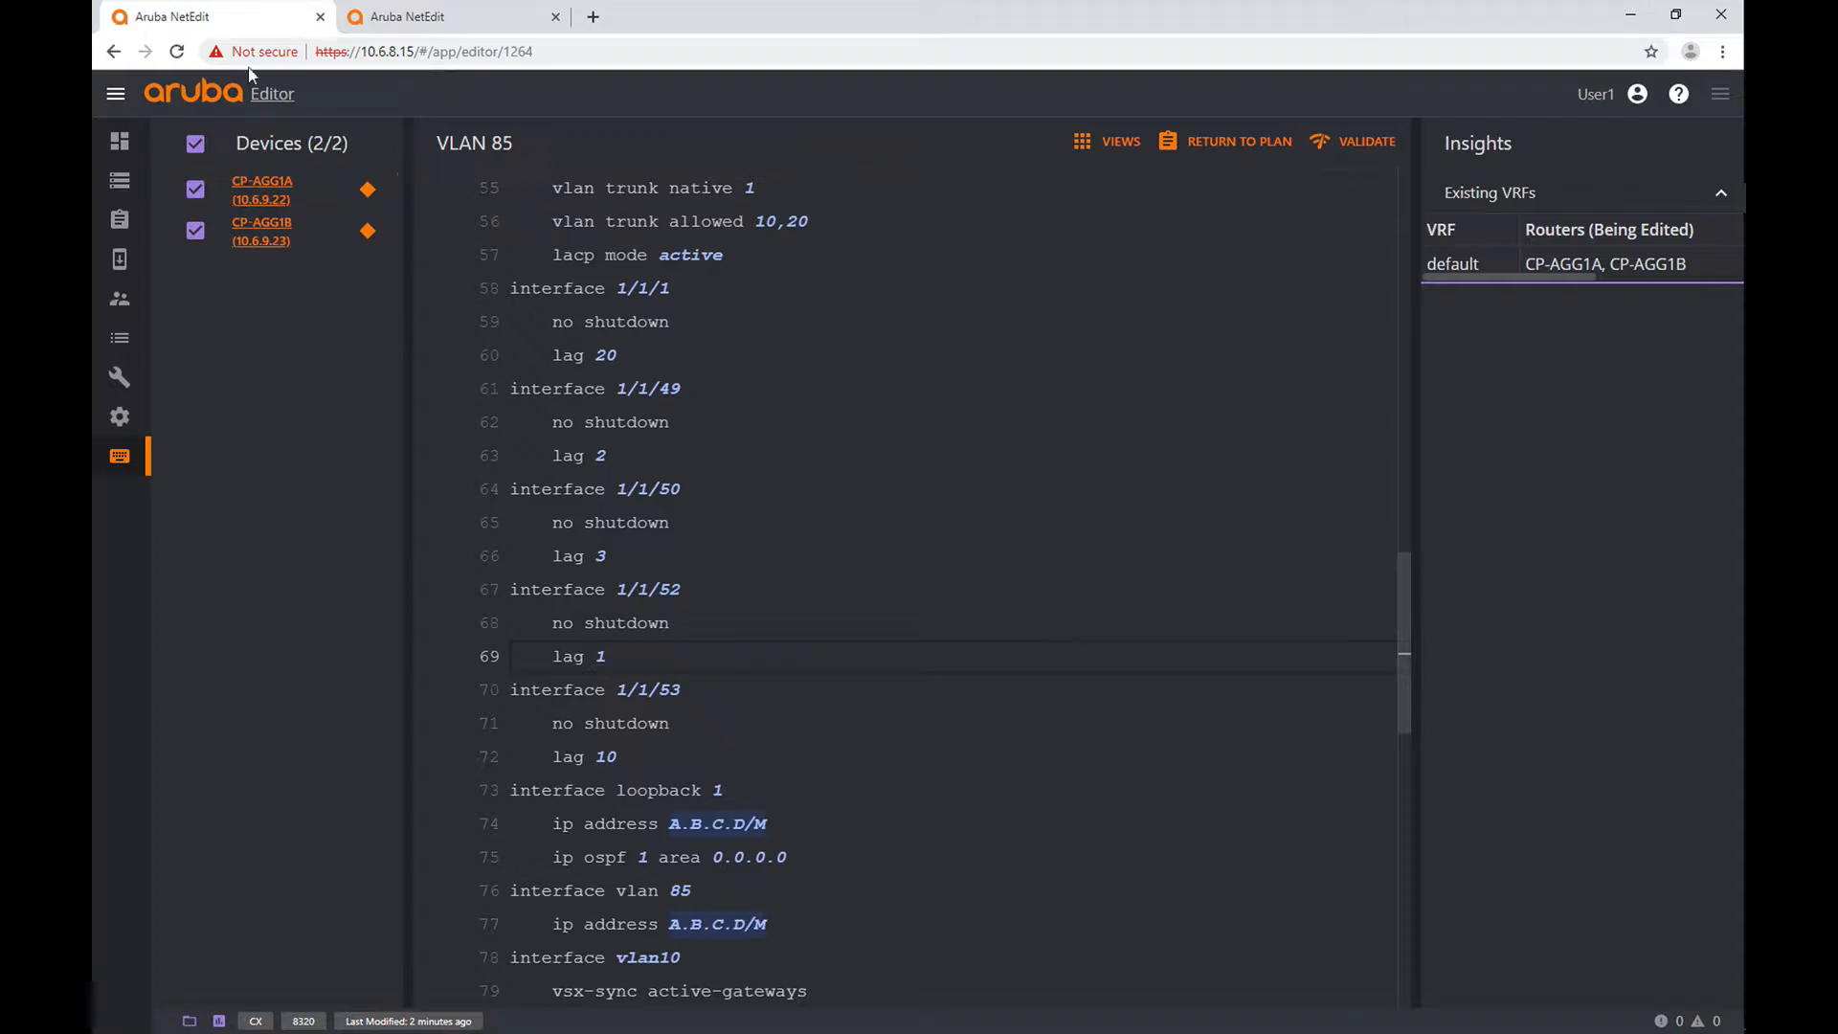
# - Exclude CP-AGG1B from editing, add a "vlan 86" line below vlan 85 for CP-AGG1A only, and include both devices again
pyautogui.click(195, 231)
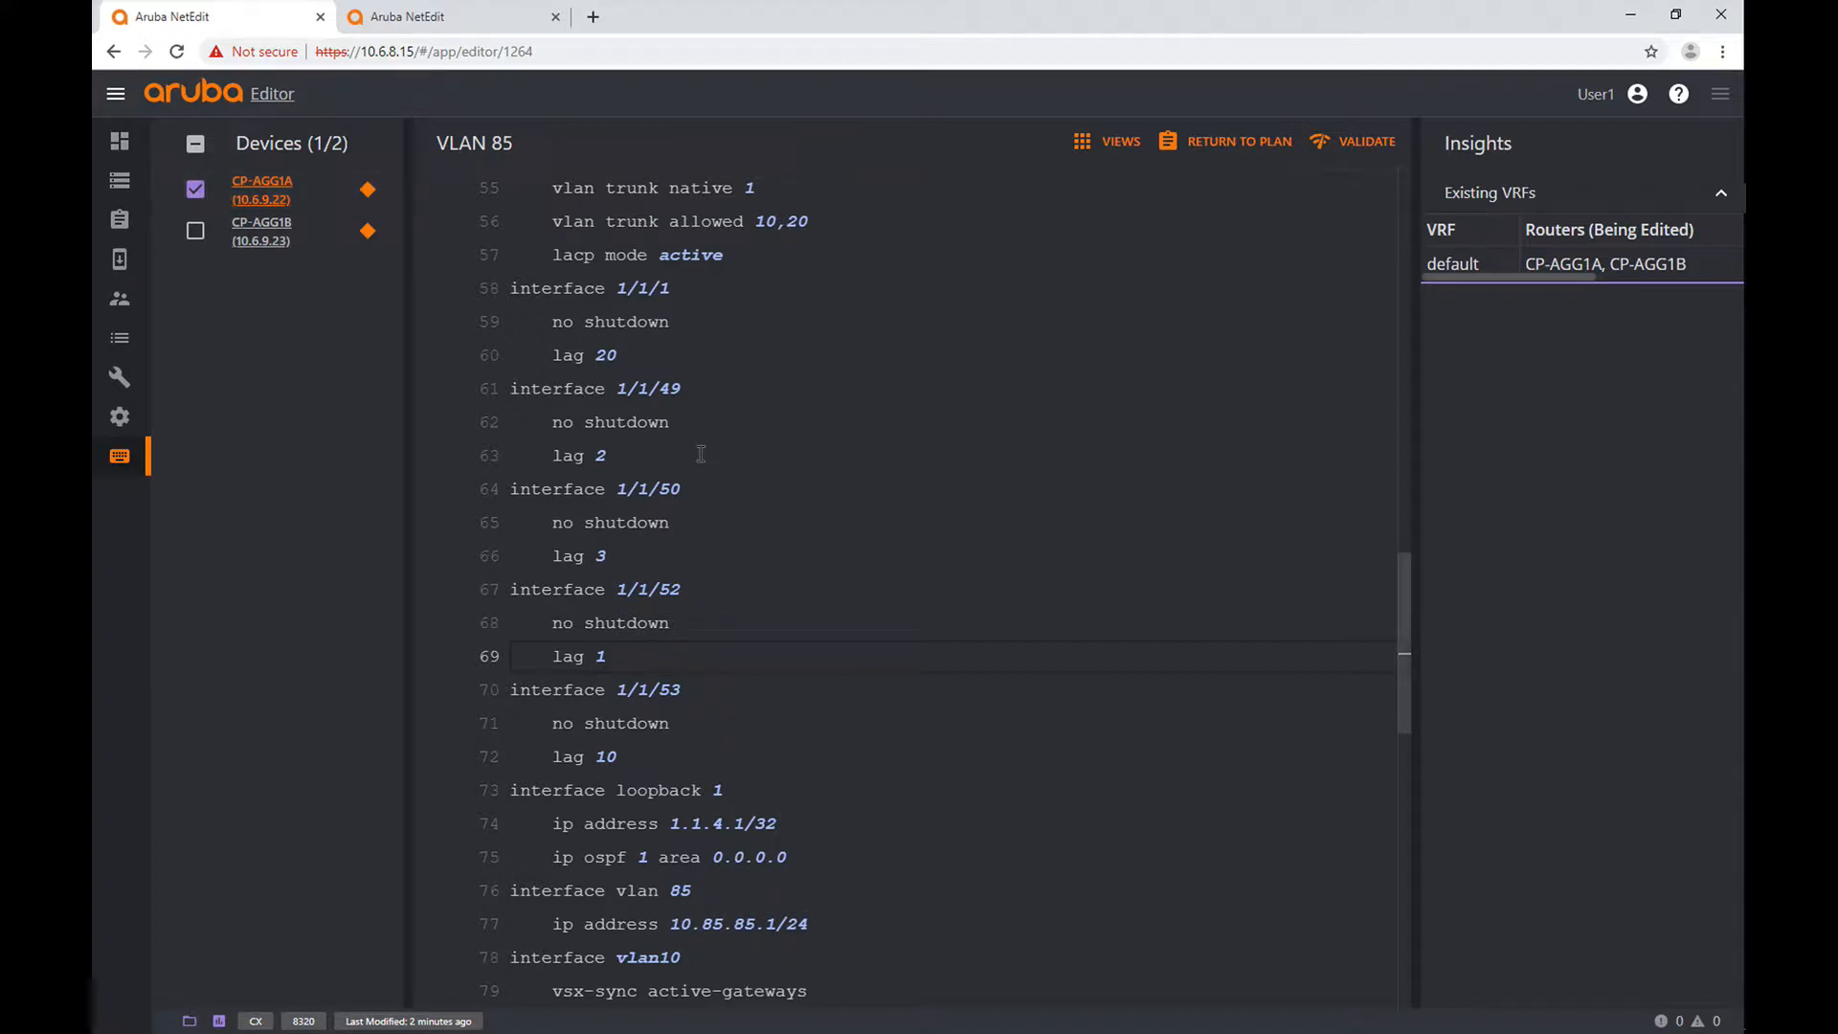
pyautogui.scroll(15, 735, 436)
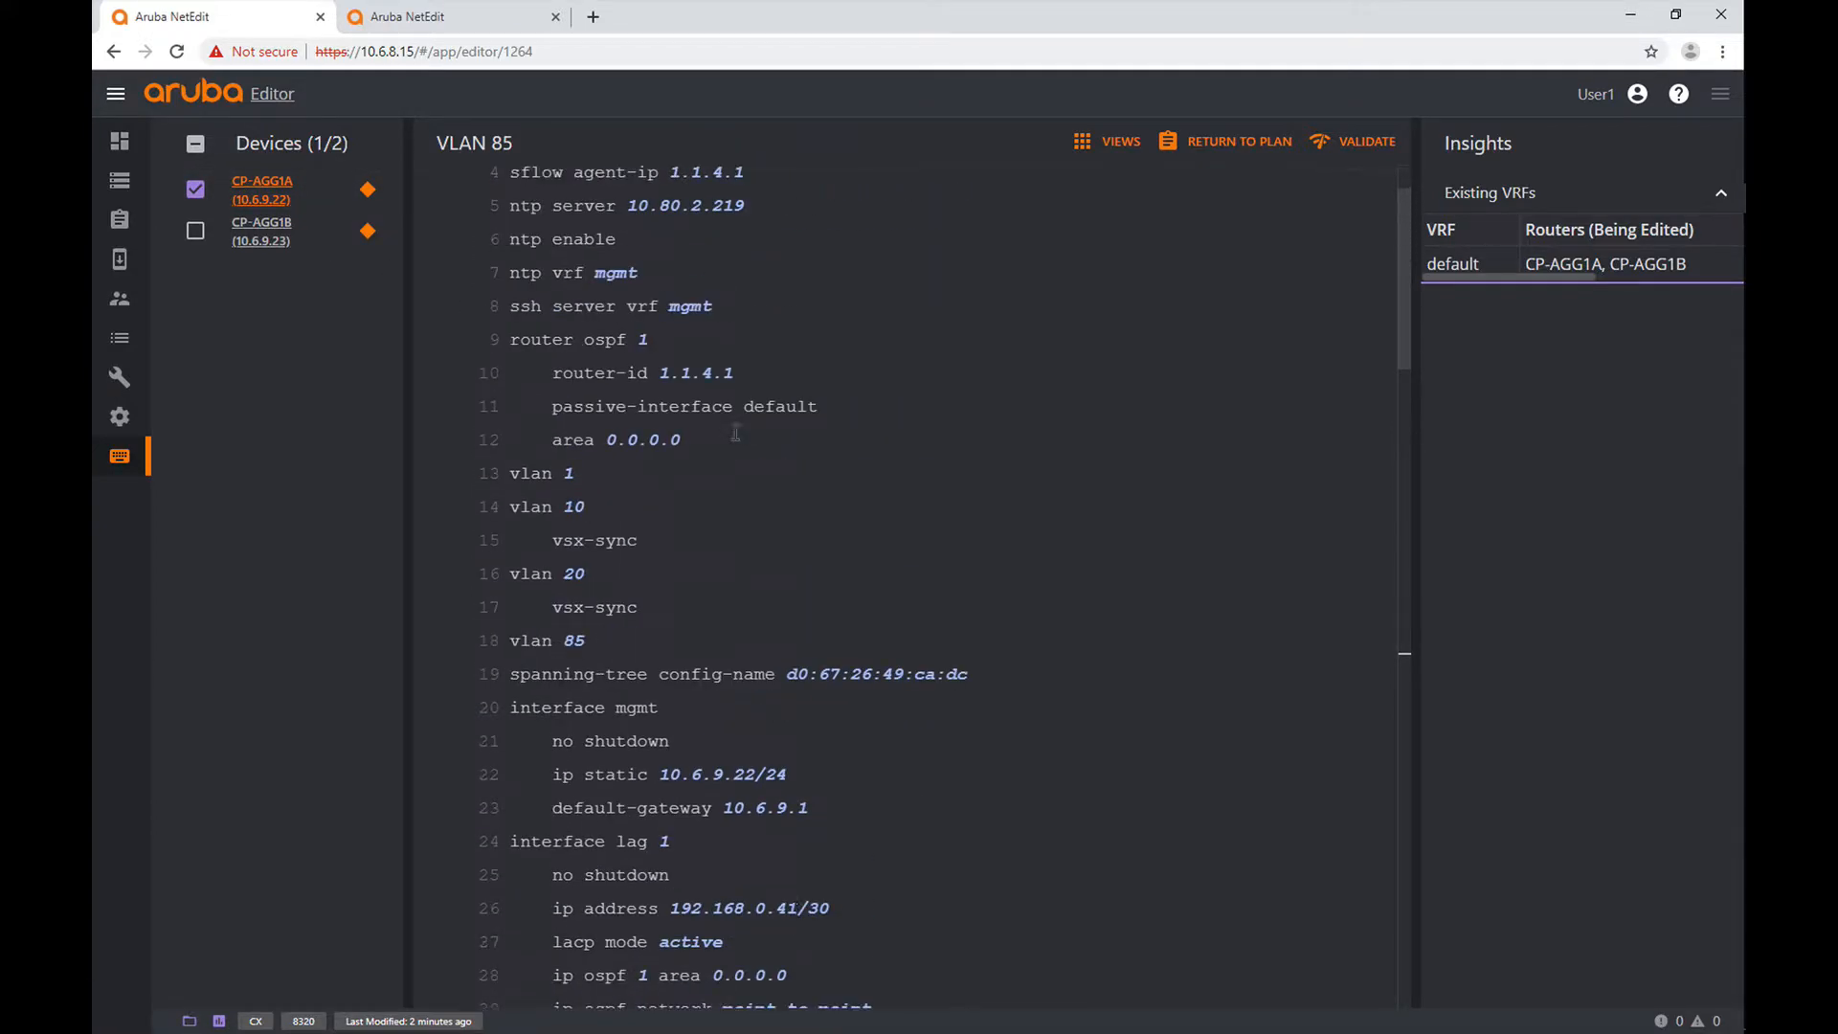
pyautogui.scroll(1, 735, 433)
pyautogui.click(651, 752)
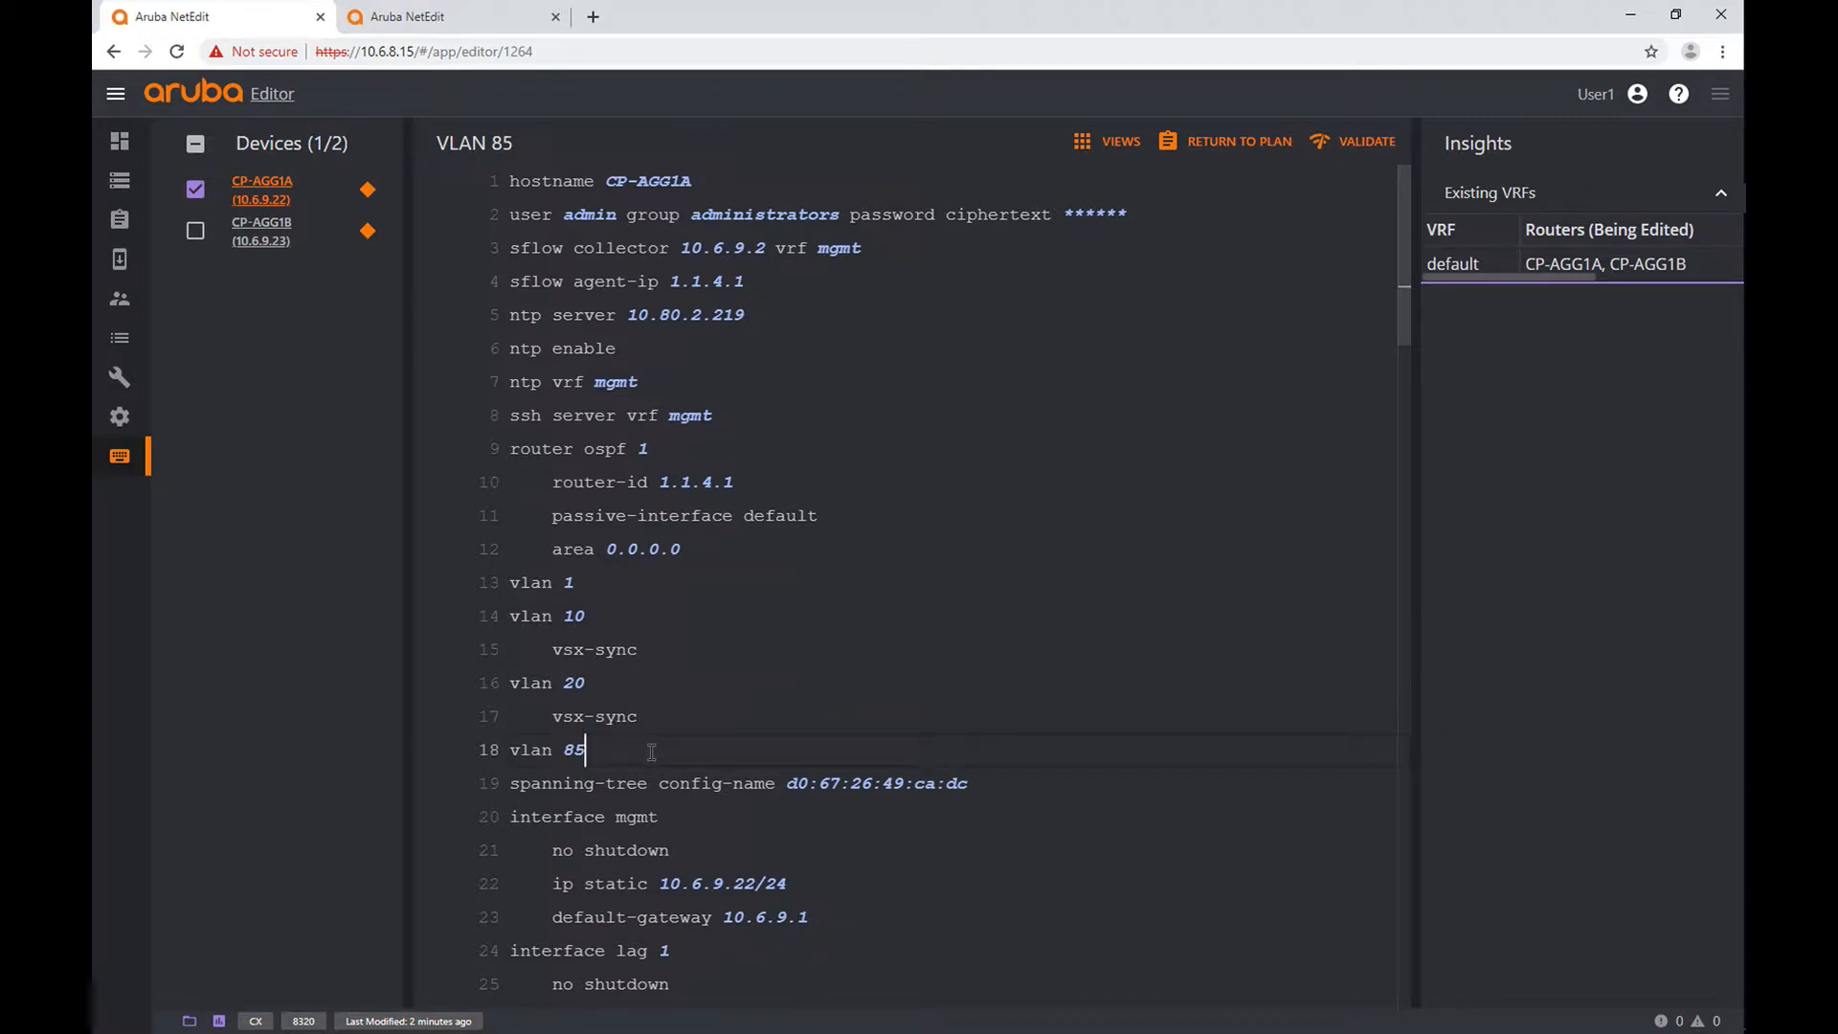
pyautogui.press('Return')
pyautogui.write('vla')
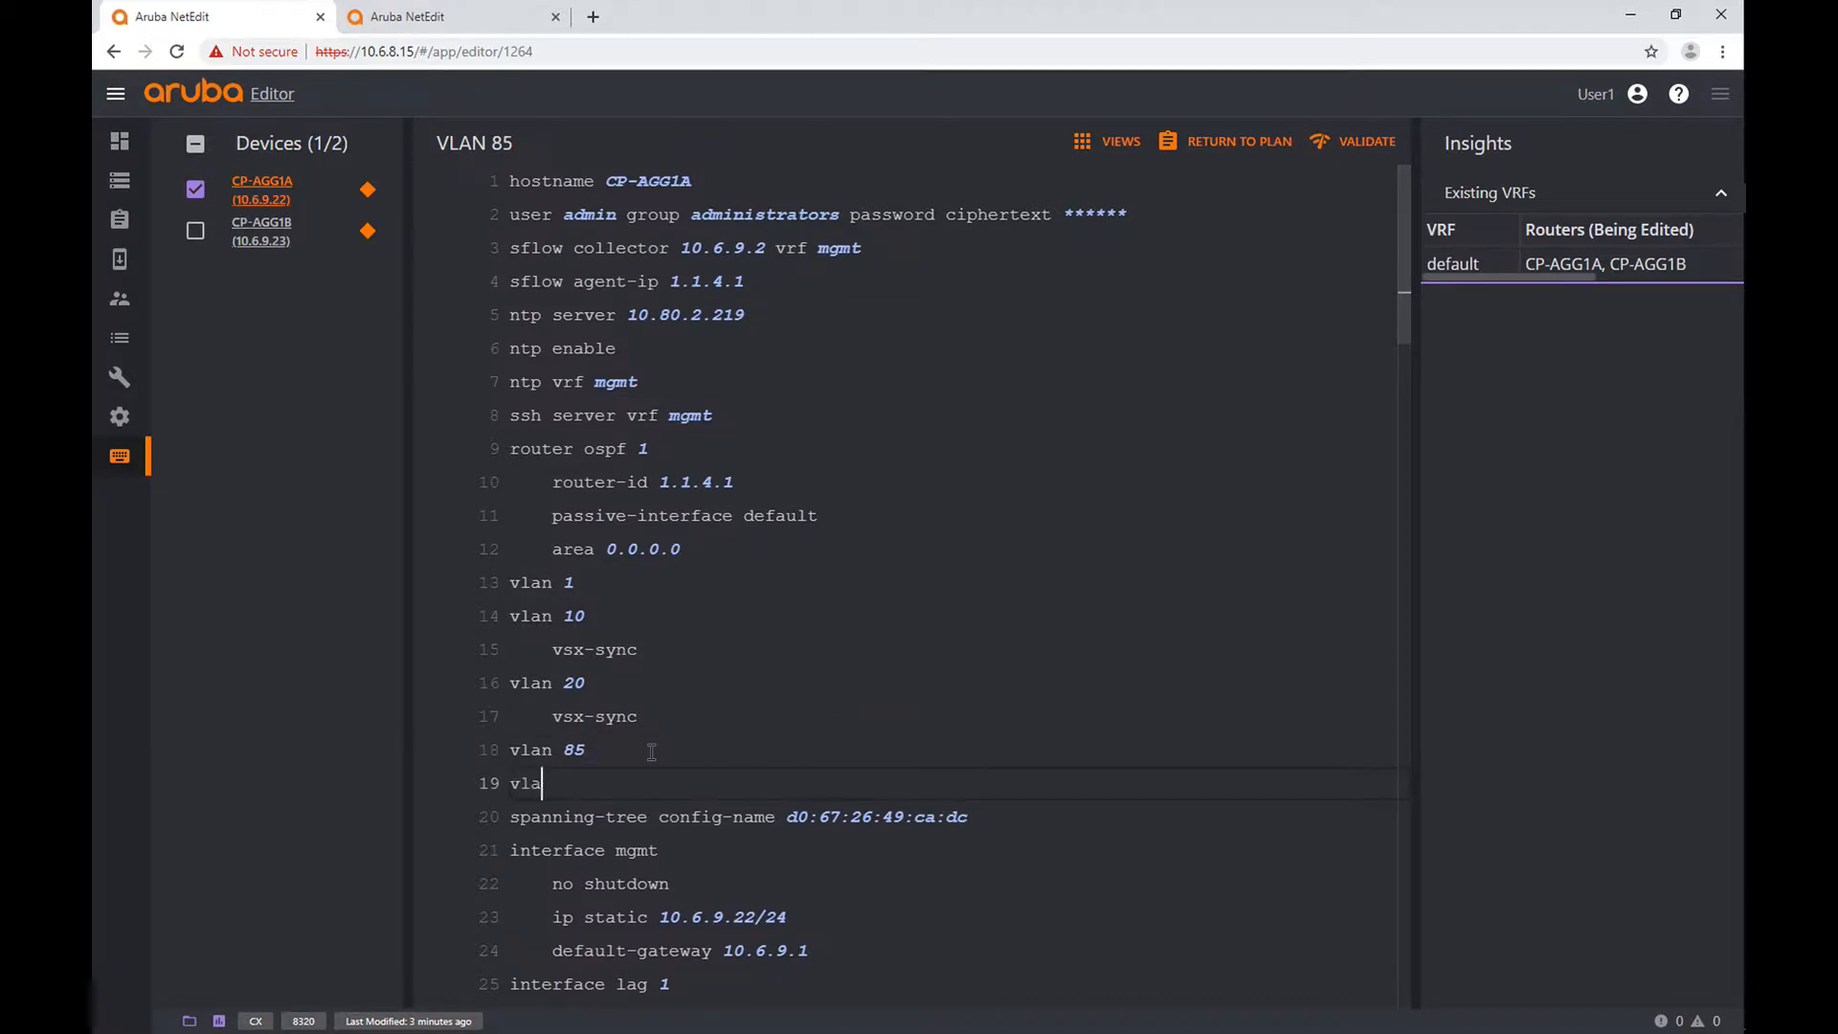
pyautogui.write('n 86')
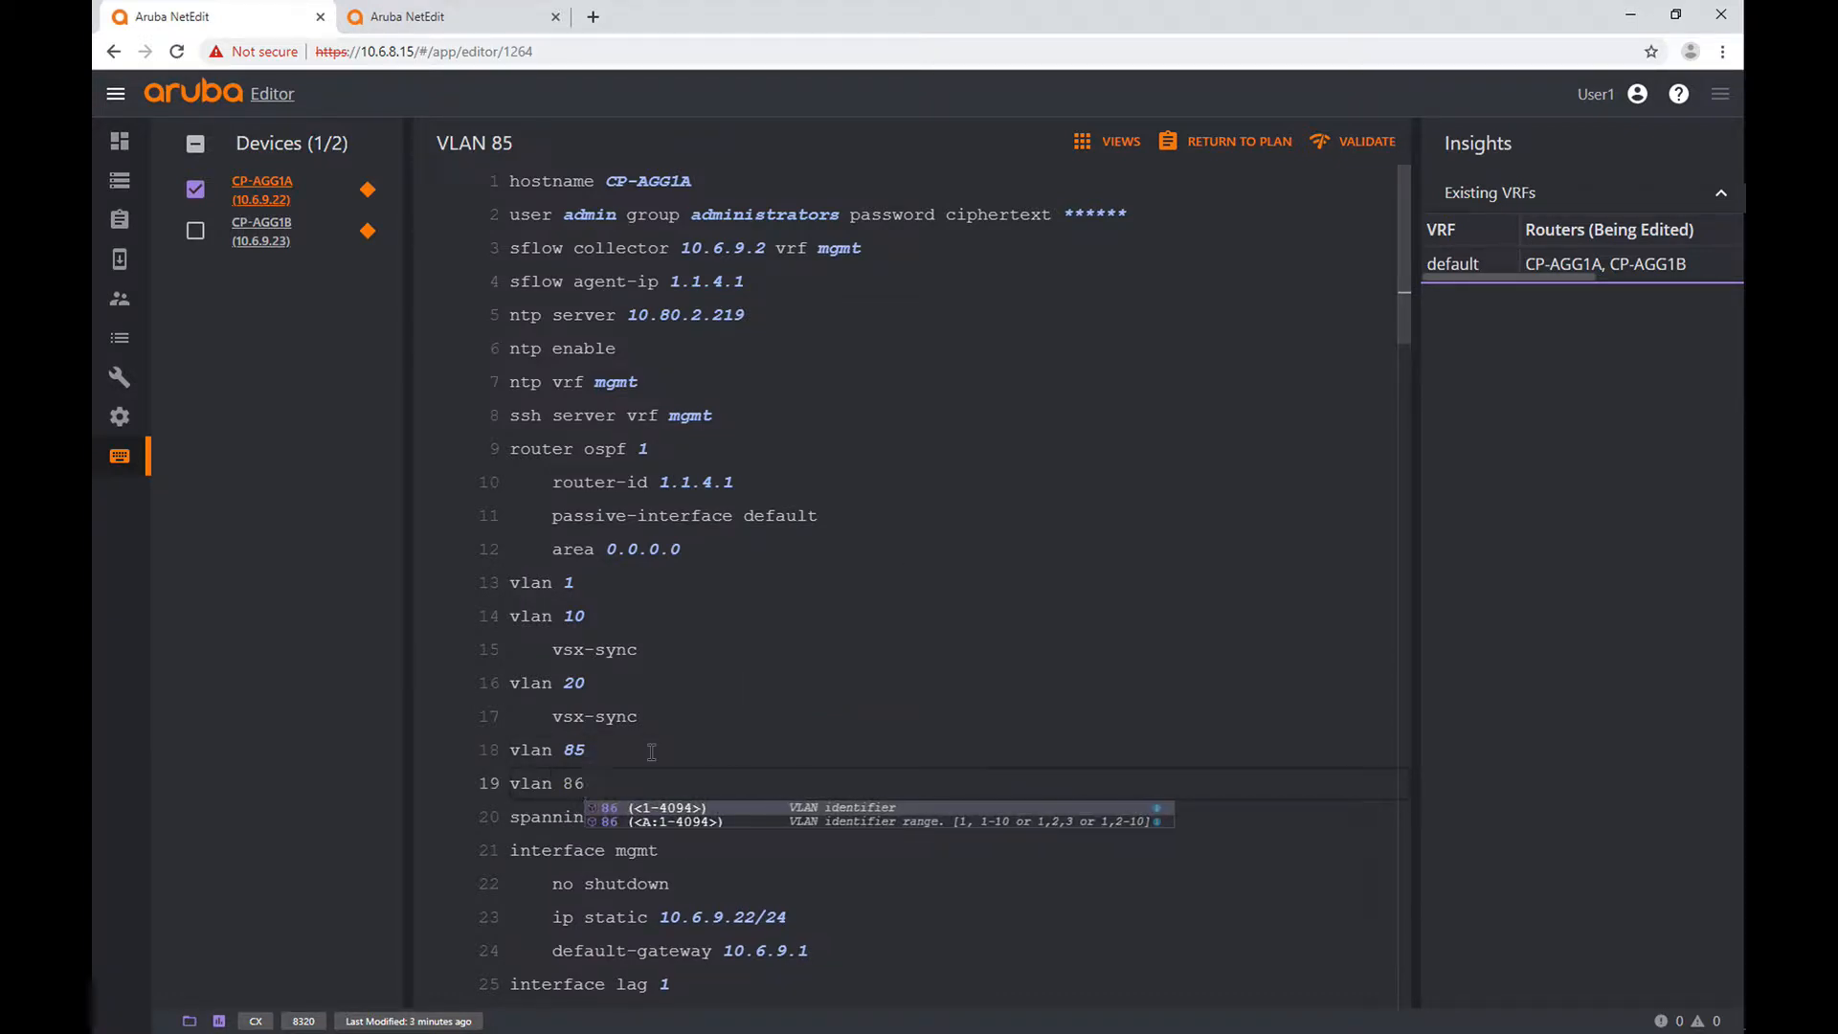
pyautogui.press('Return')
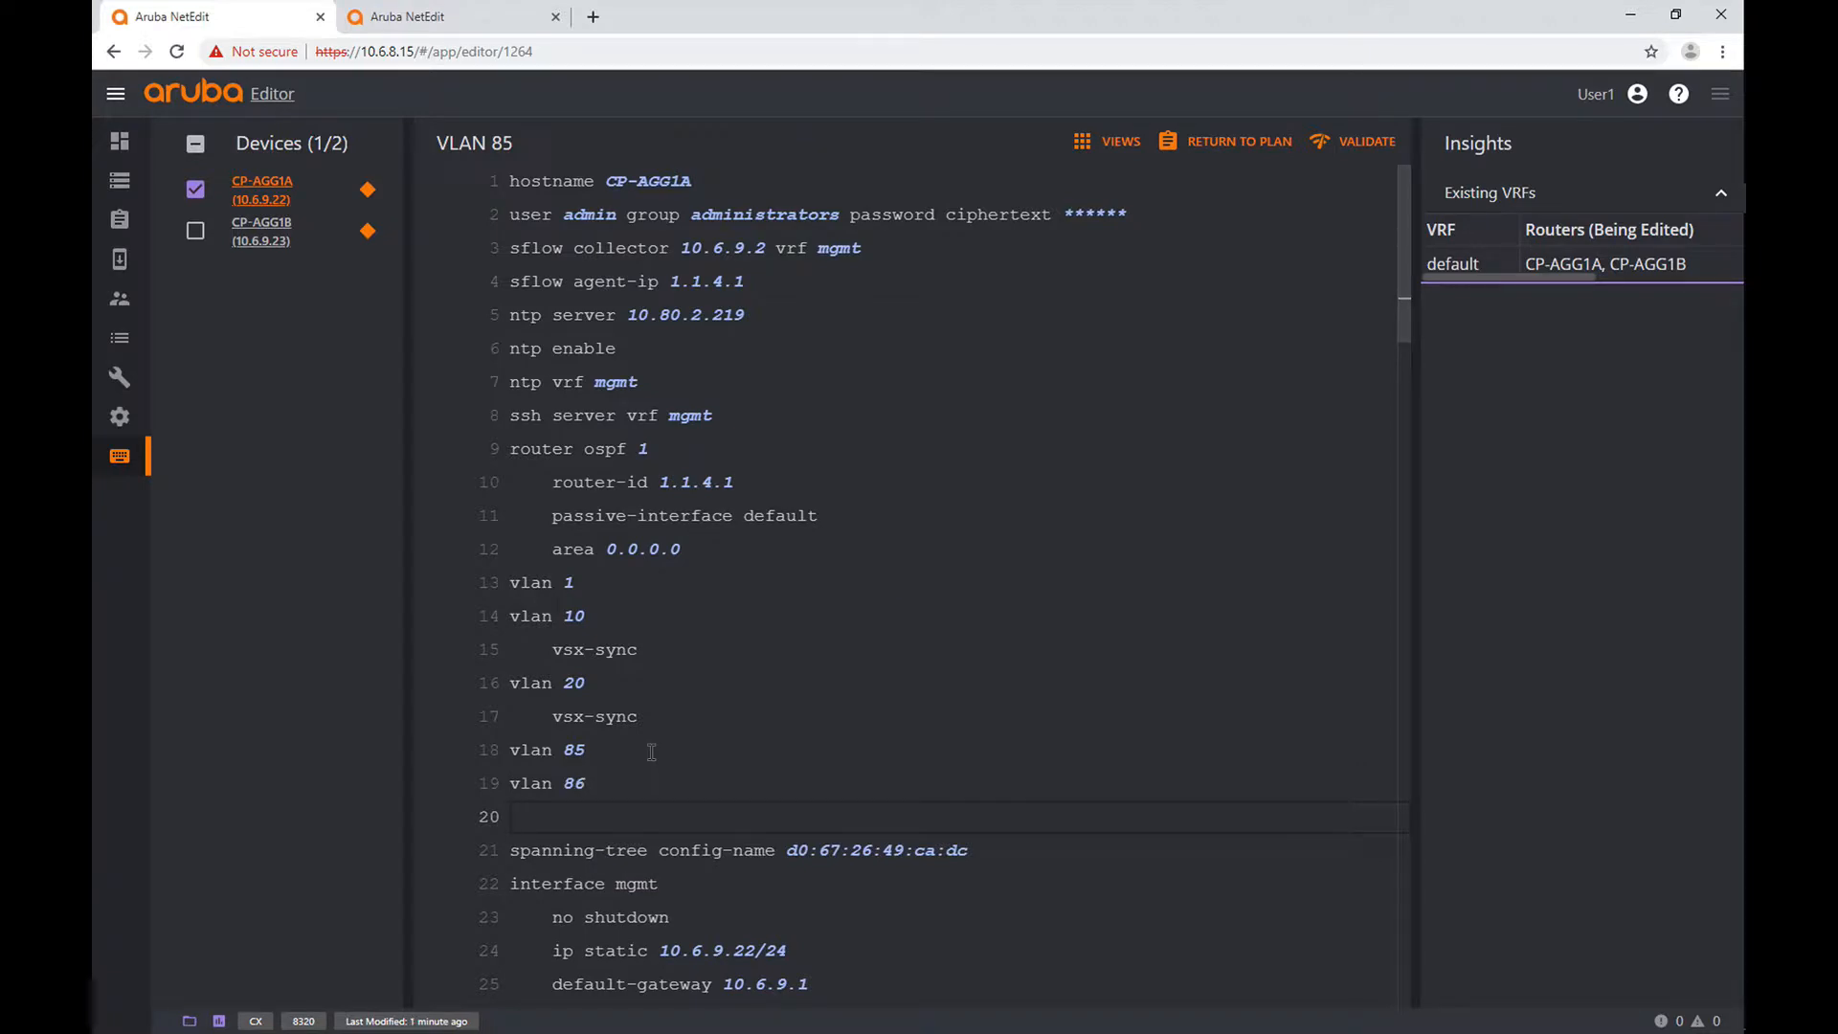
pyautogui.click(196, 233)
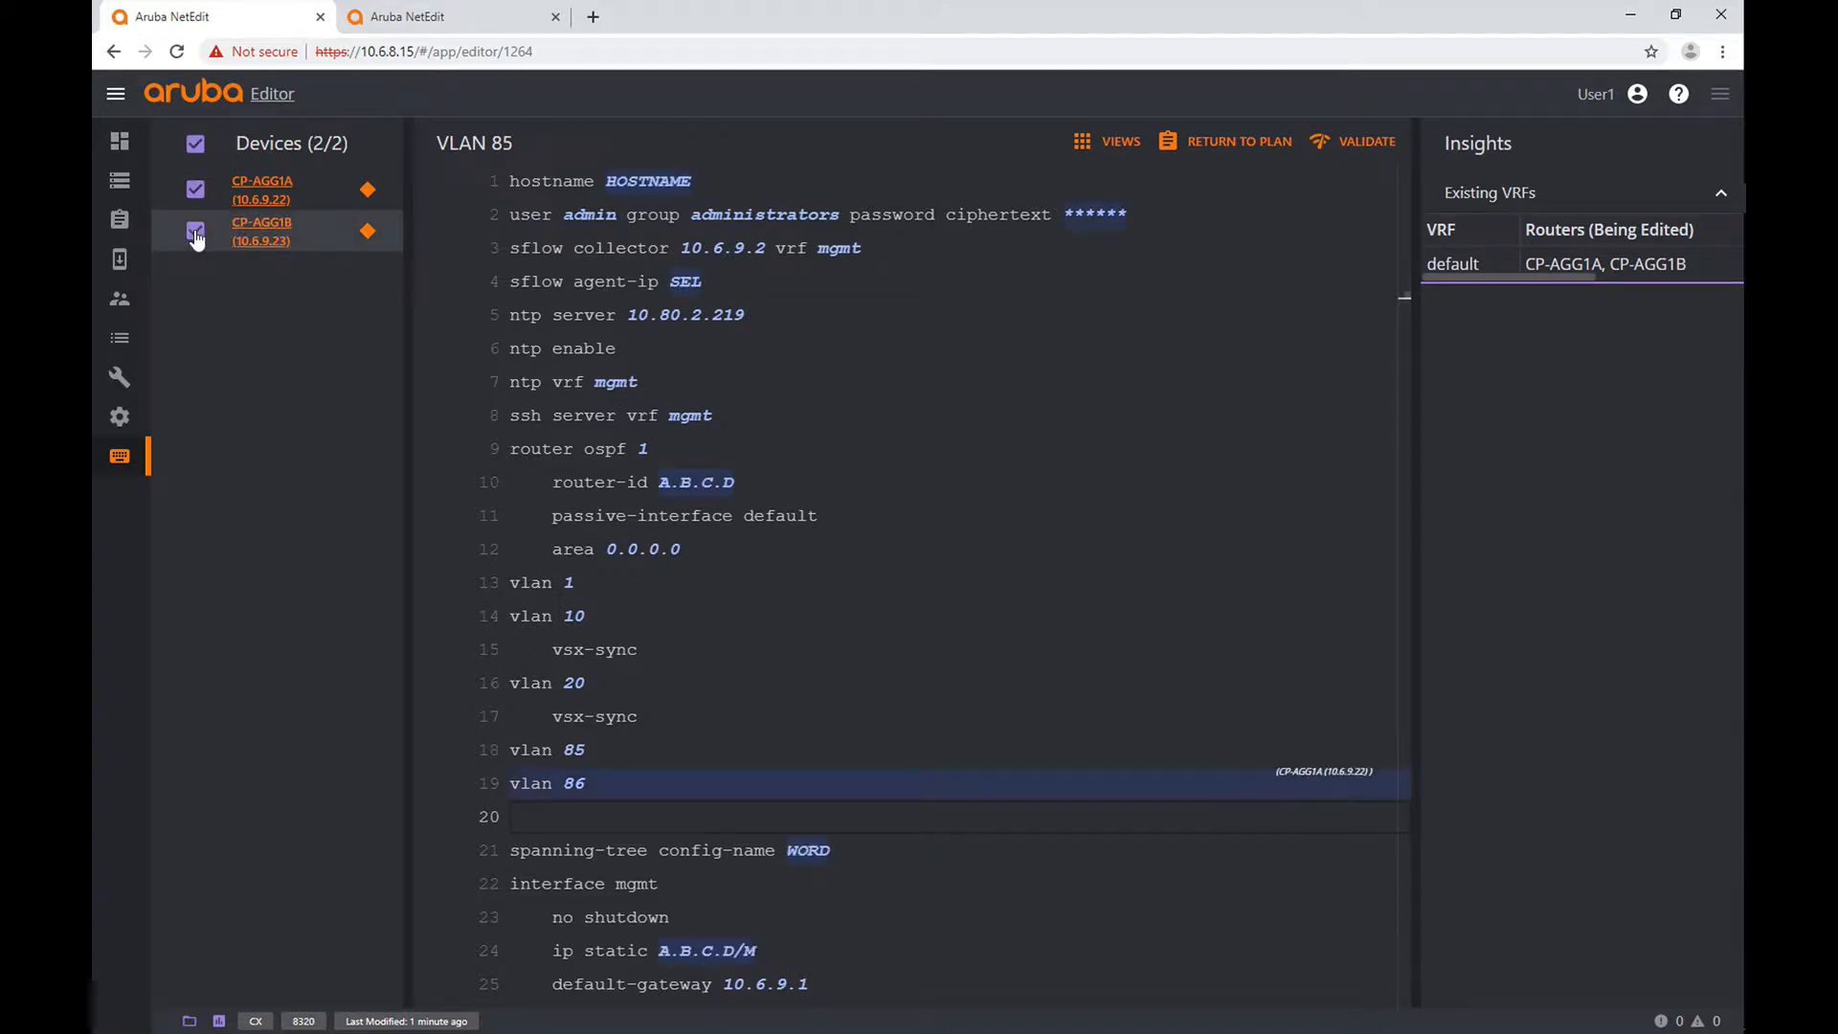
# - Delete the vlan 86 line and the empty line it leaves in the configuration
pyautogui.click(638, 782)
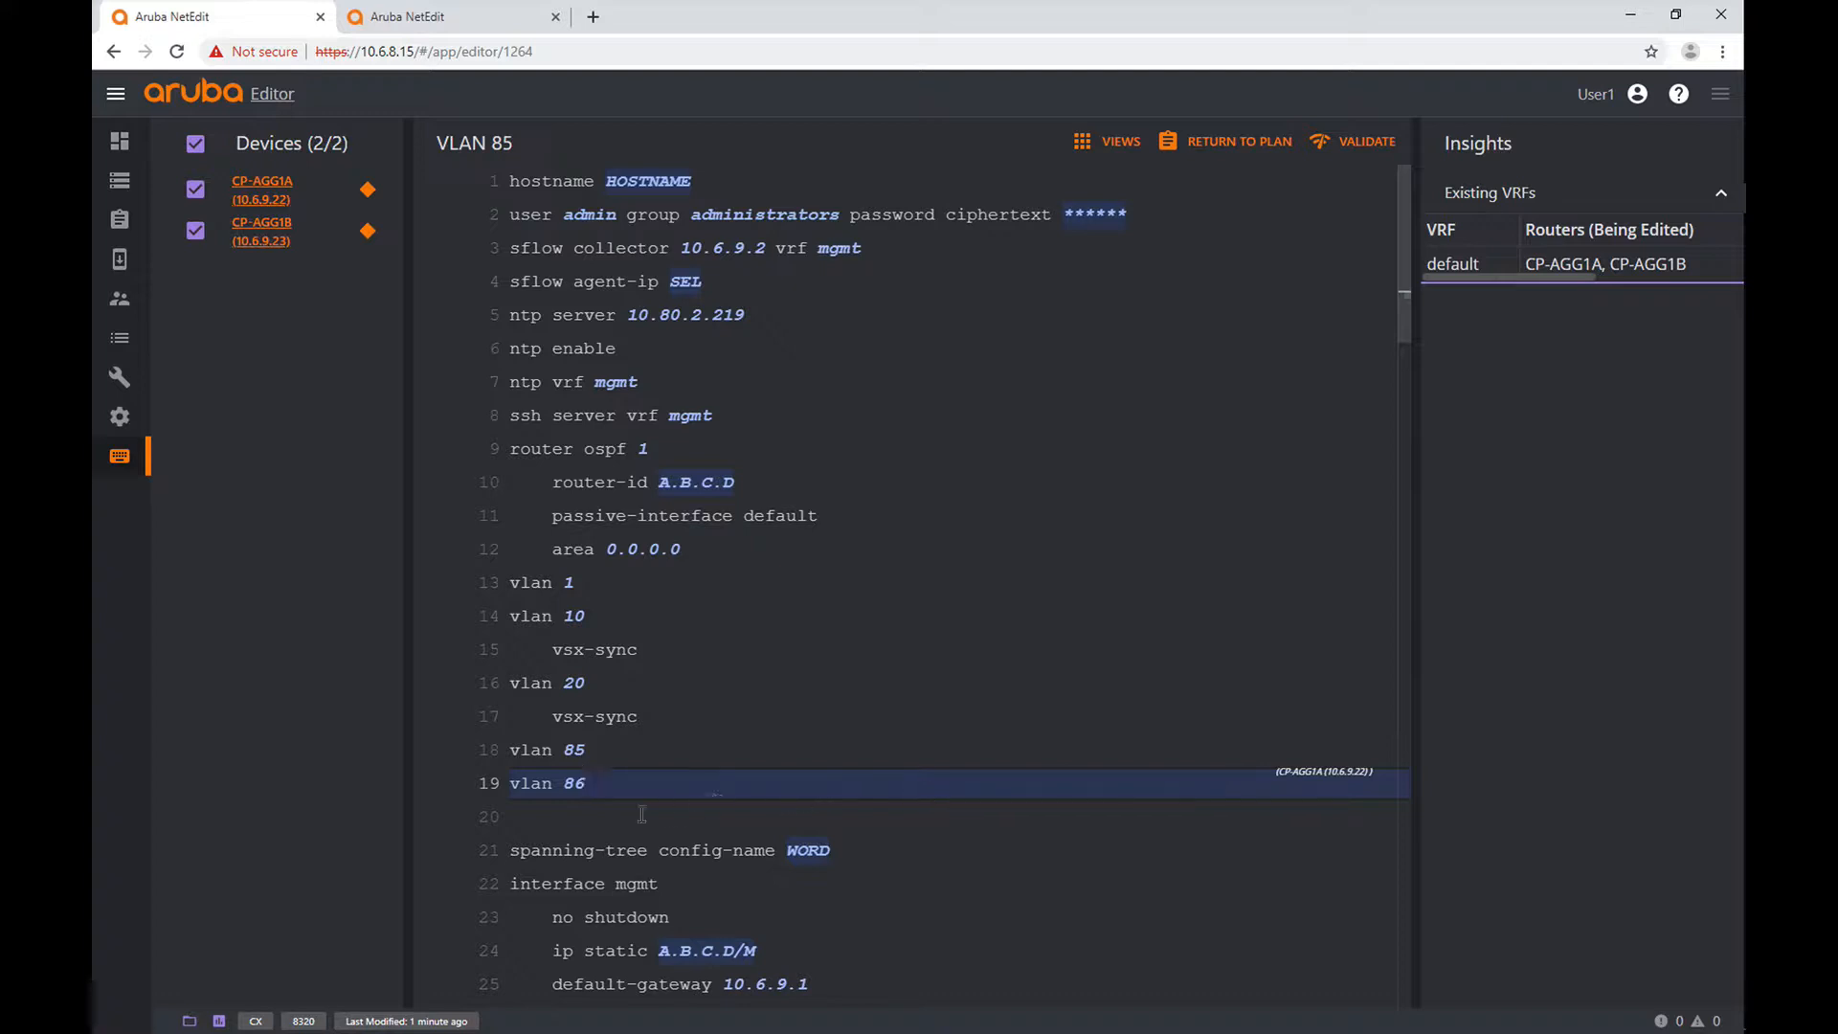
pyautogui.hotkey('shift', 'Home')
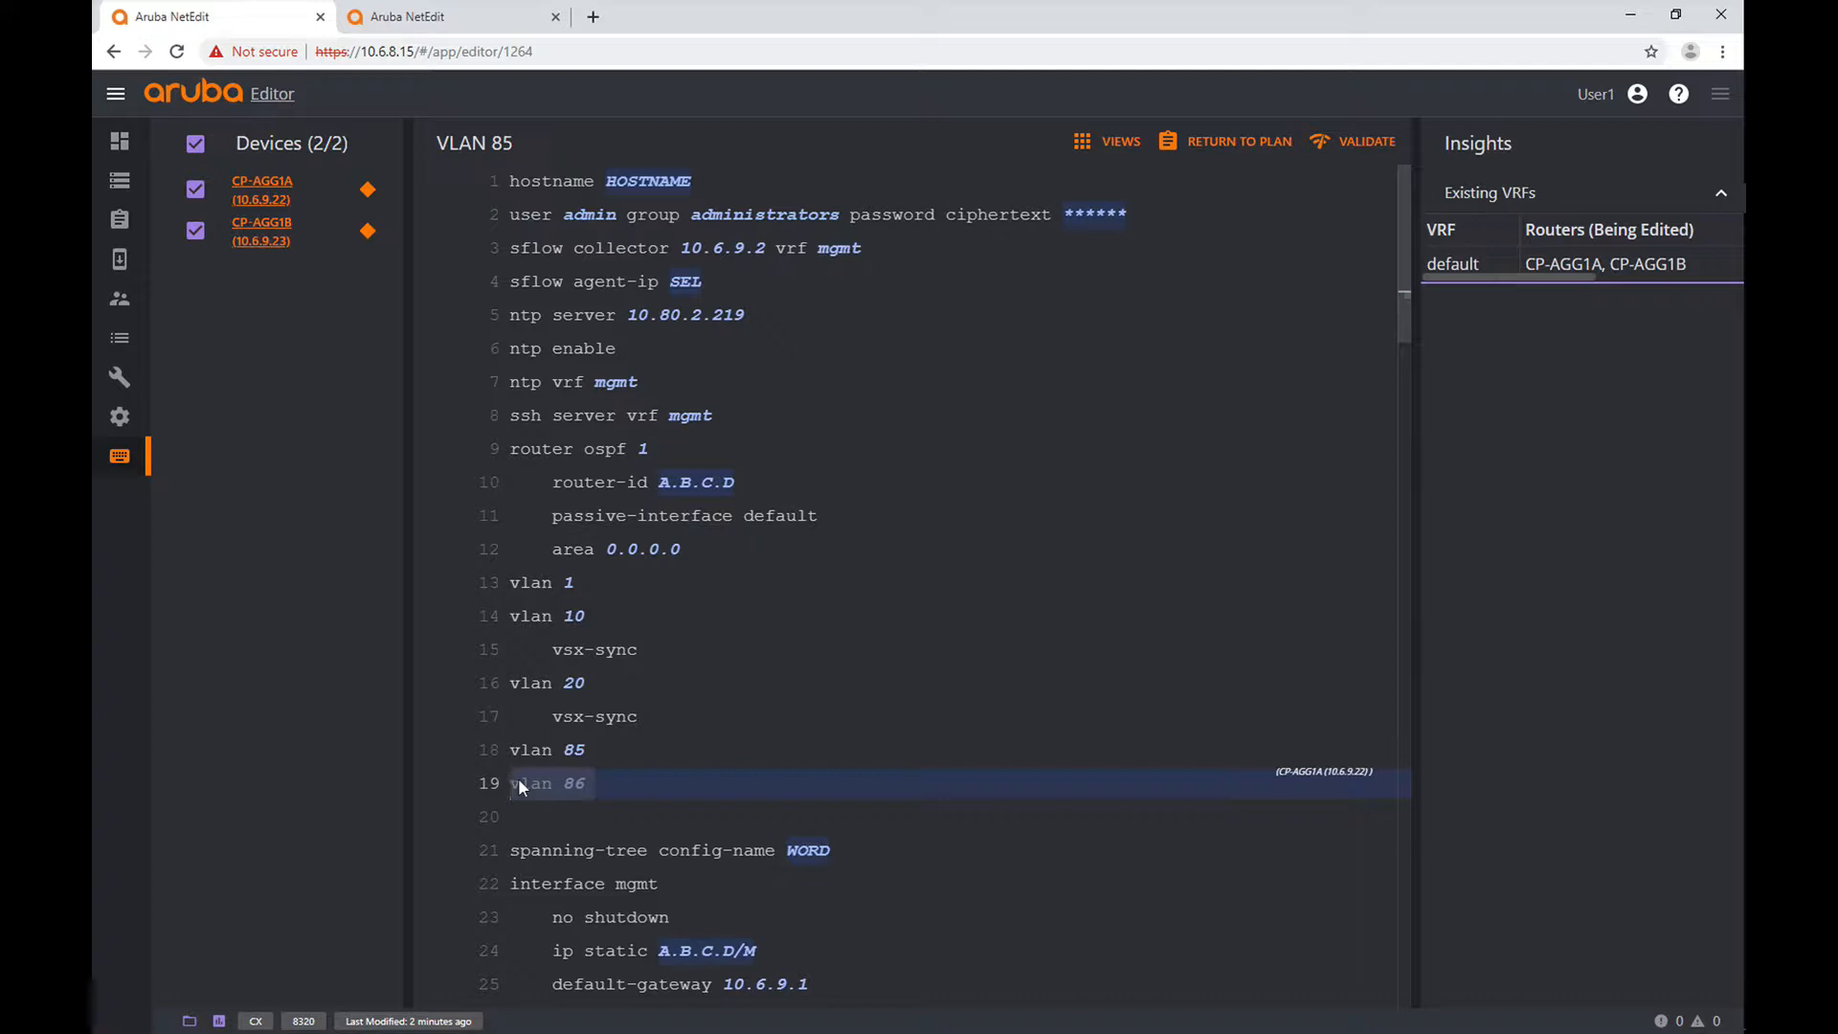
pyautogui.press('BackSpace')
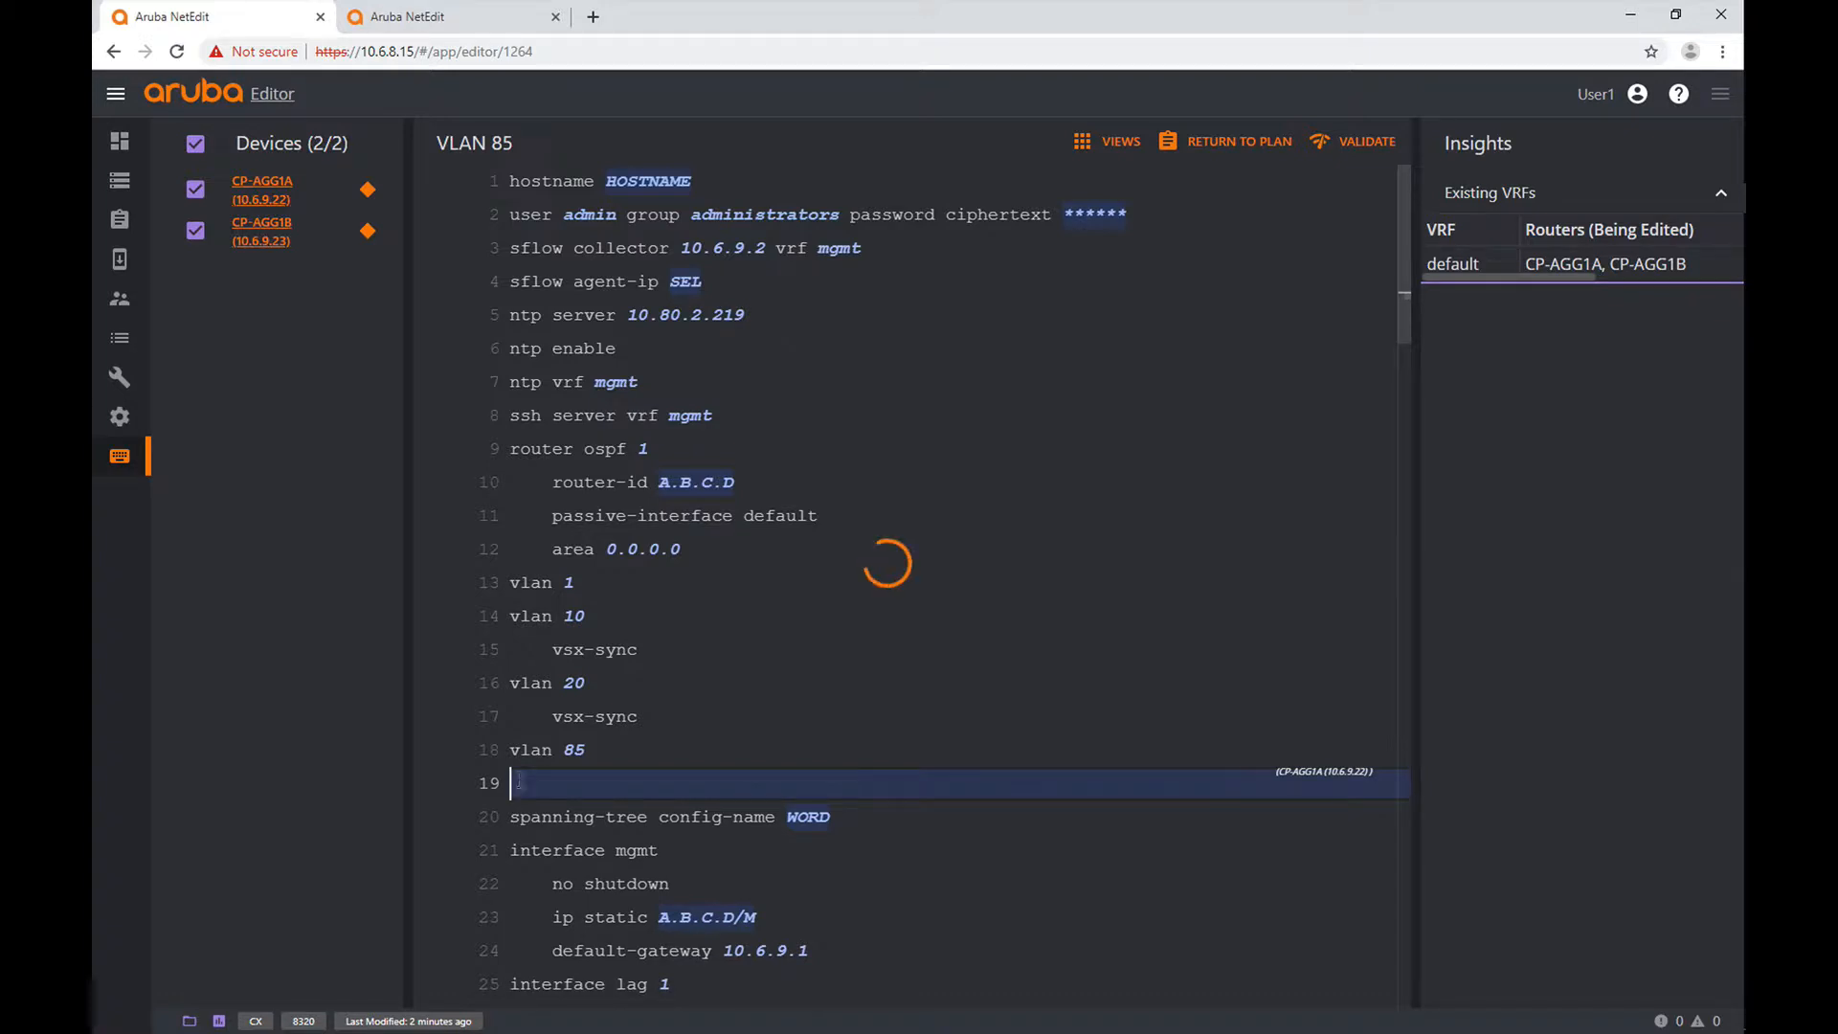
pyautogui.press('BackSpace')
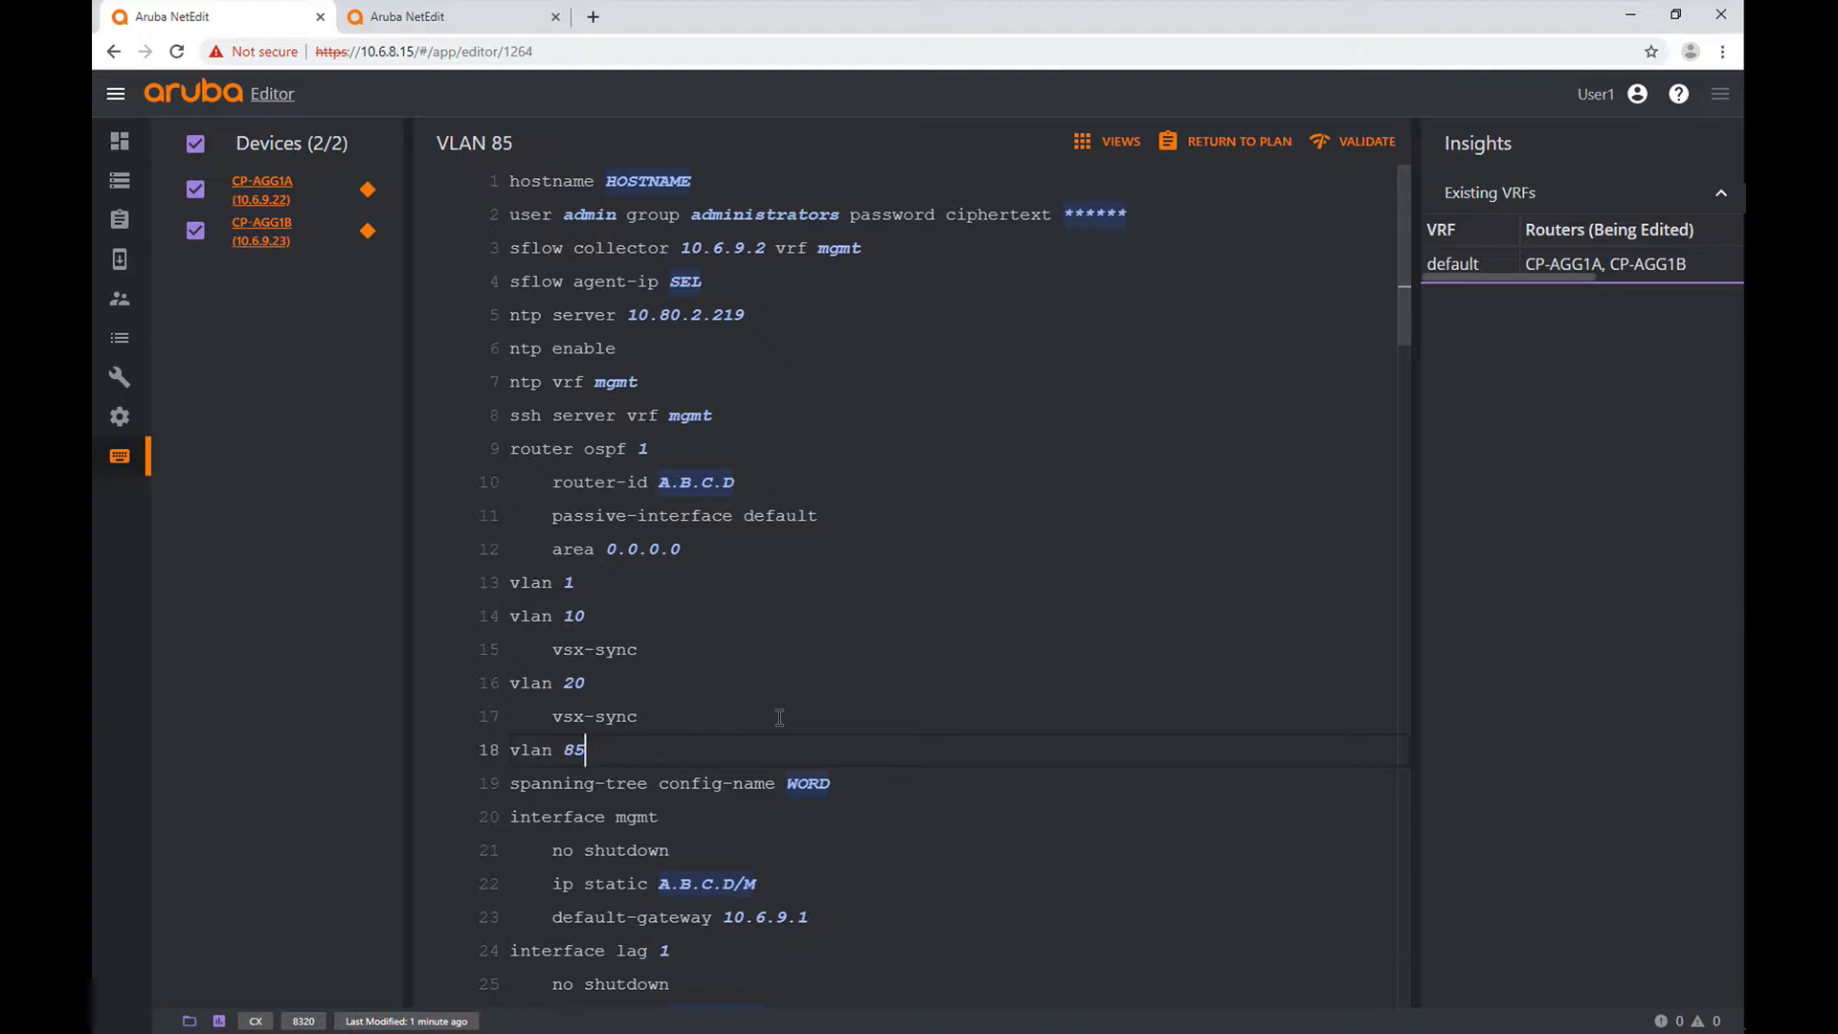
# - Validate the configuration and examine CP-AGG1A's VLAN 85 changes in the Diff view down to the end of the file
pyautogui.click(1360, 146)
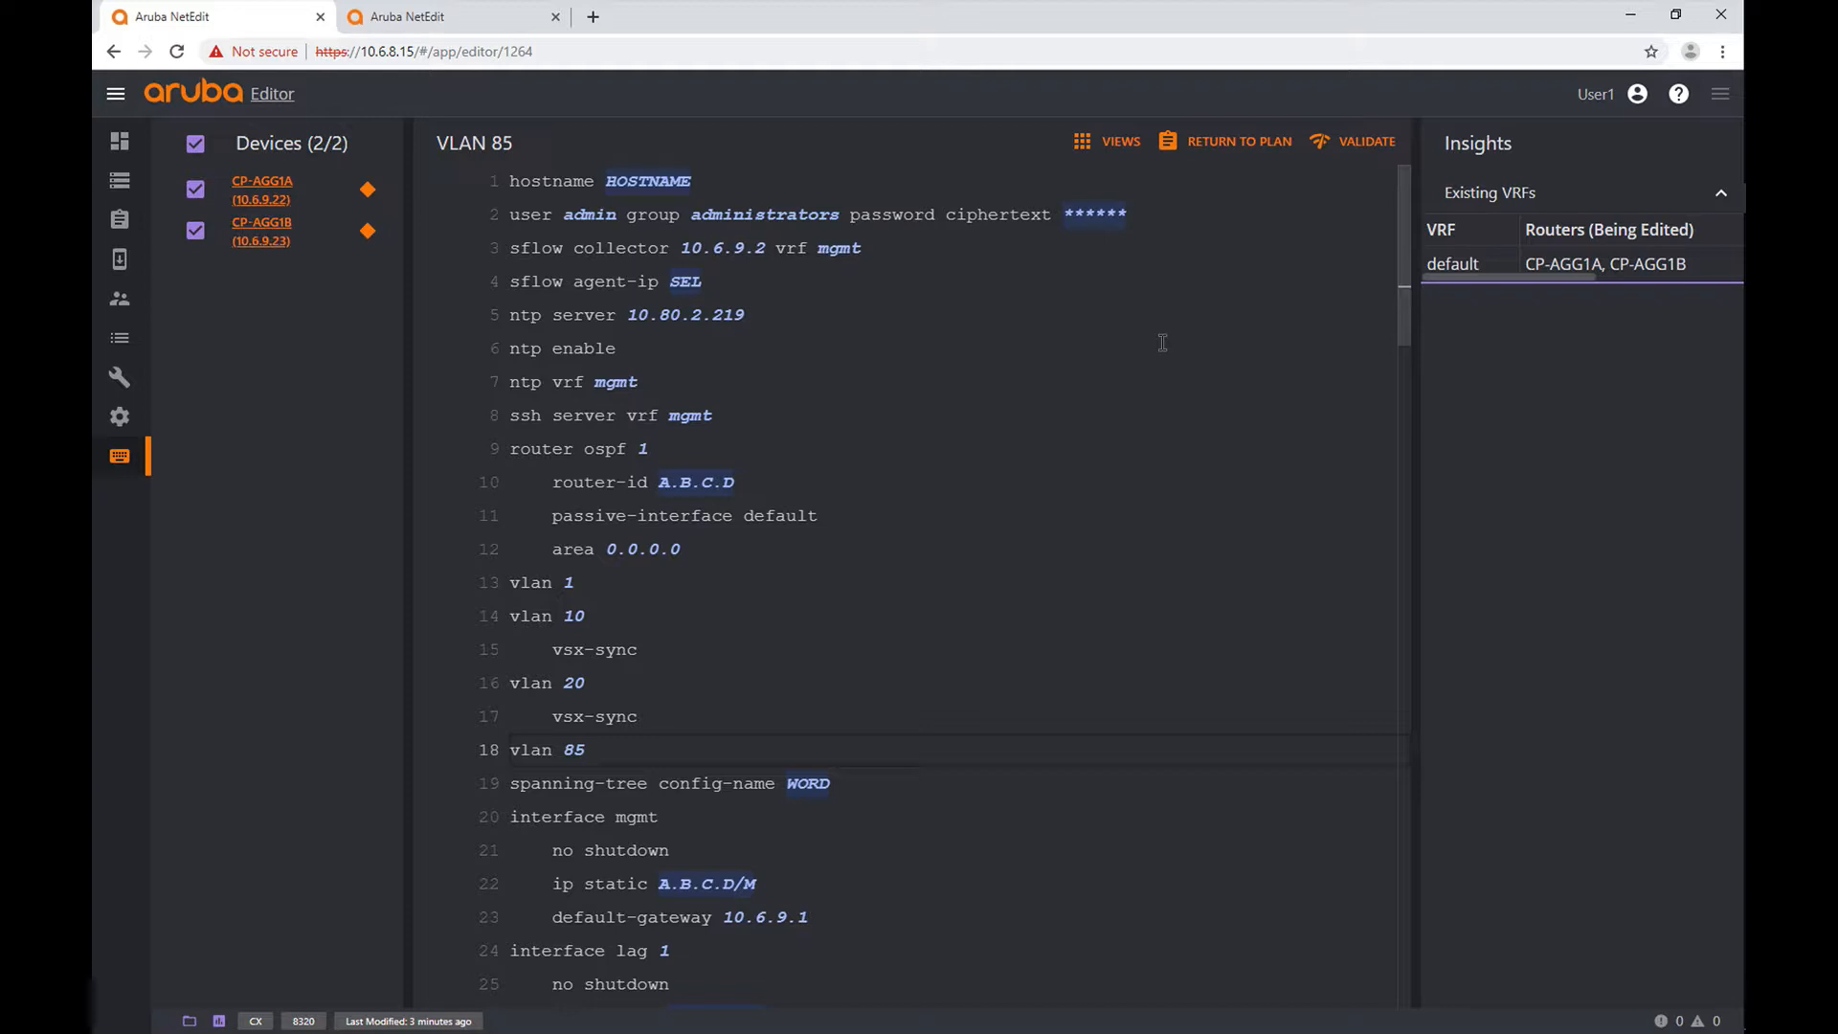
pyautogui.click(1112, 146)
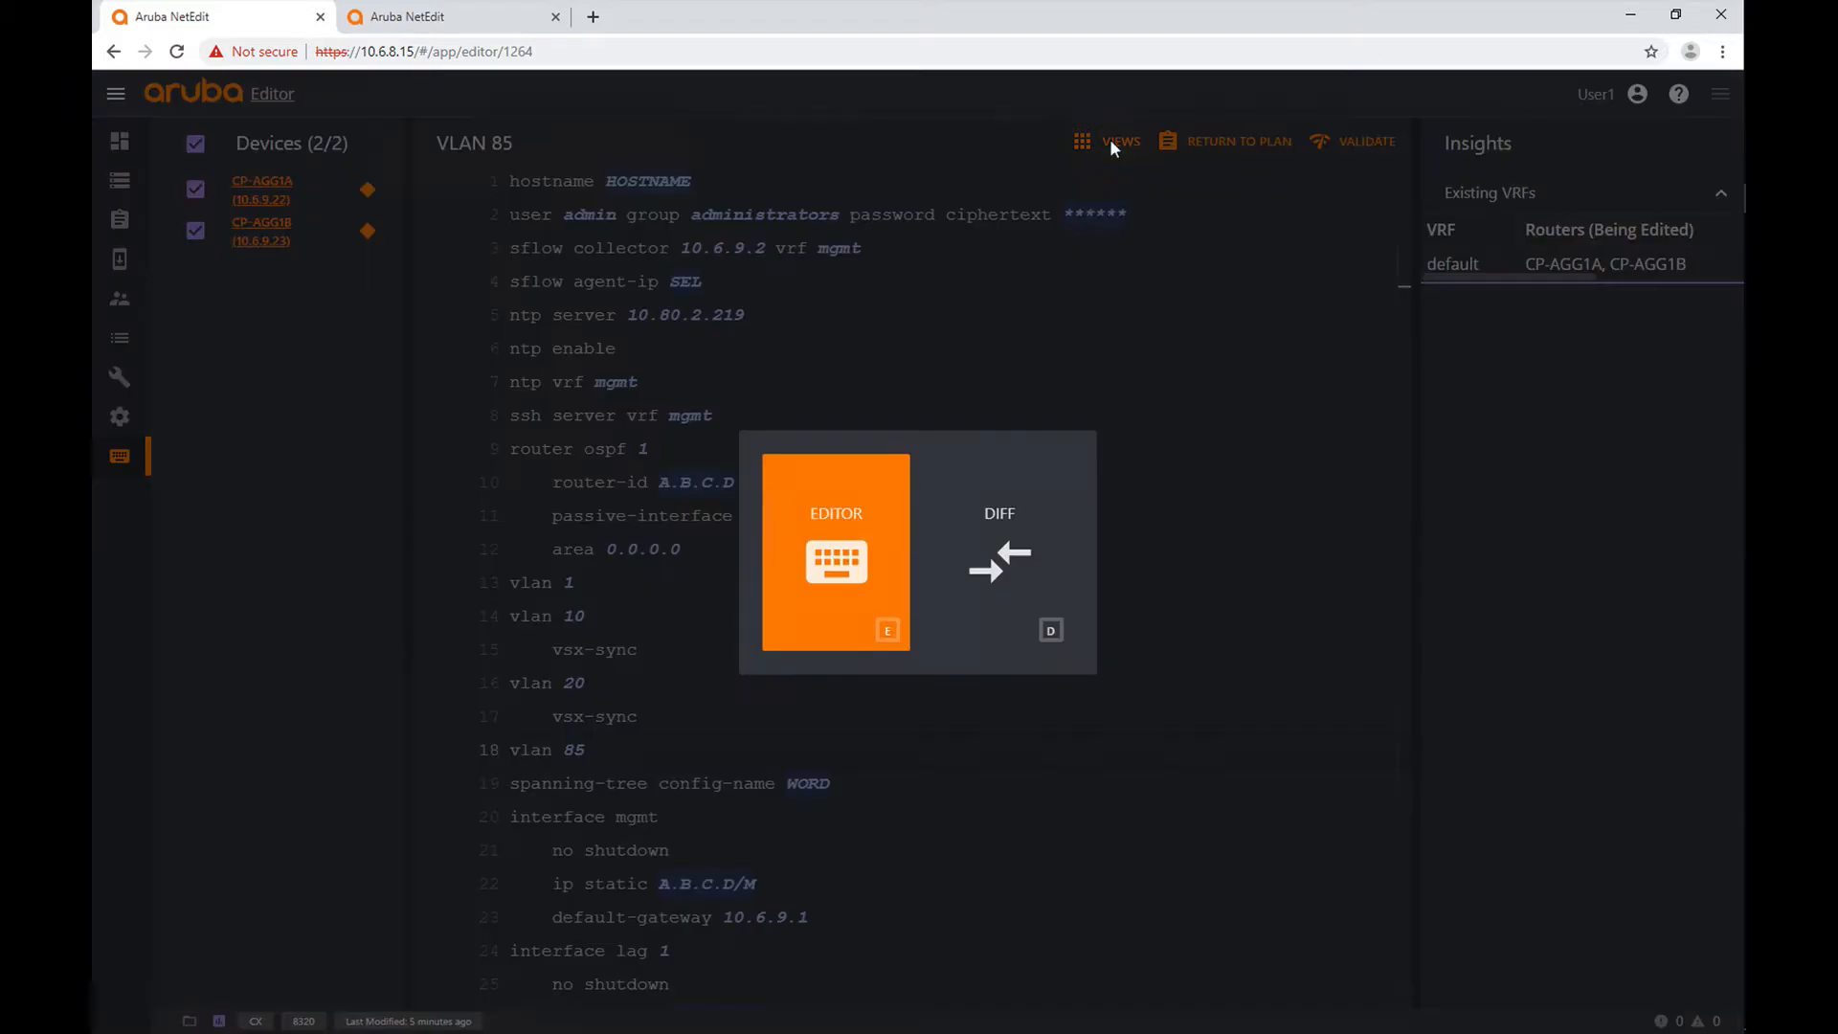
pyautogui.click(976, 538)
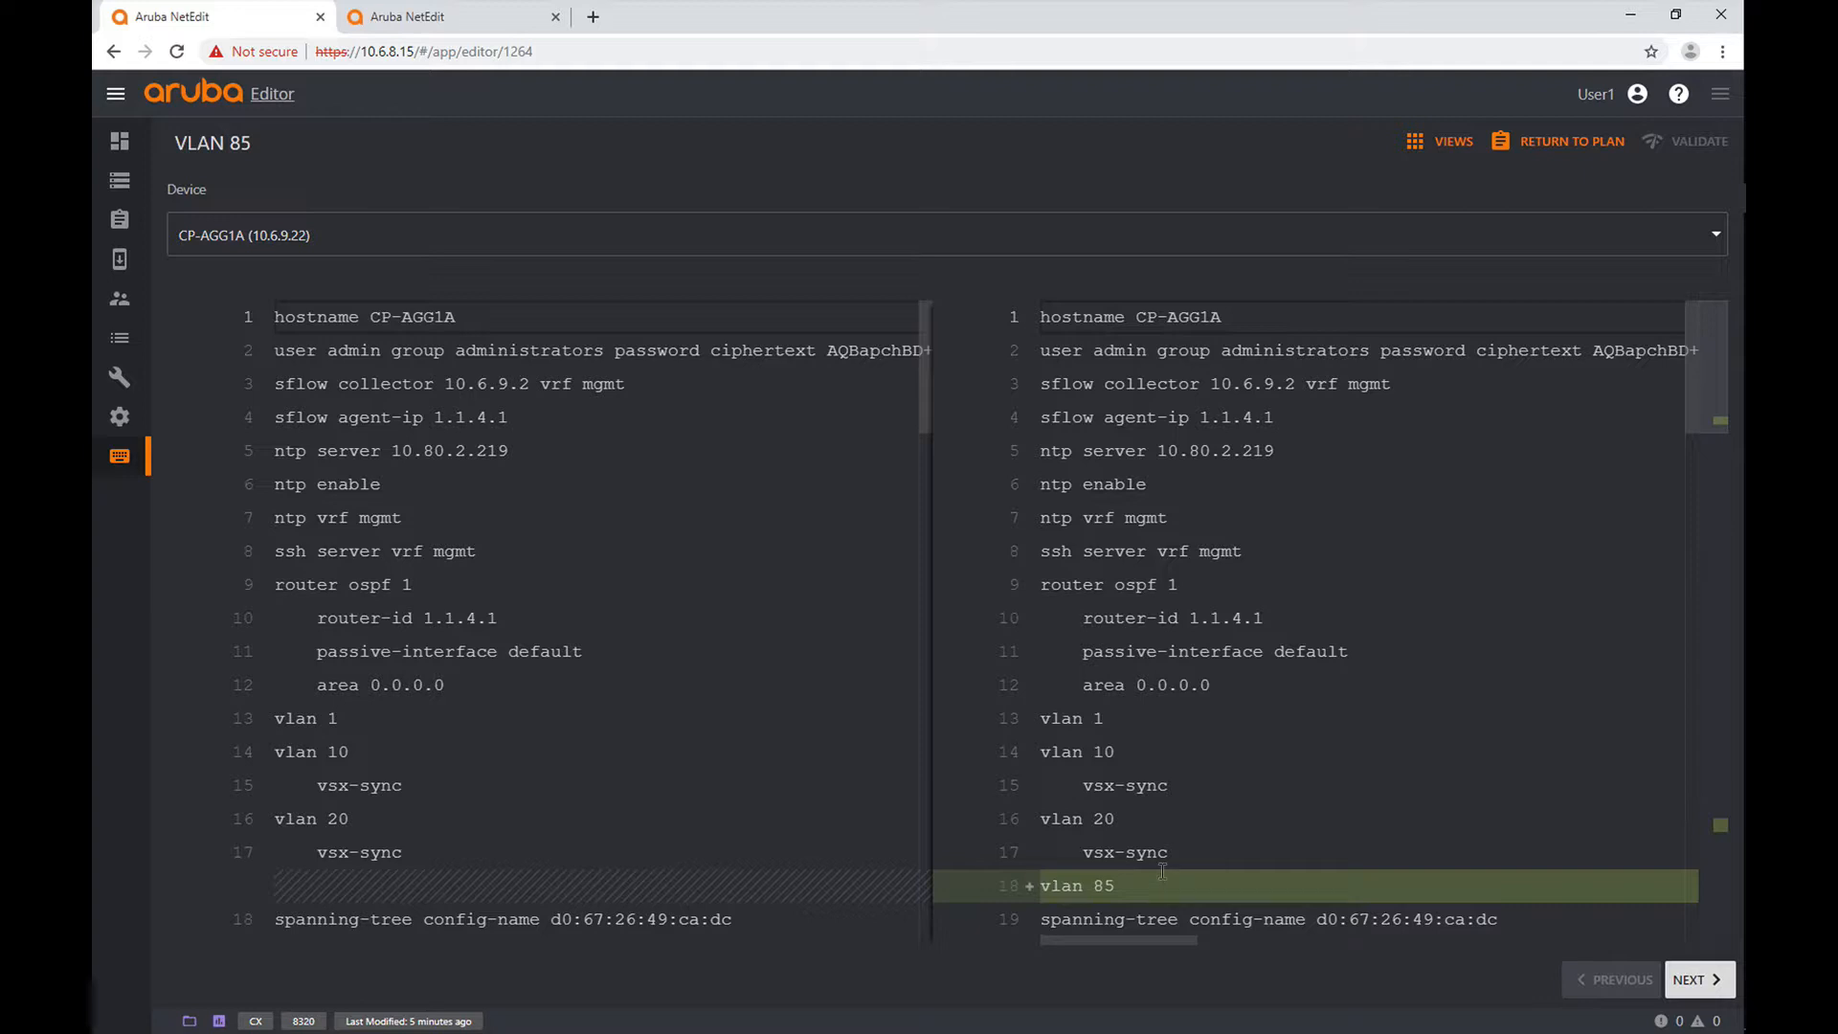
pyautogui.scroll(-1, 1162, 876)
pyautogui.scroll(-7, 1165, 869)
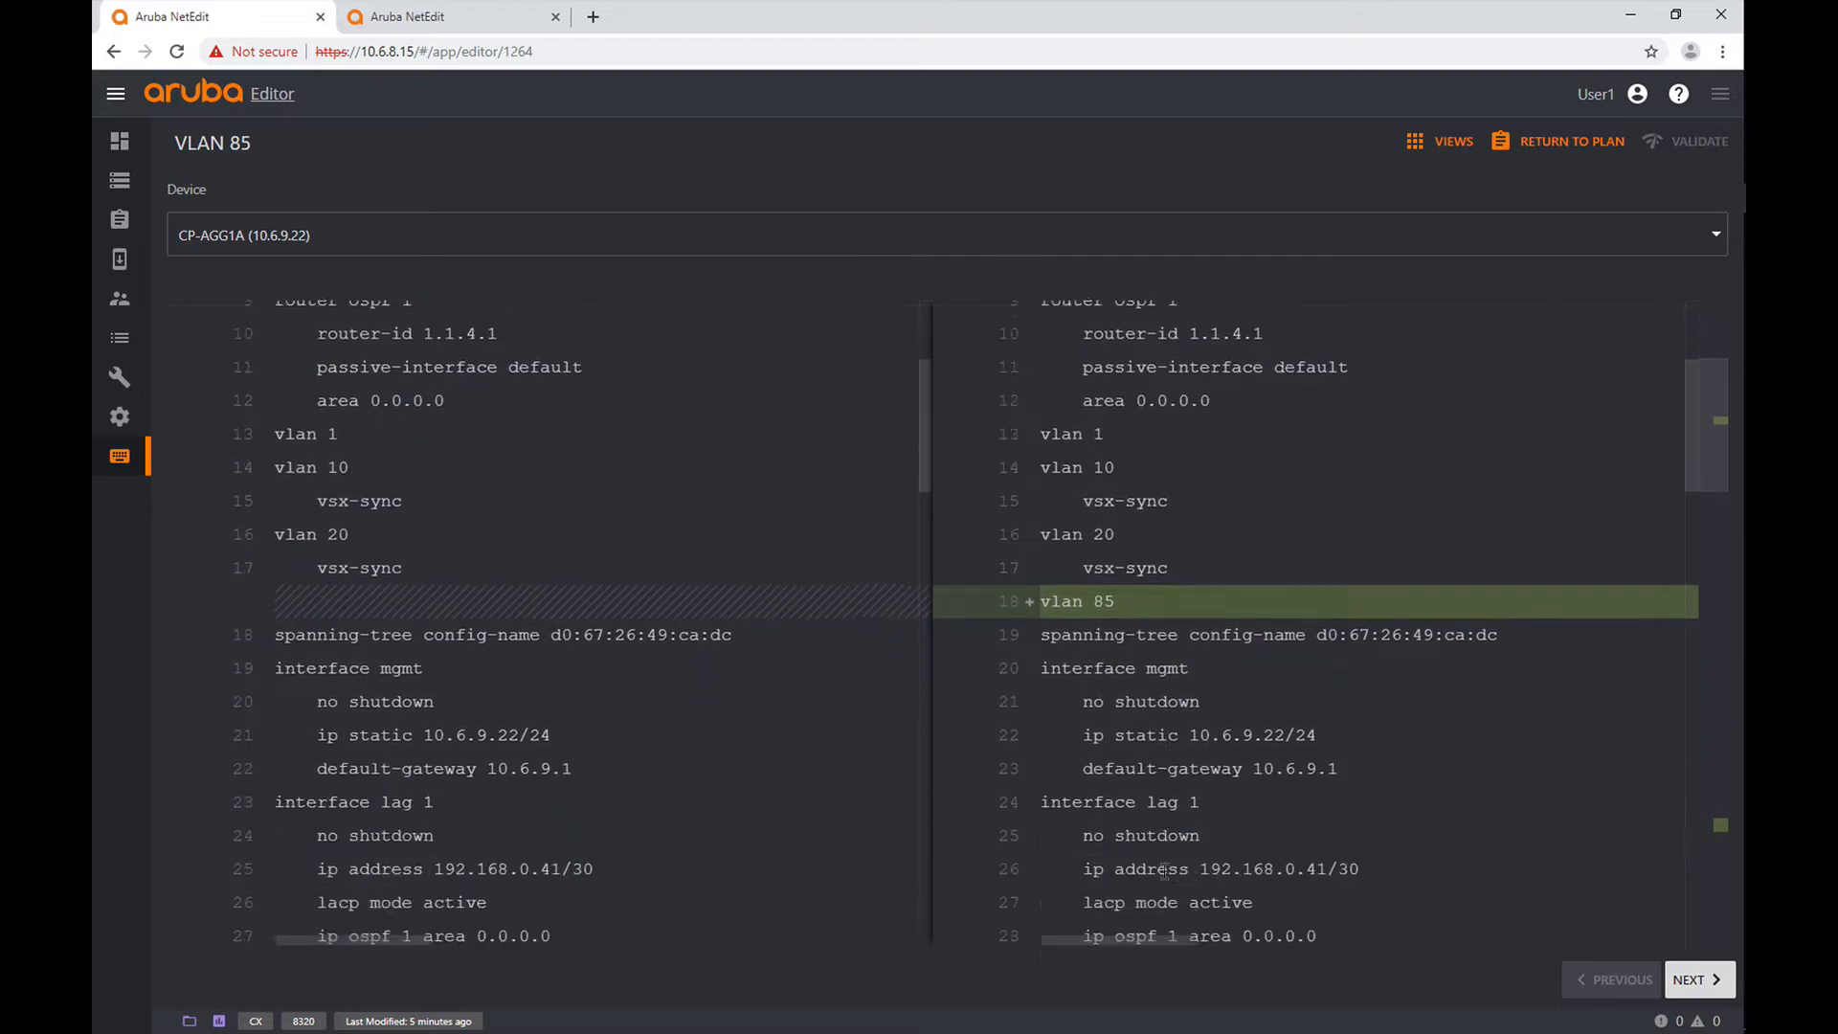
pyautogui.scroll(-8, 1164, 869)
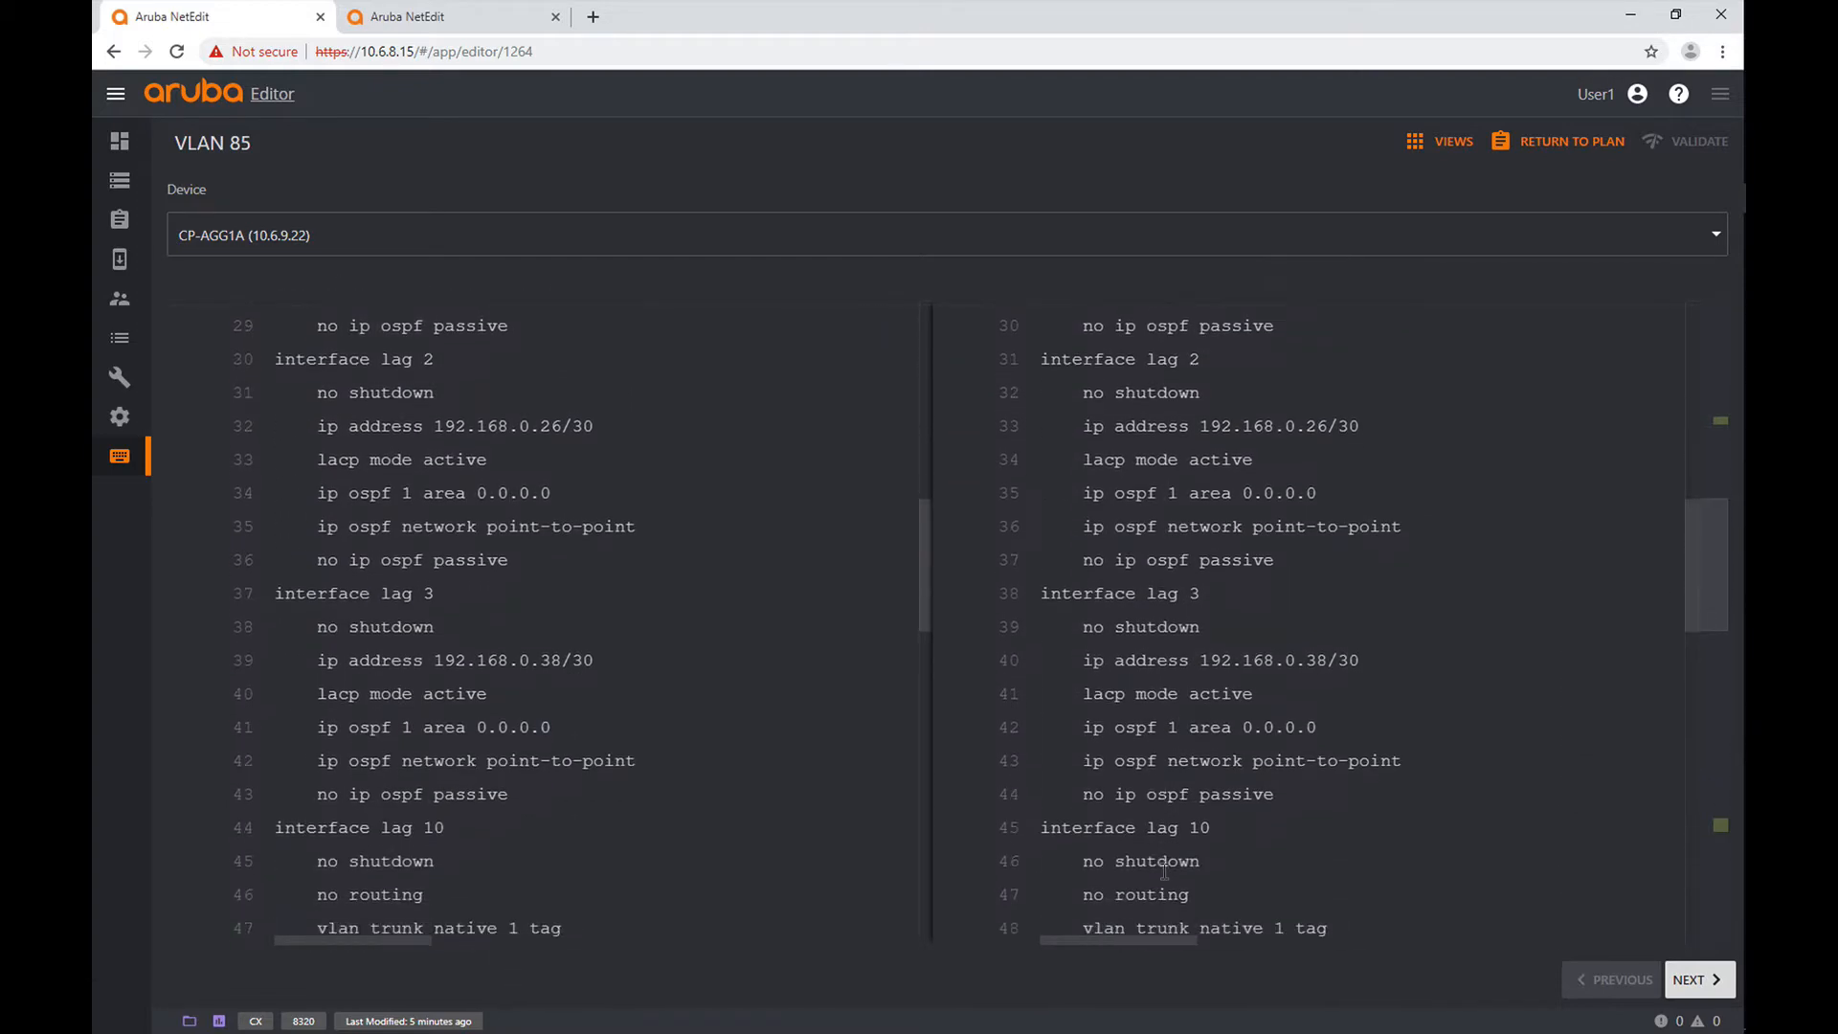
pyautogui.scroll(-7, 1164, 869)
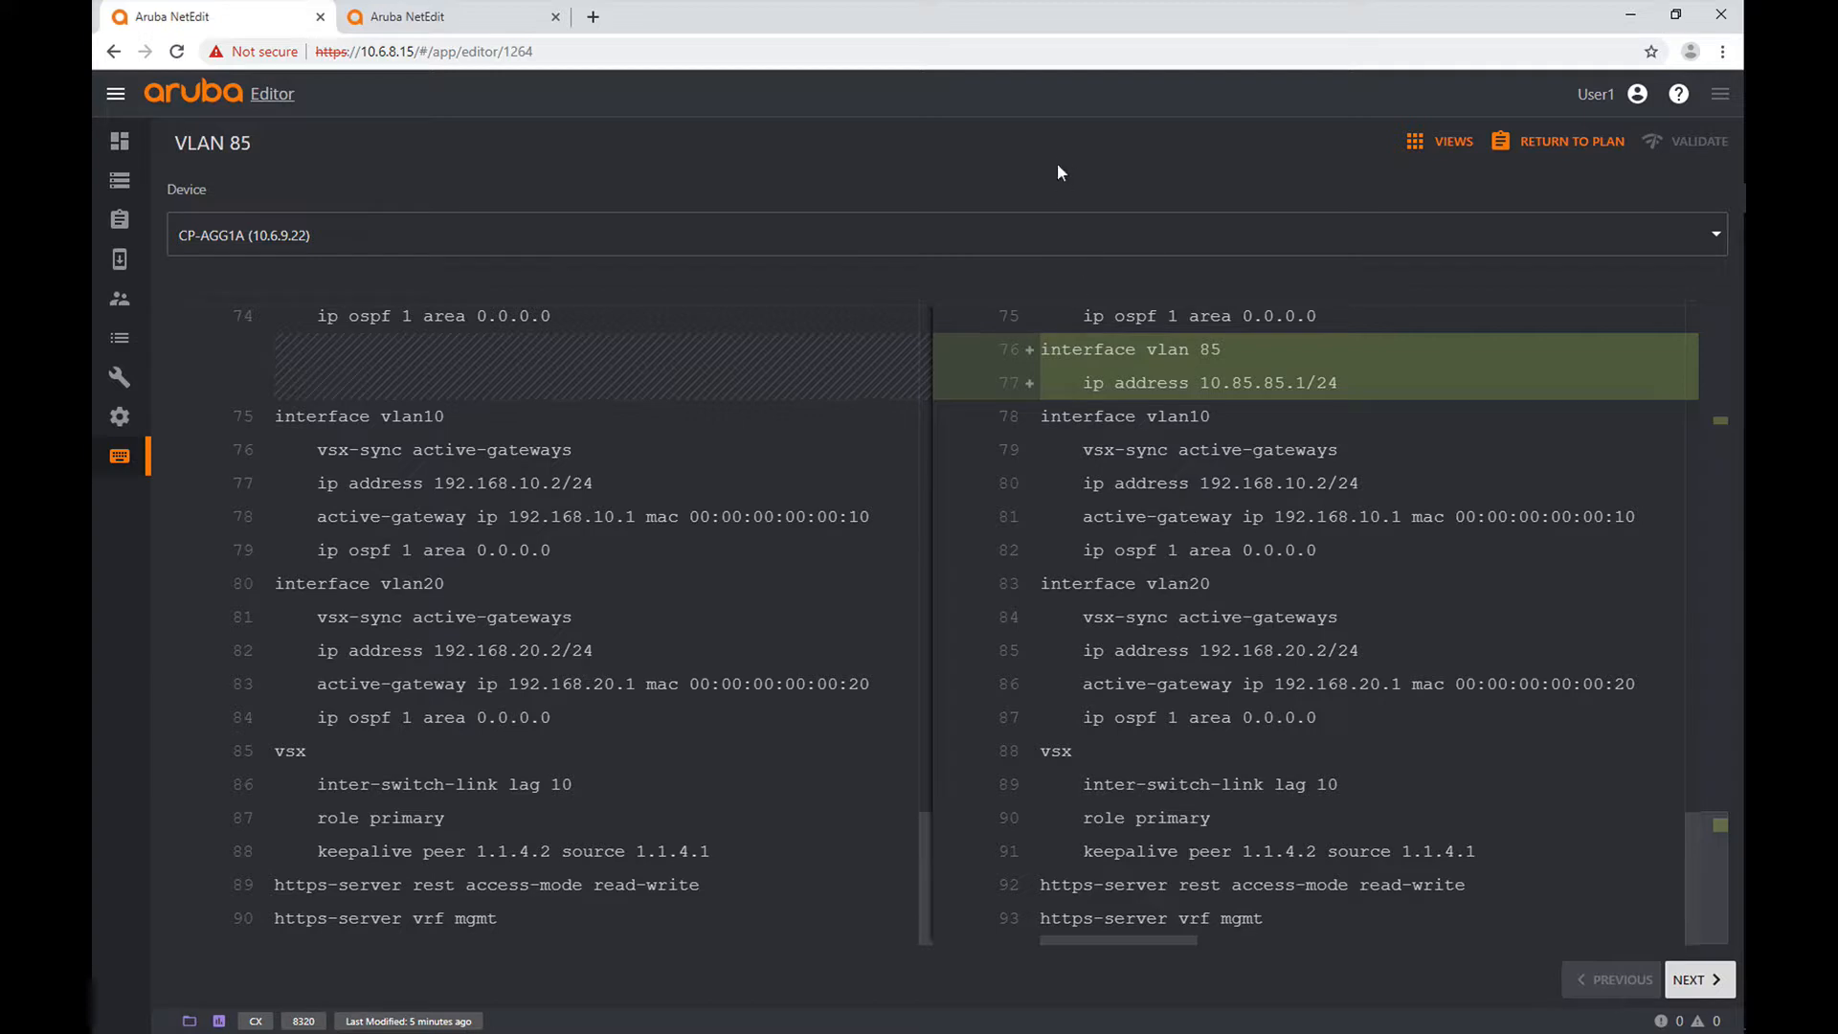
# - Switch the comparison to CP-AGG1B to examine its changes, and return to the Editor view
pyautogui.click(1040, 235)
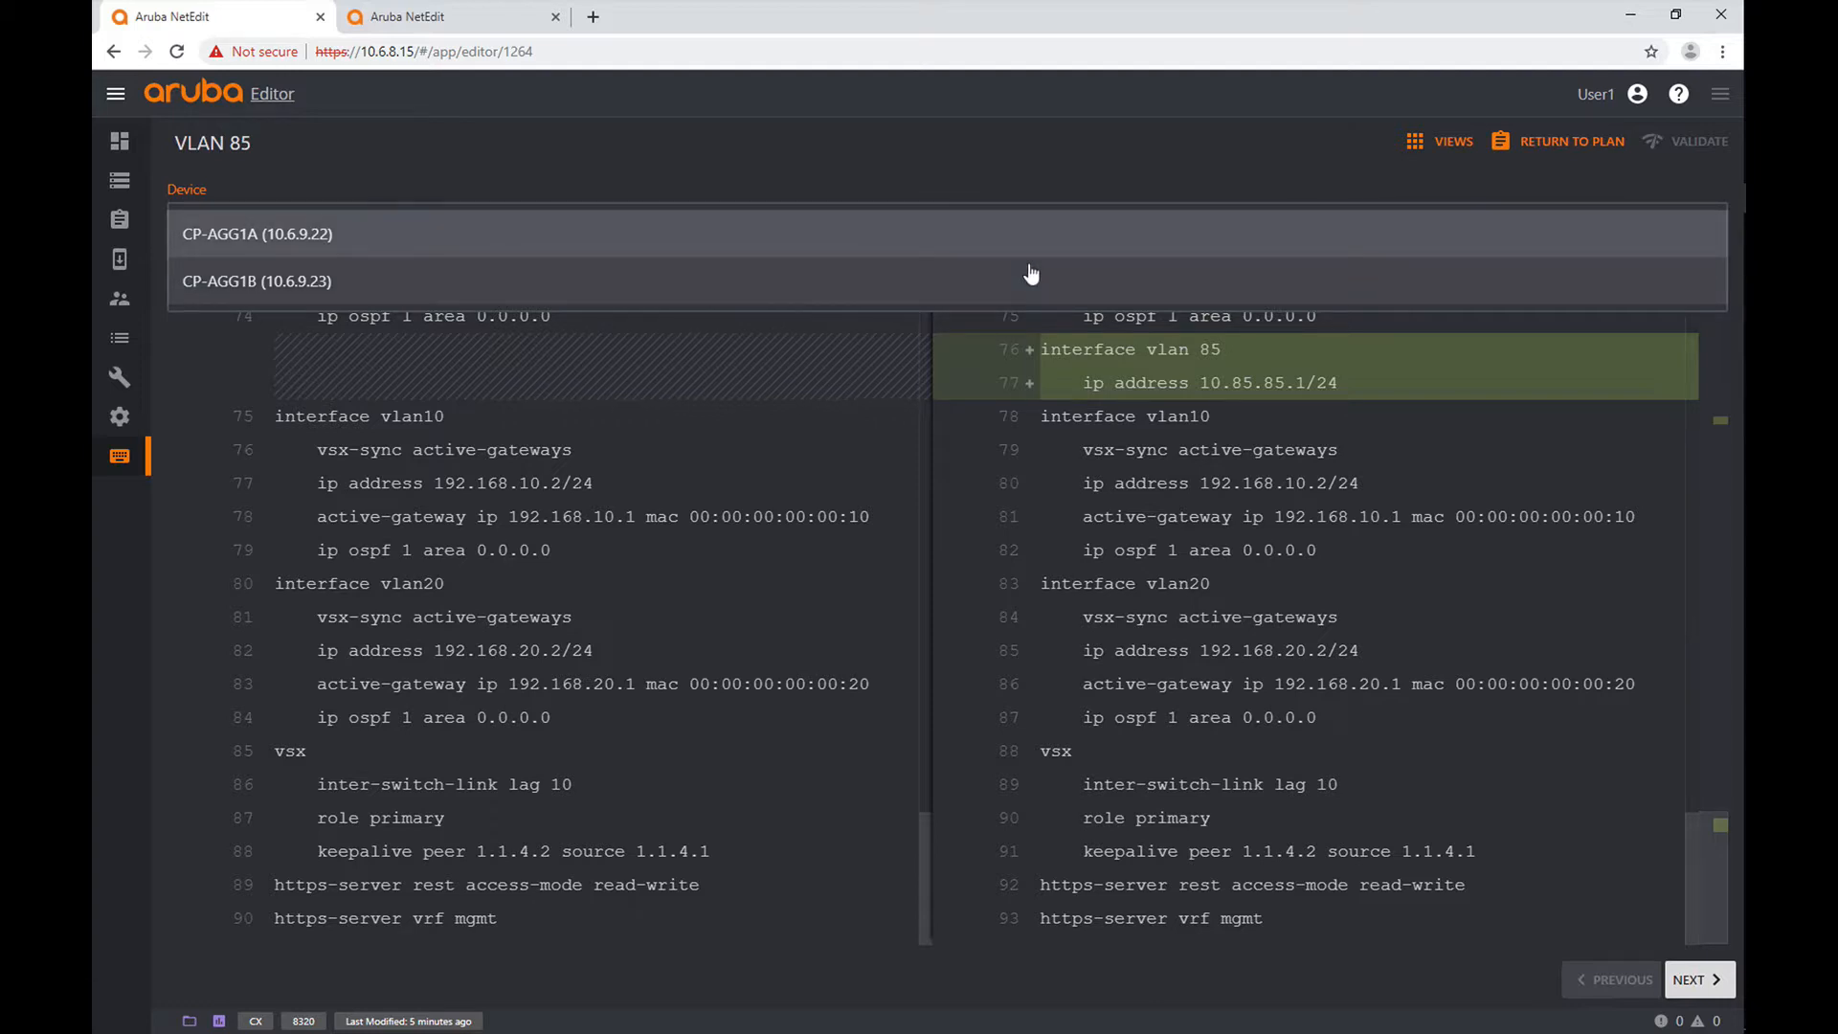
pyautogui.click(1675, 987)
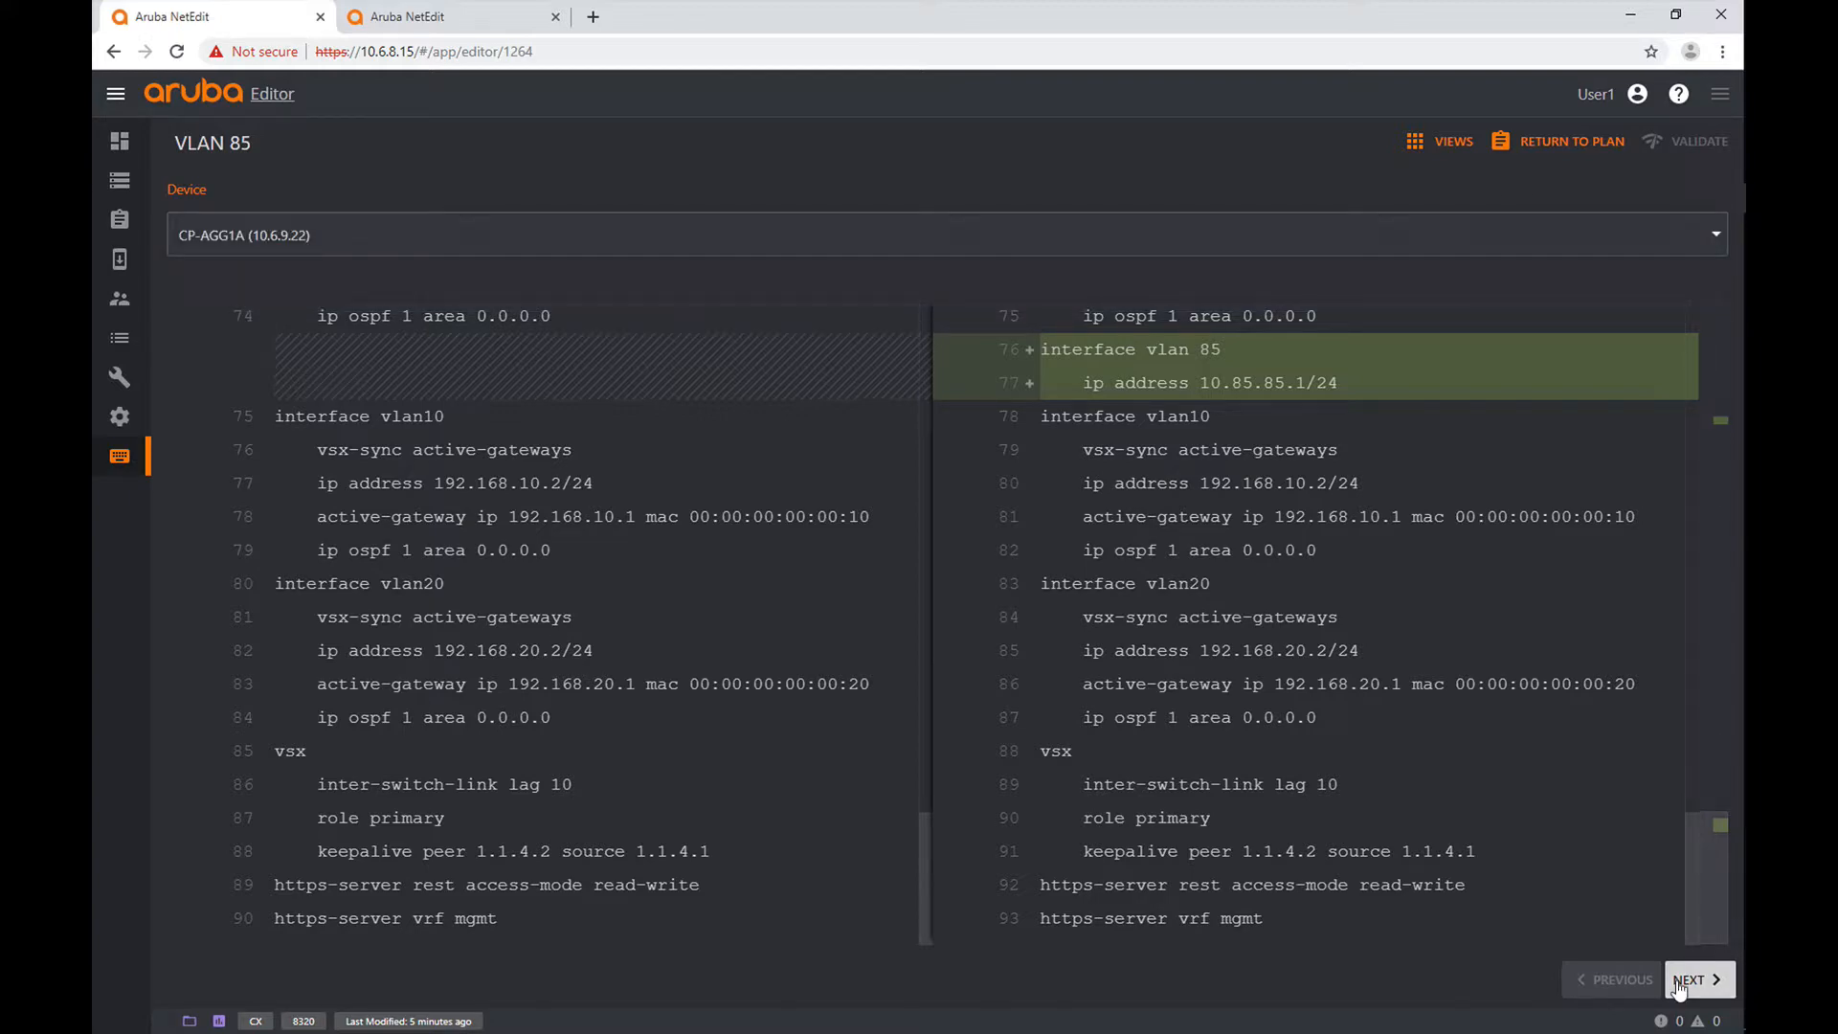
pyautogui.click(1677, 987)
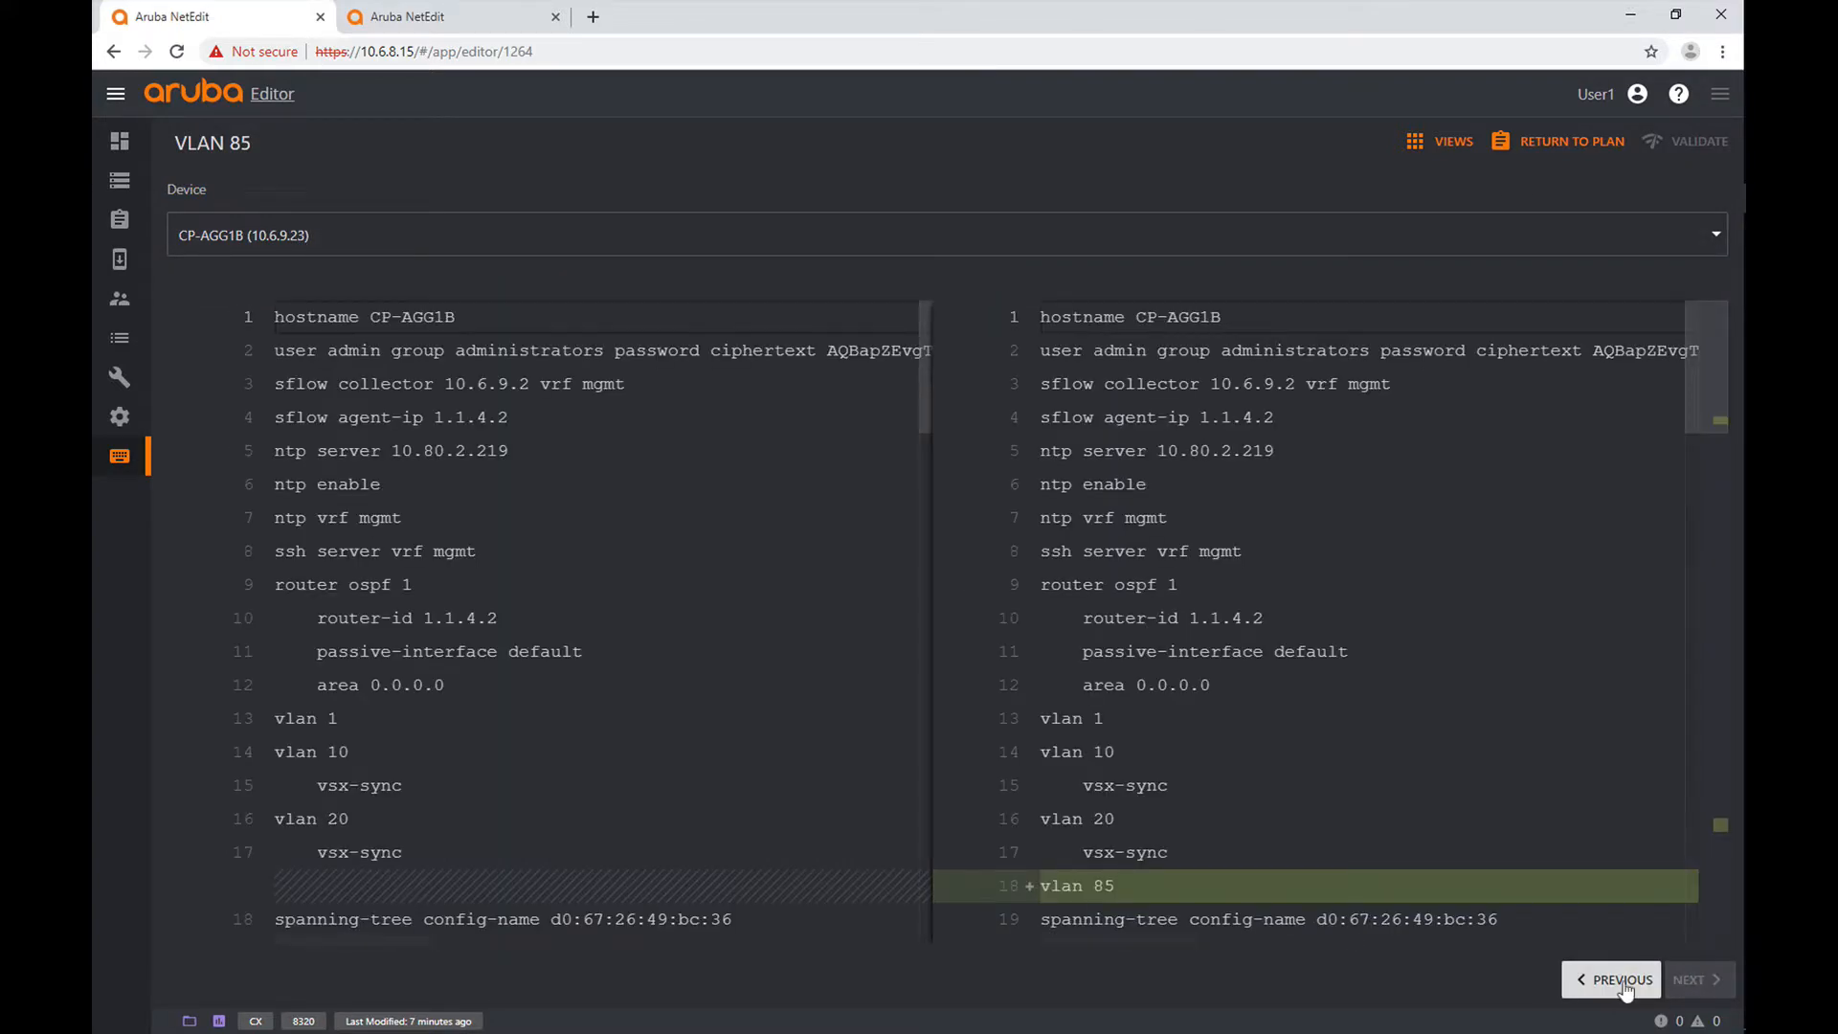
pyautogui.click(1623, 980)
pyautogui.click(1695, 981)
pyautogui.click(1442, 140)
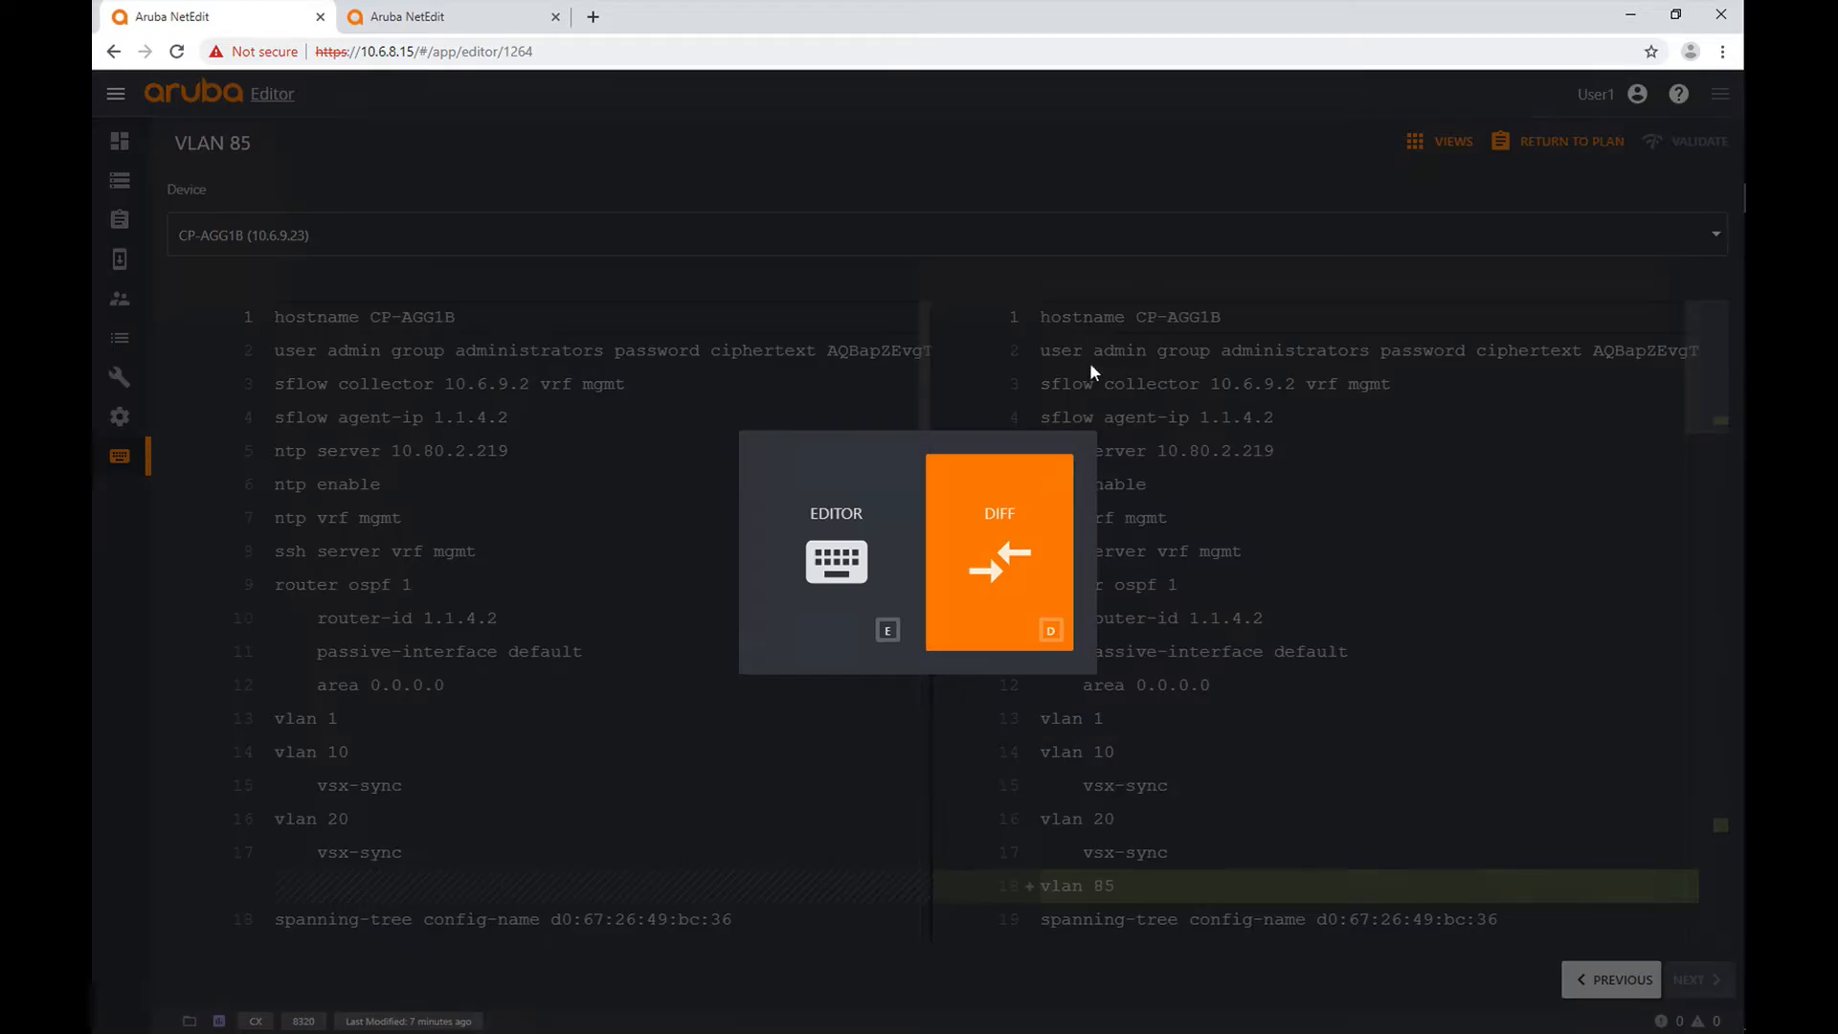
pyautogui.click(847, 556)
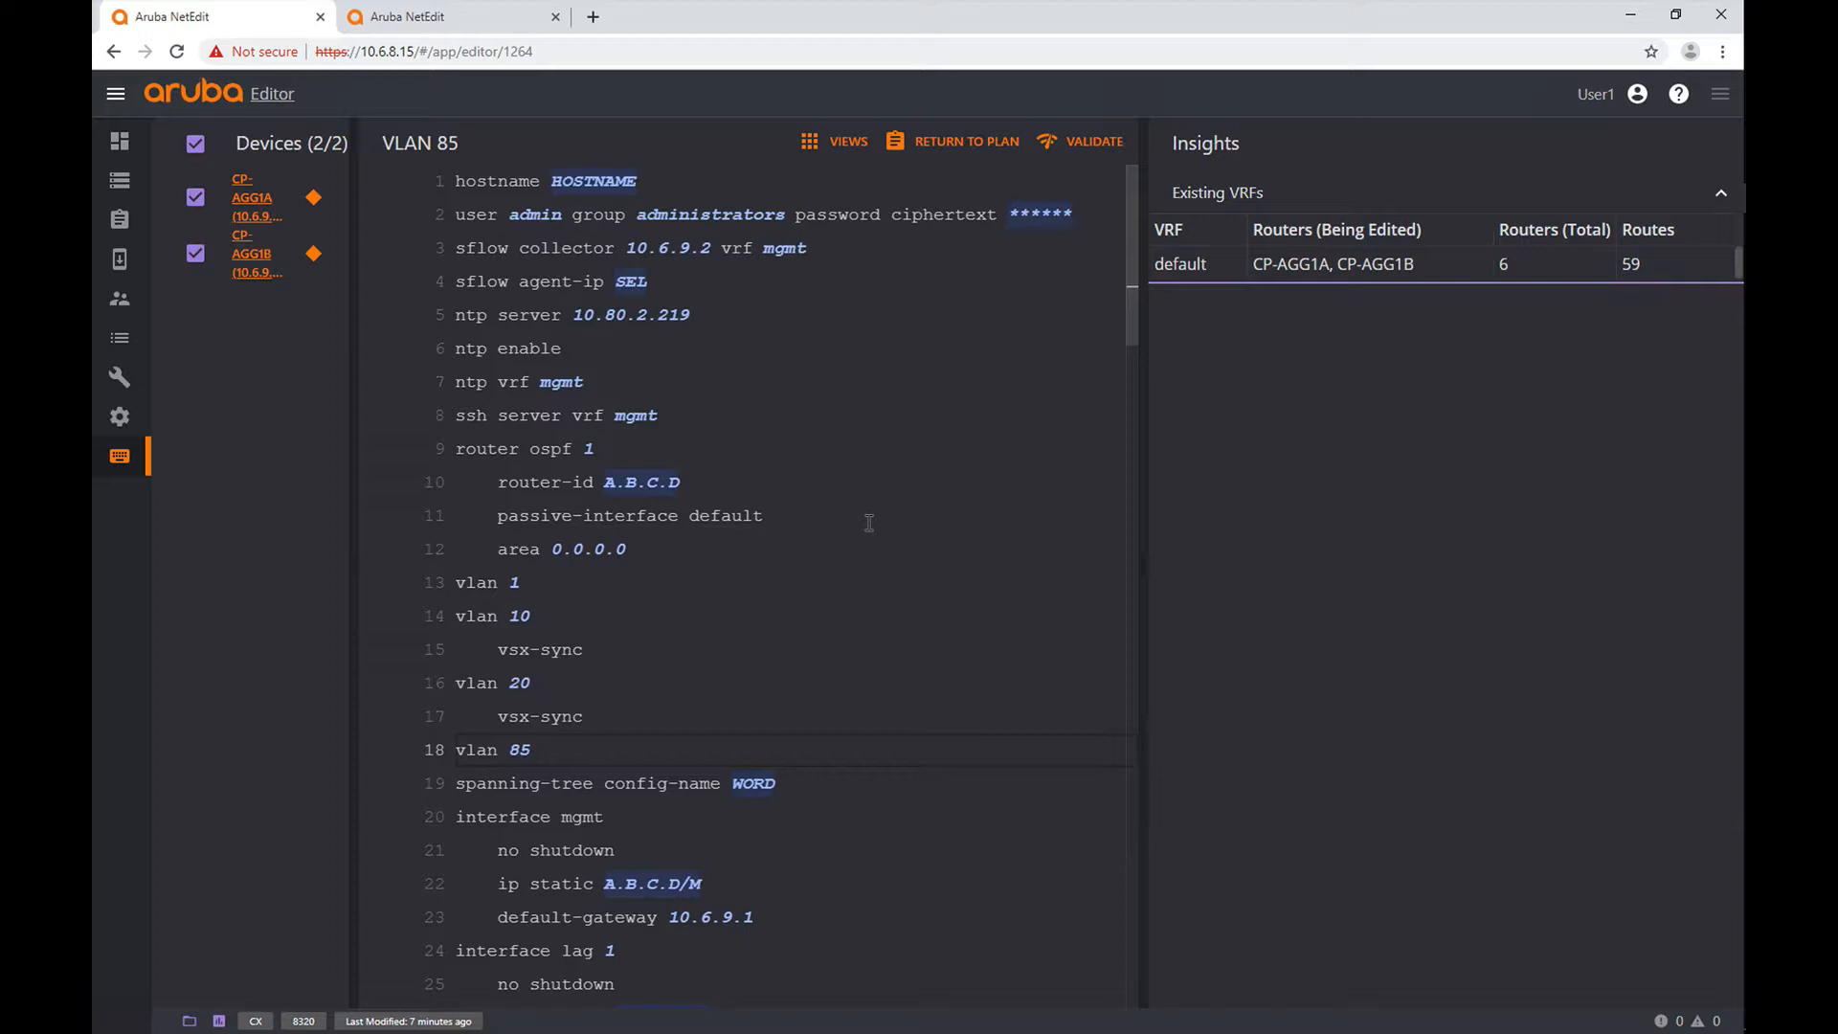
# - Return to the VLAN 85 plan details, check the available plan actions, and expand the plan logs to read their entries
pyautogui.click(947, 146)
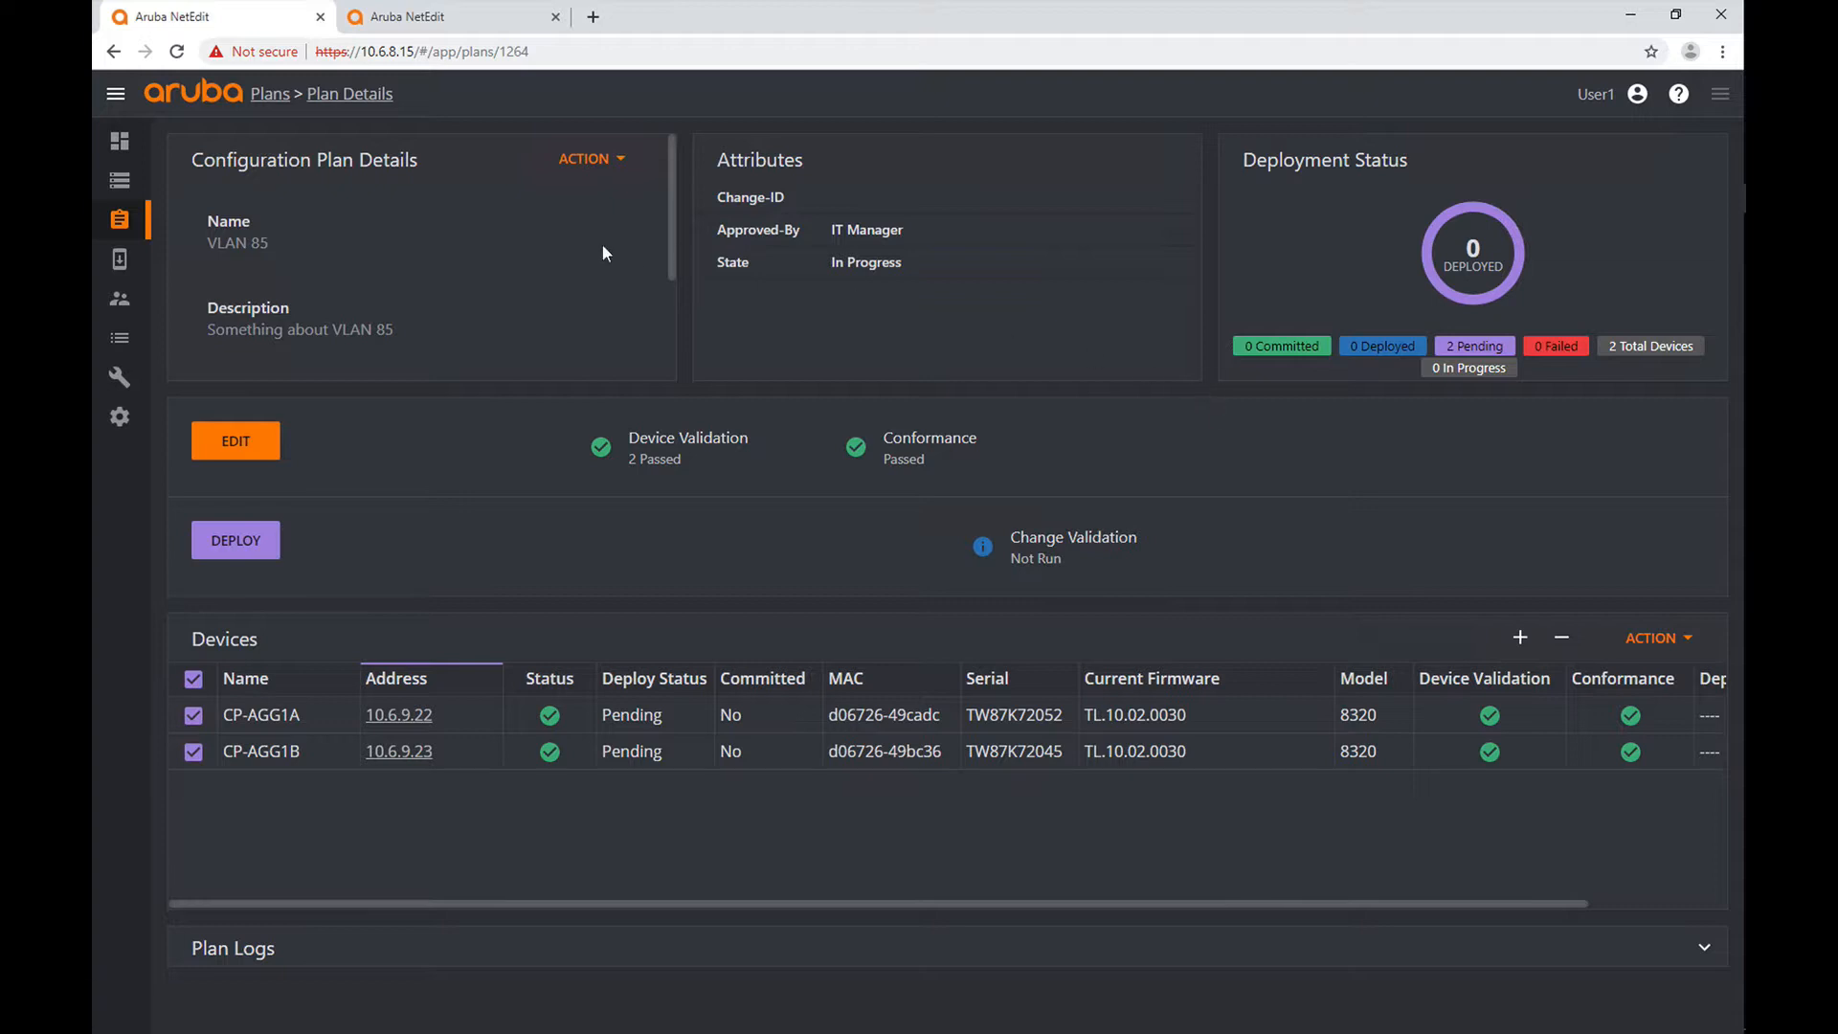
pyautogui.click(589, 158)
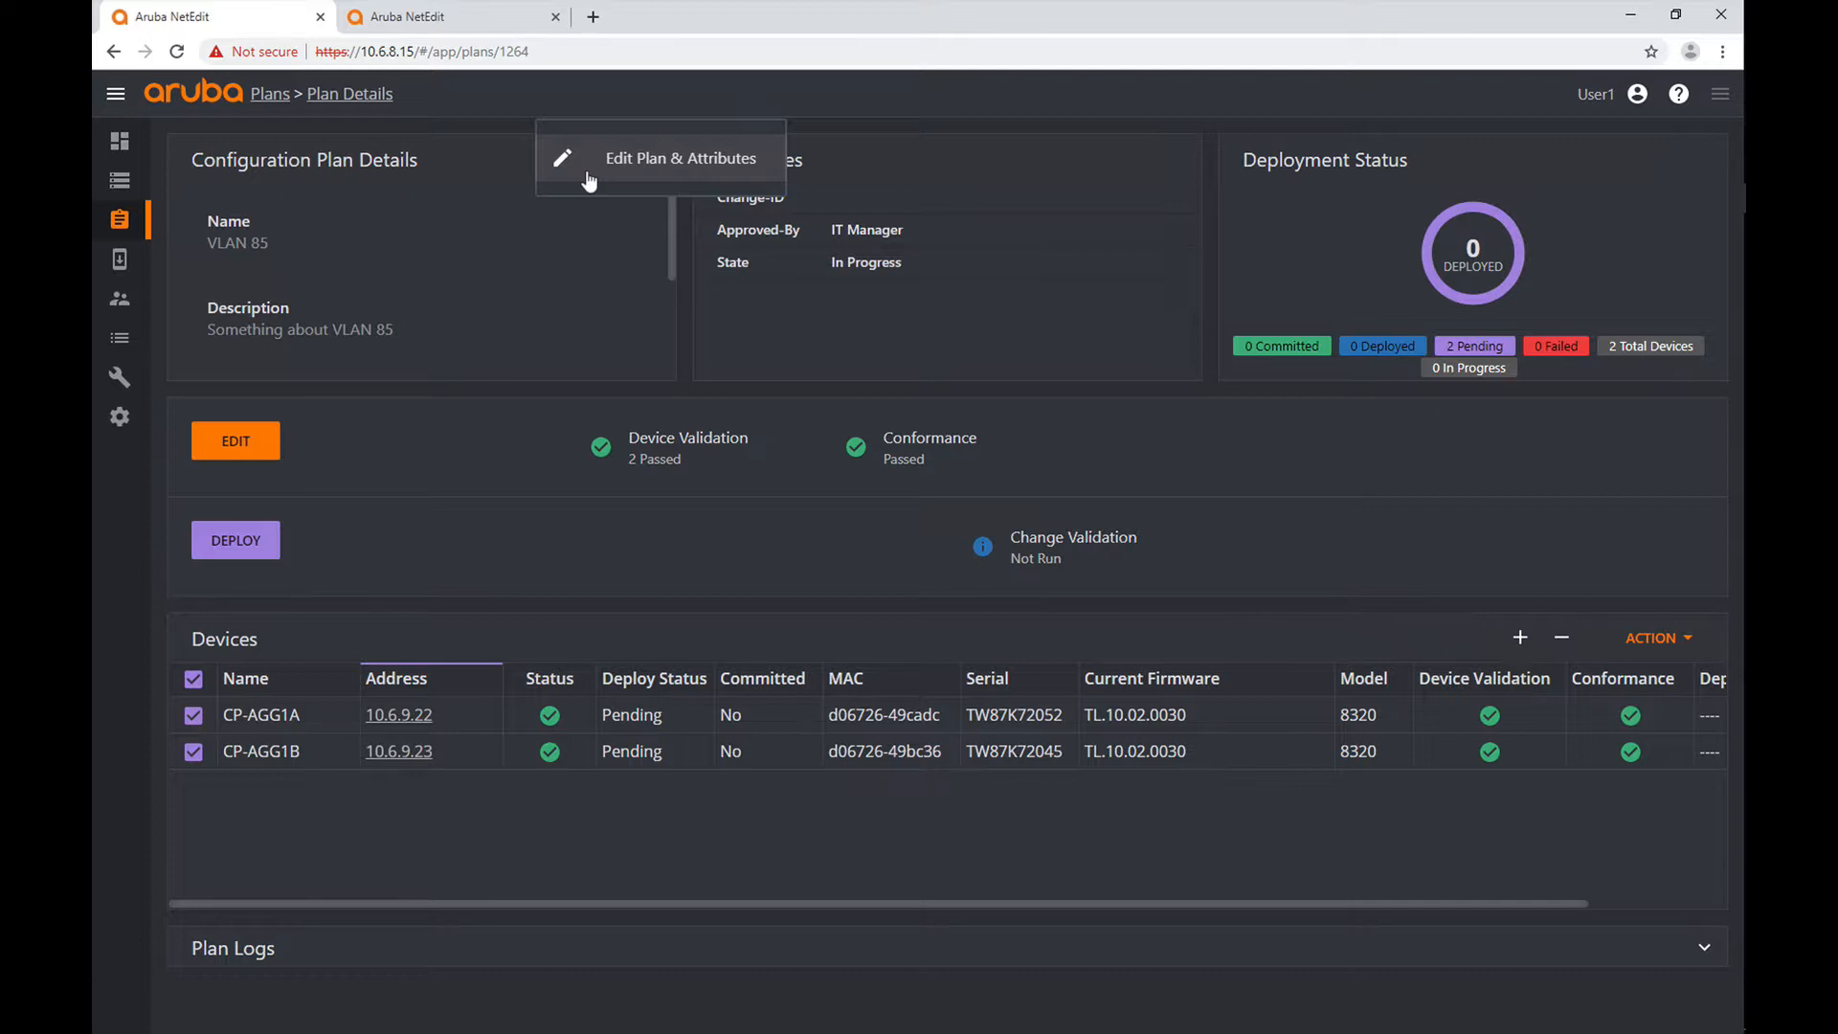
pyautogui.click(543, 359)
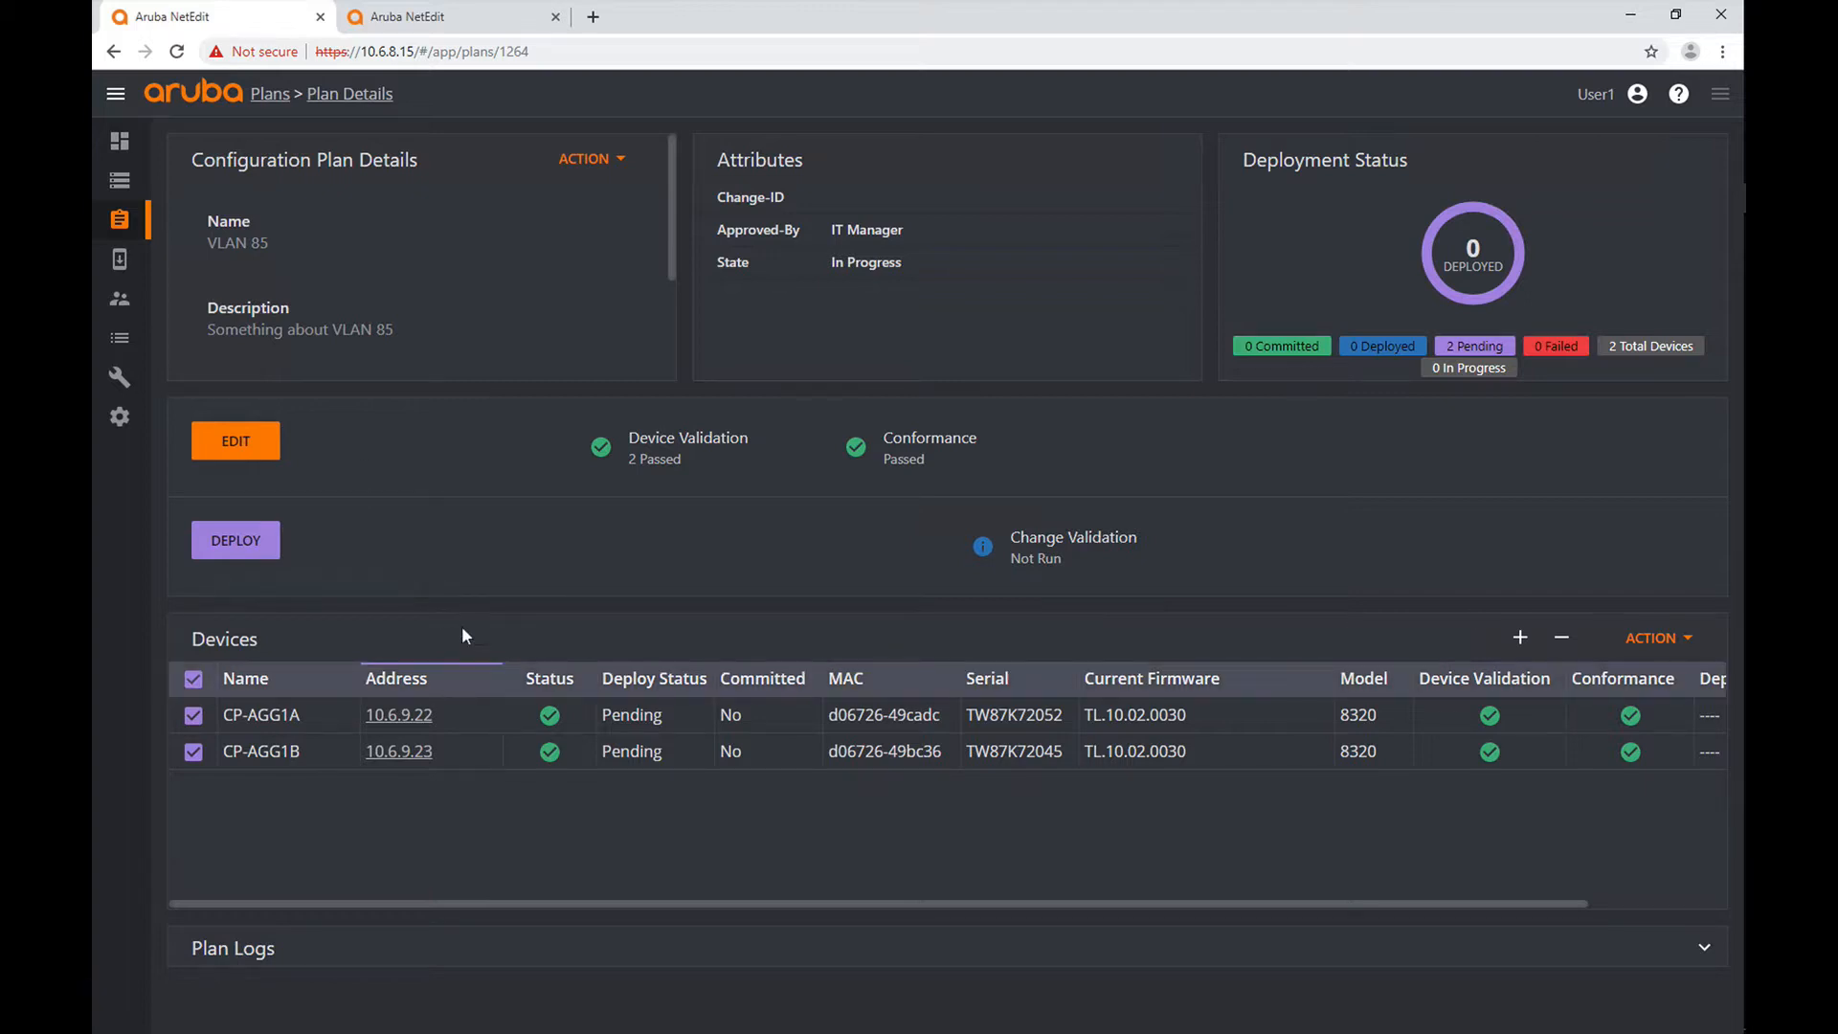
pyautogui.click(511, 970)
pyautogui.scroll(-4, 531, 933)
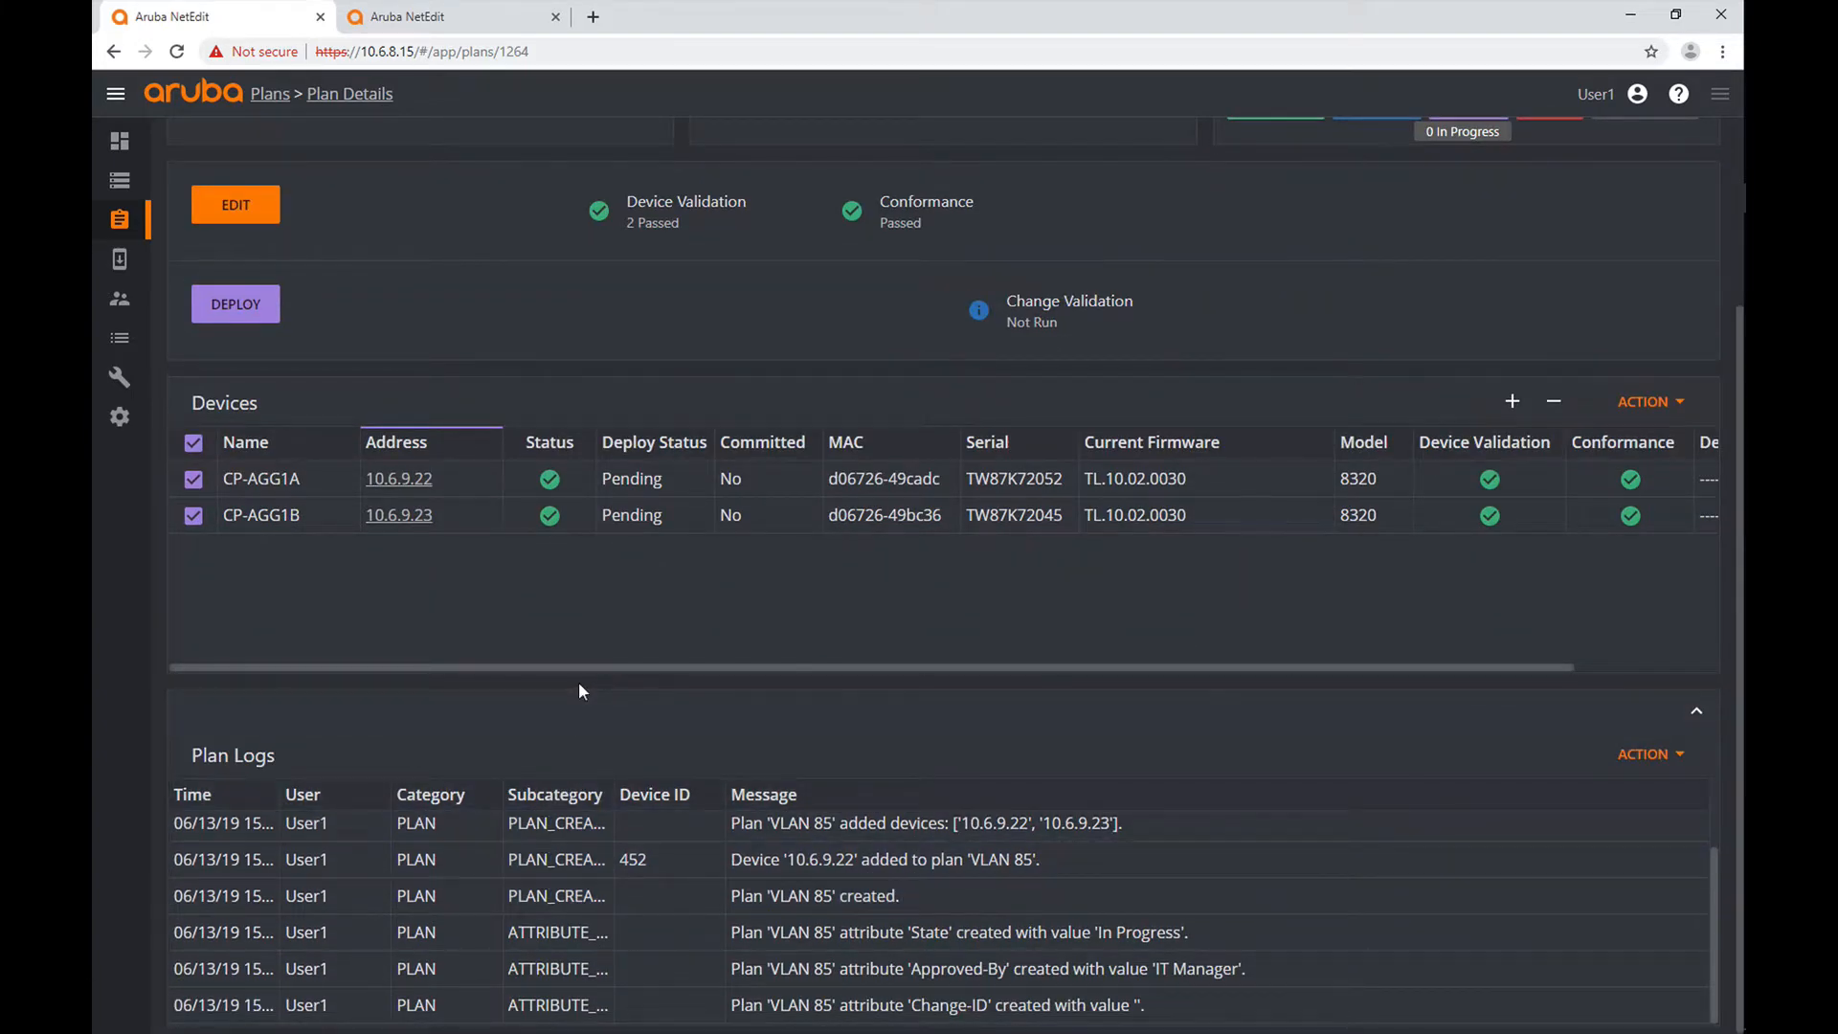
# - Deploy the VLAN 85 plan to the running configuration of CP-AGG1A and CP-AGG1B, and widen the Deploy Status column to fit its text
pyautogui.scroll(3, 575, 816)
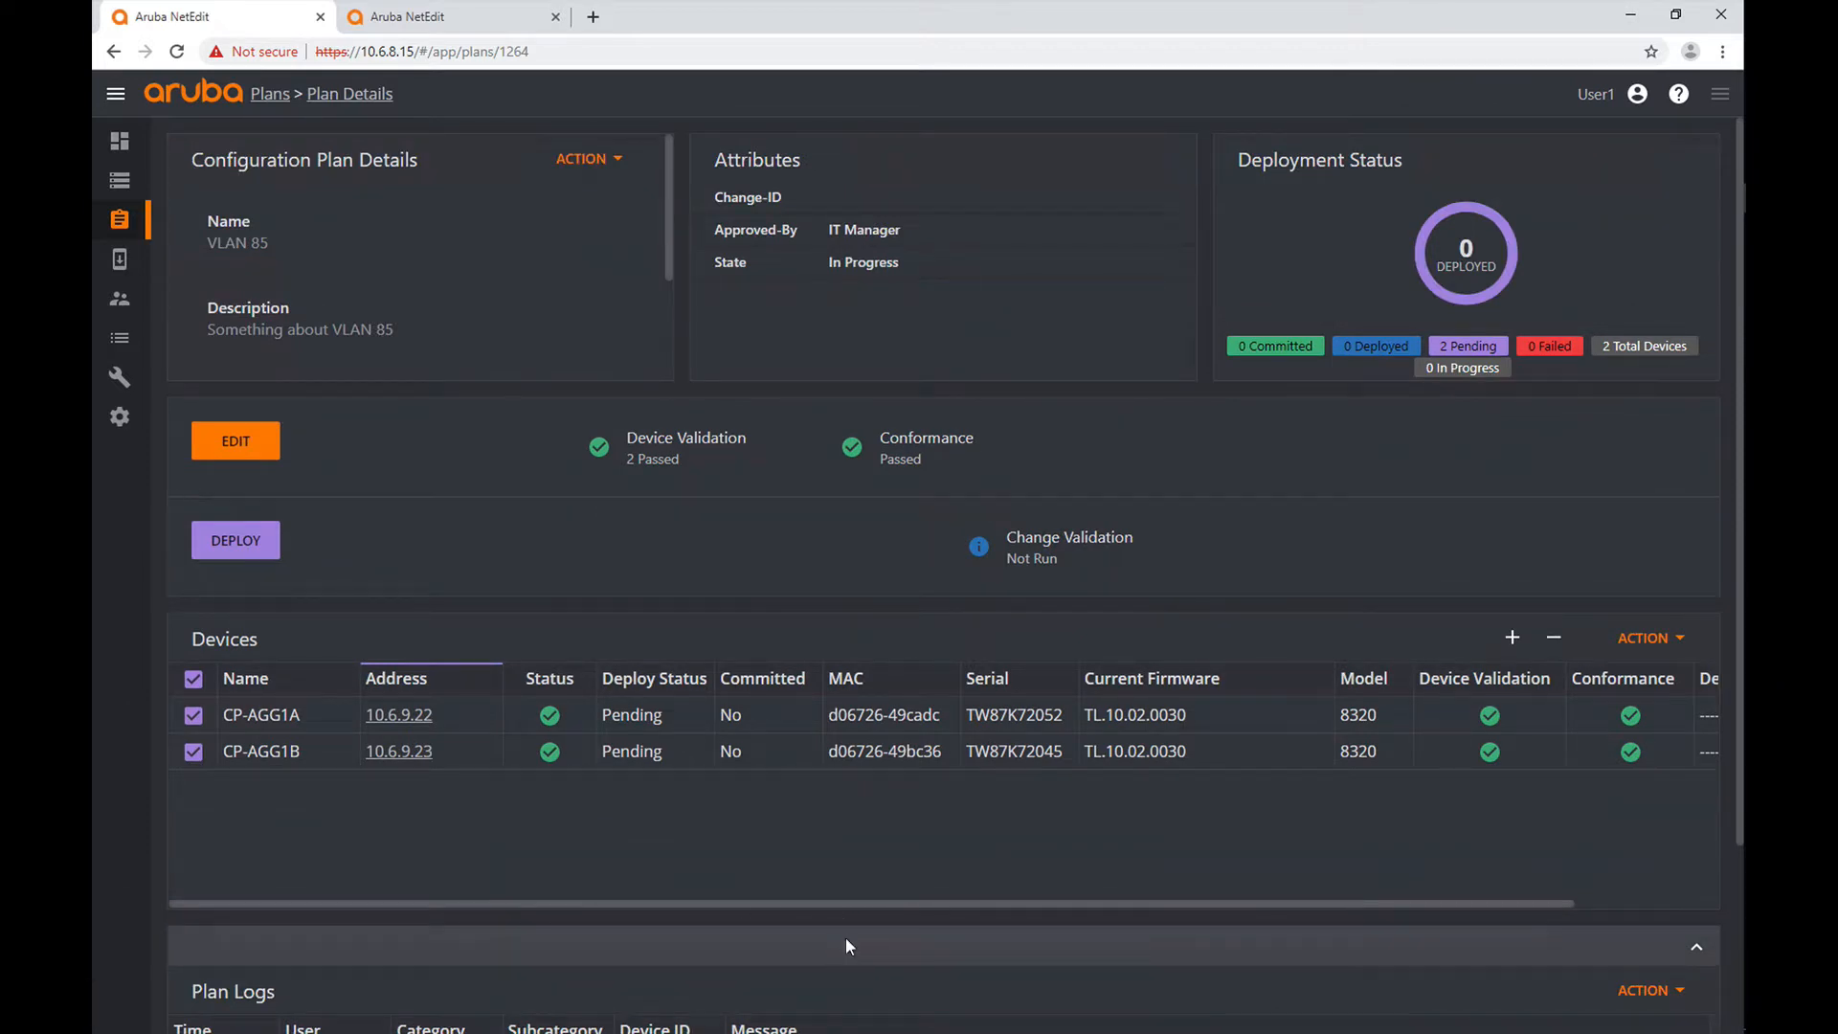
pyautogui.scroll(-3, 846, 929)
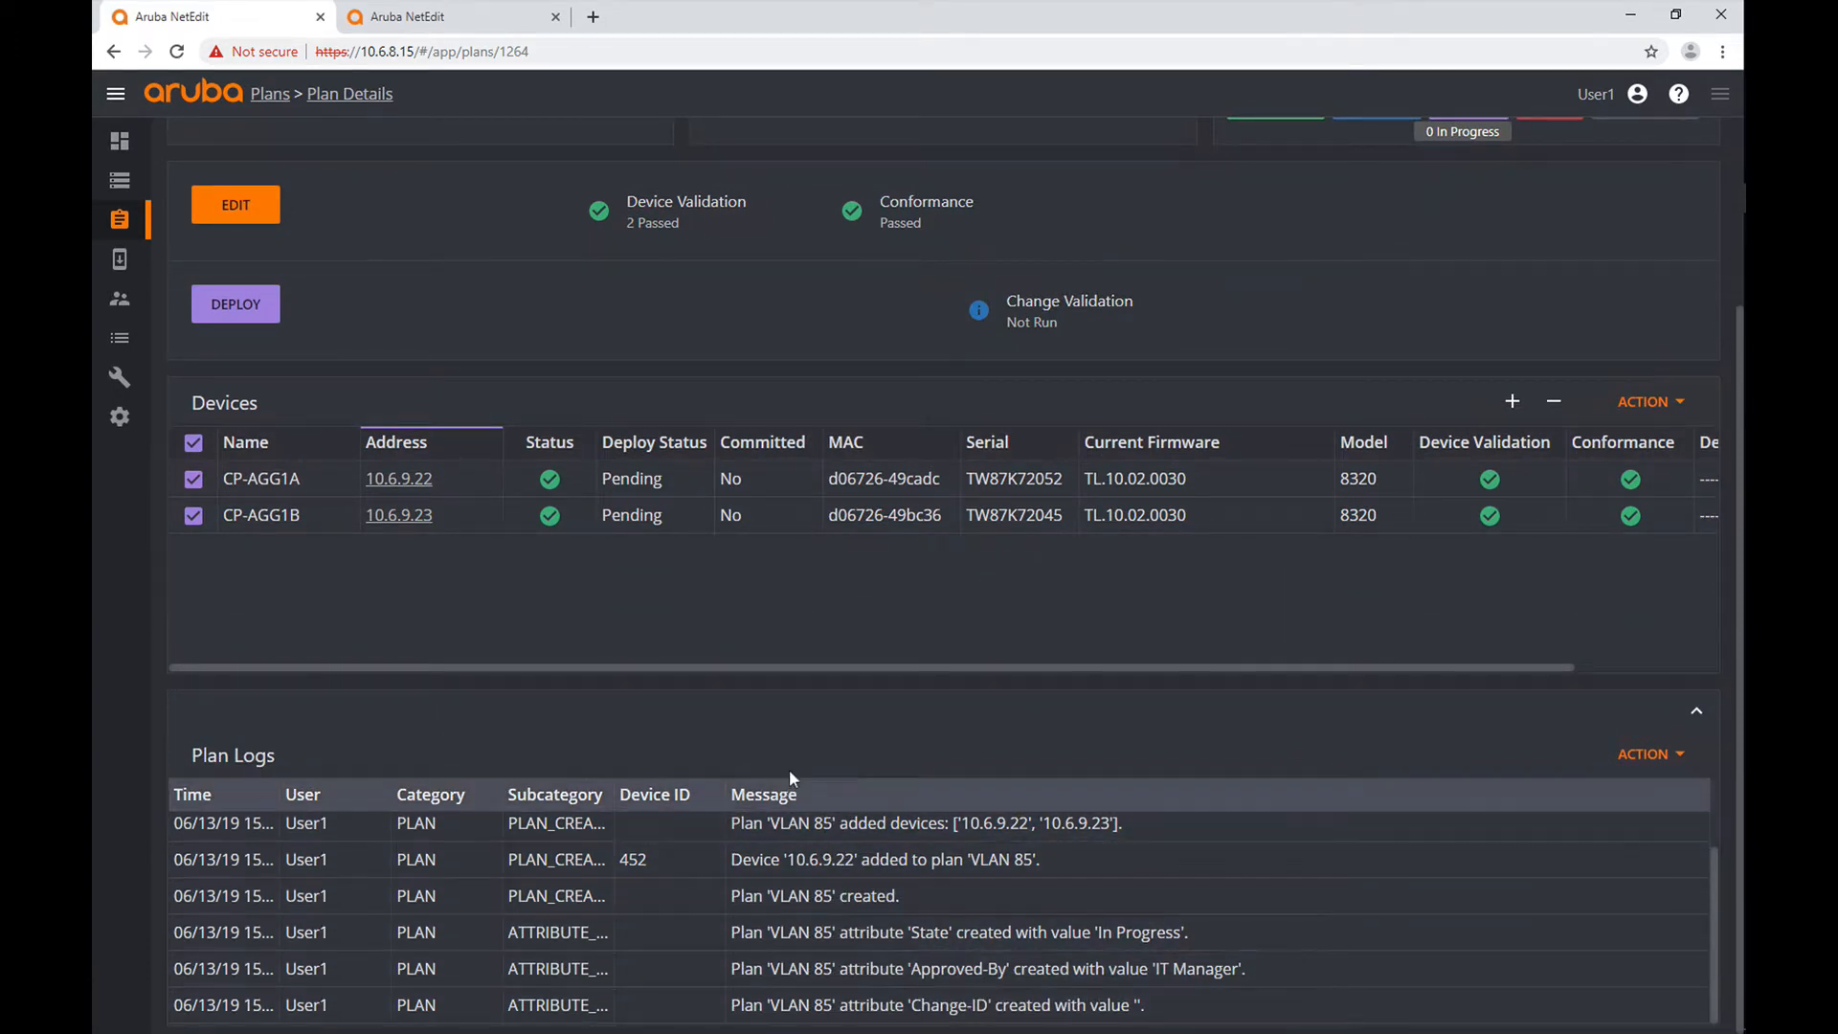
pyautogui.scroll(3, 791, 737)
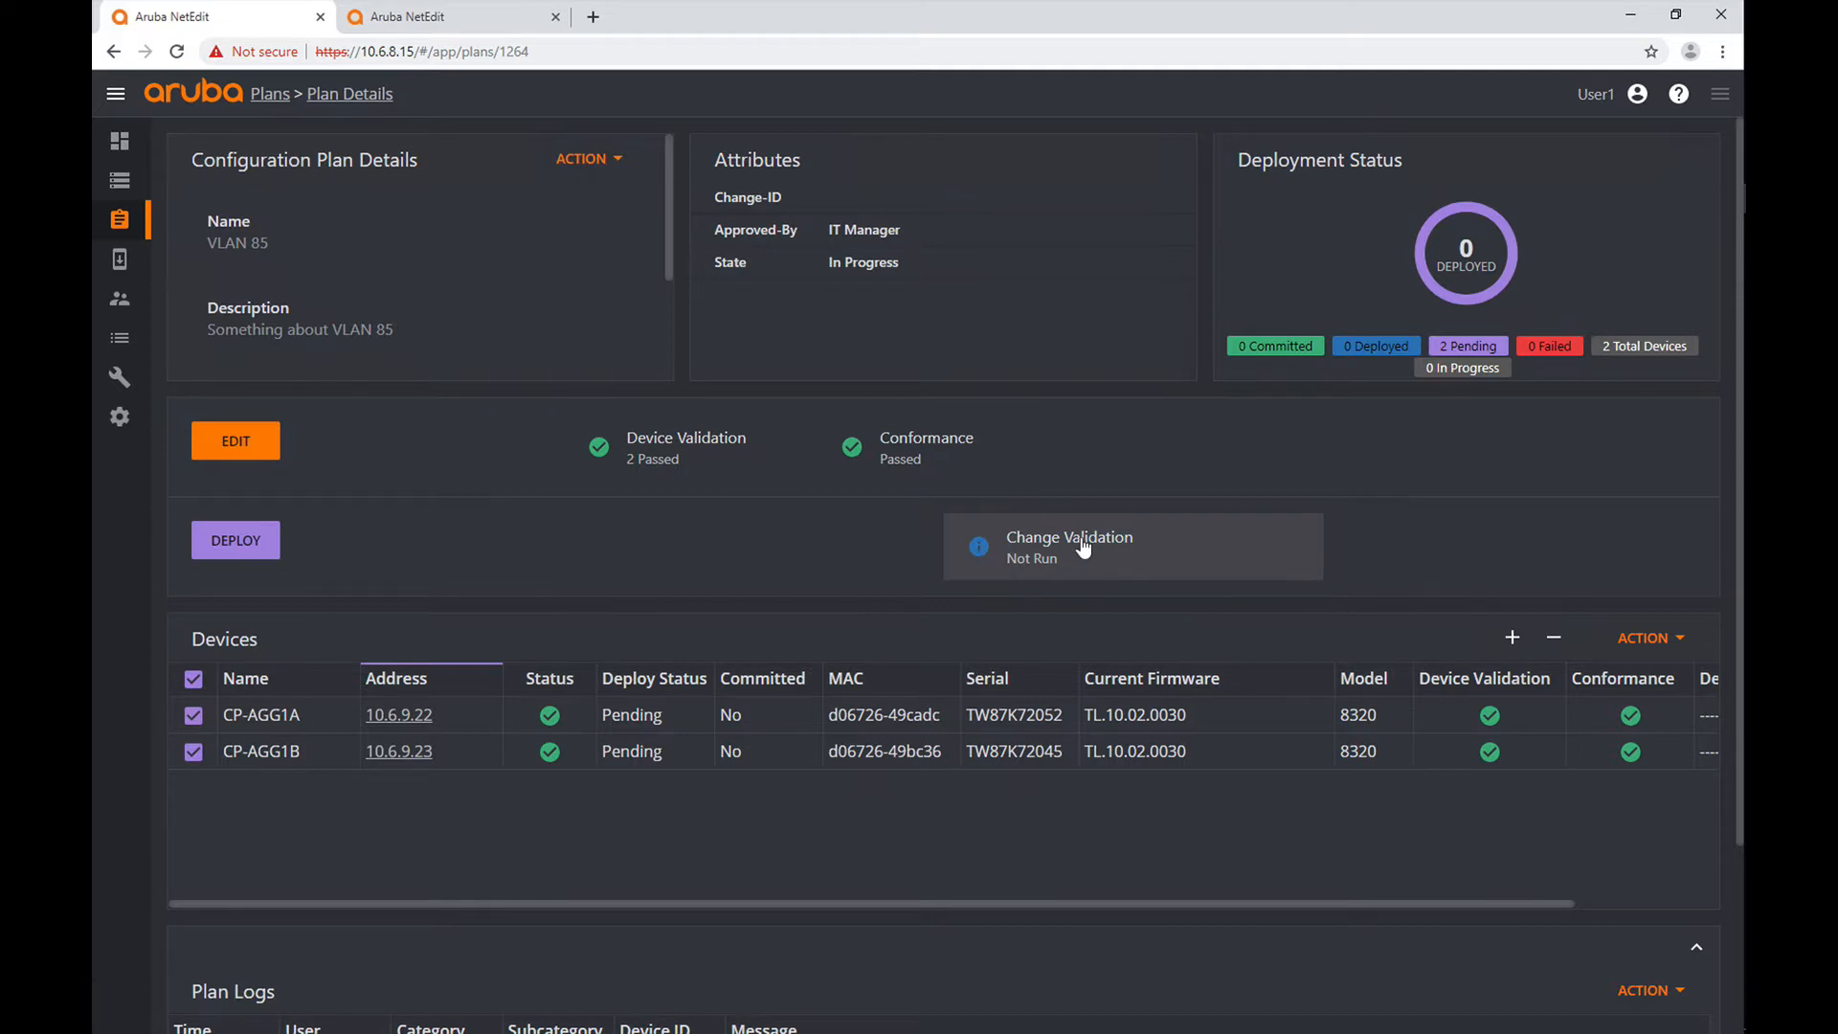
pyautogui.click(213, 539)
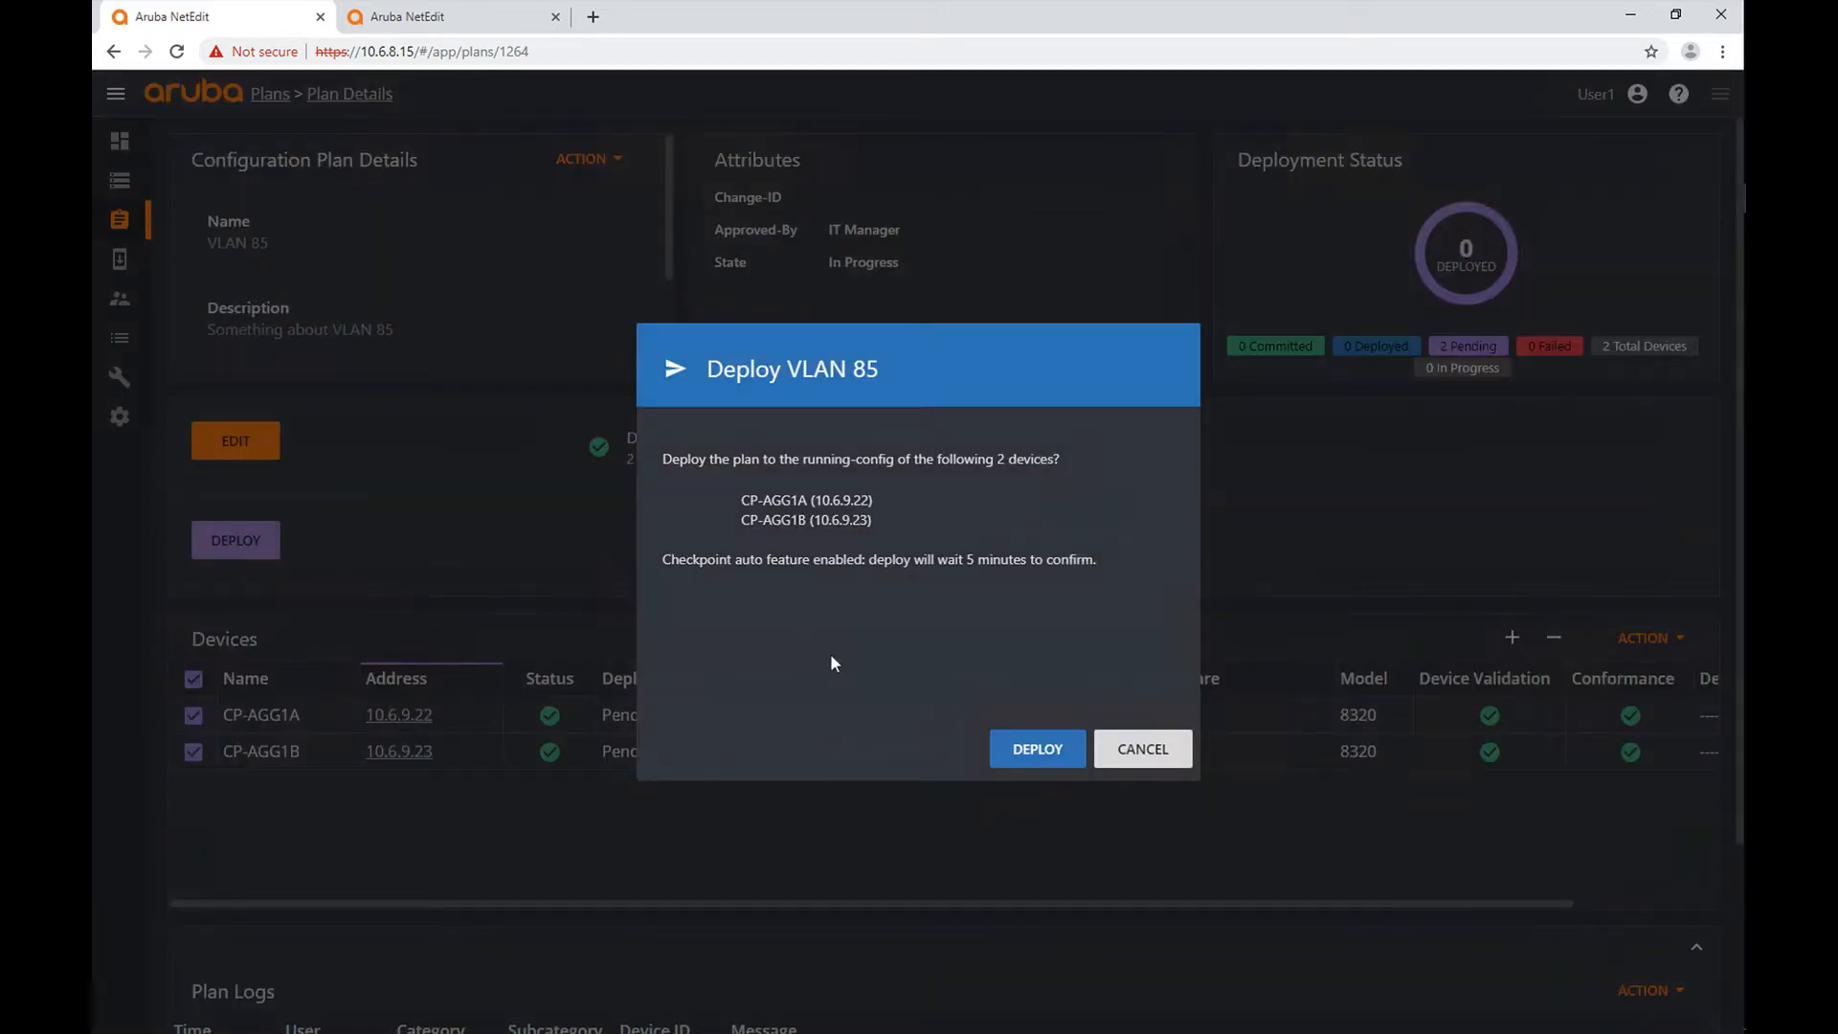
pyautogui.click(1038, 751)
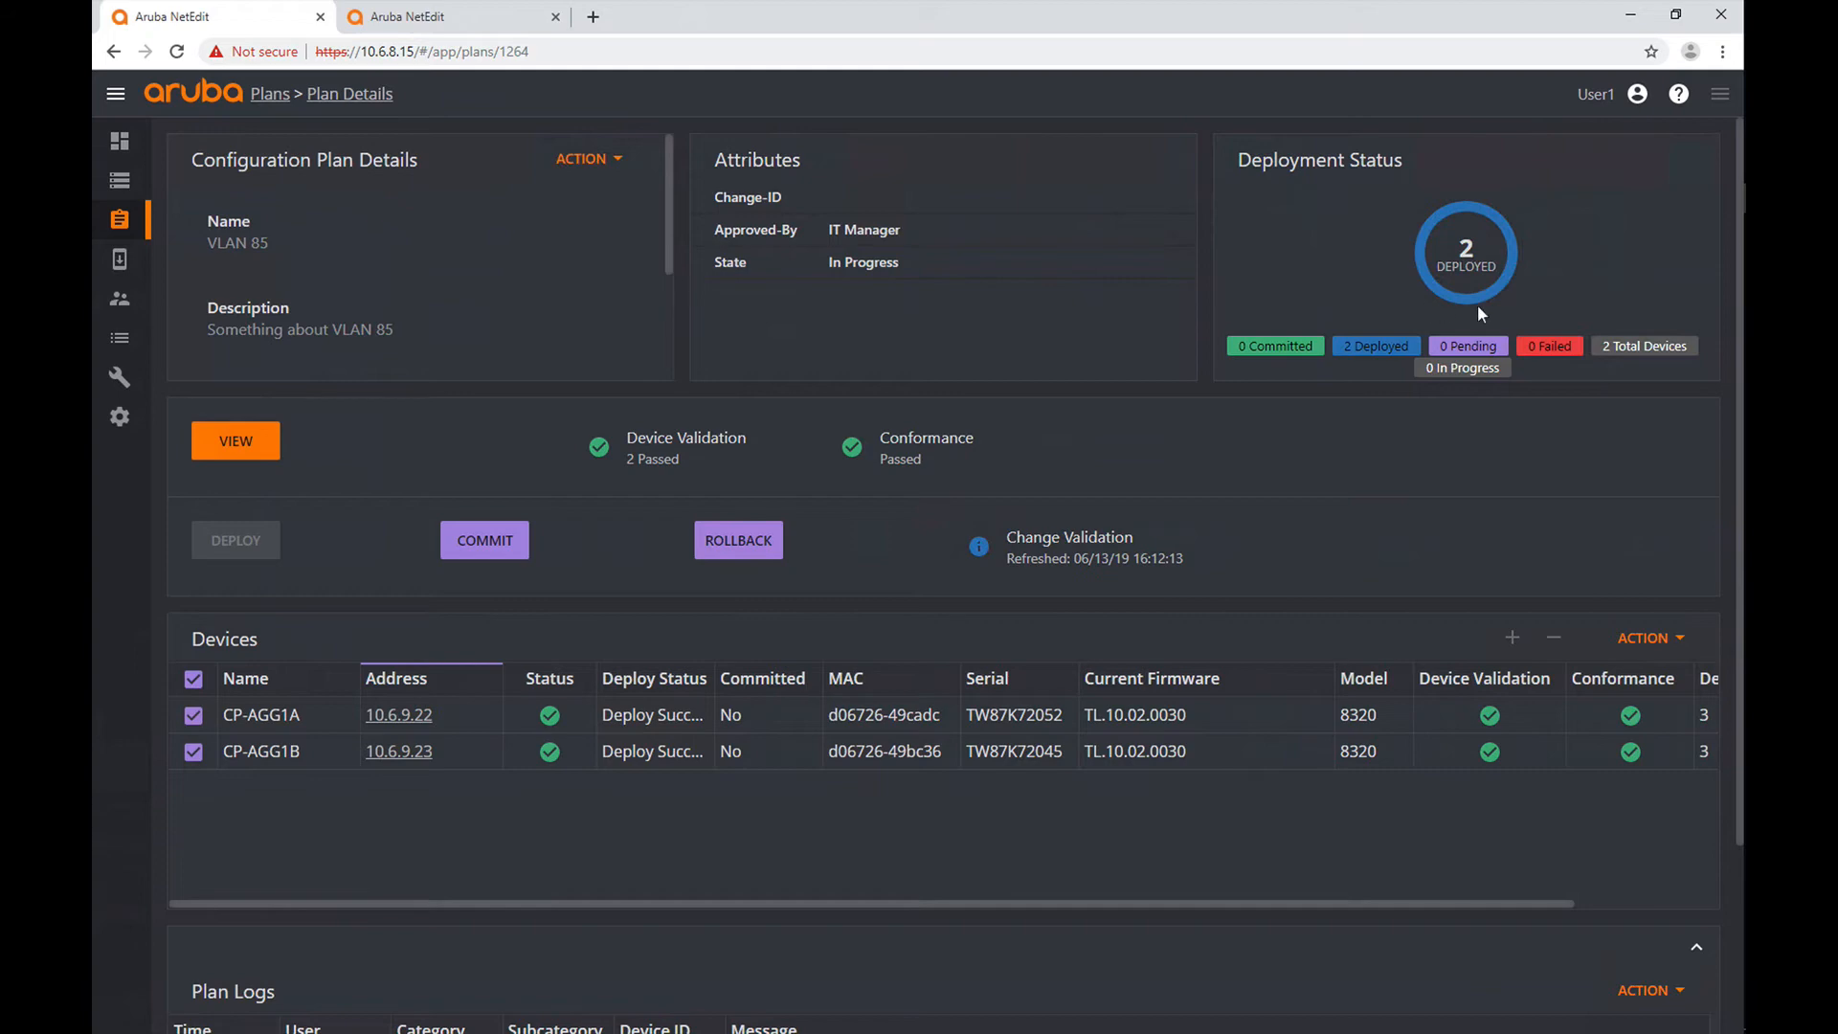
pyautogui.moveTo(1497, 265)
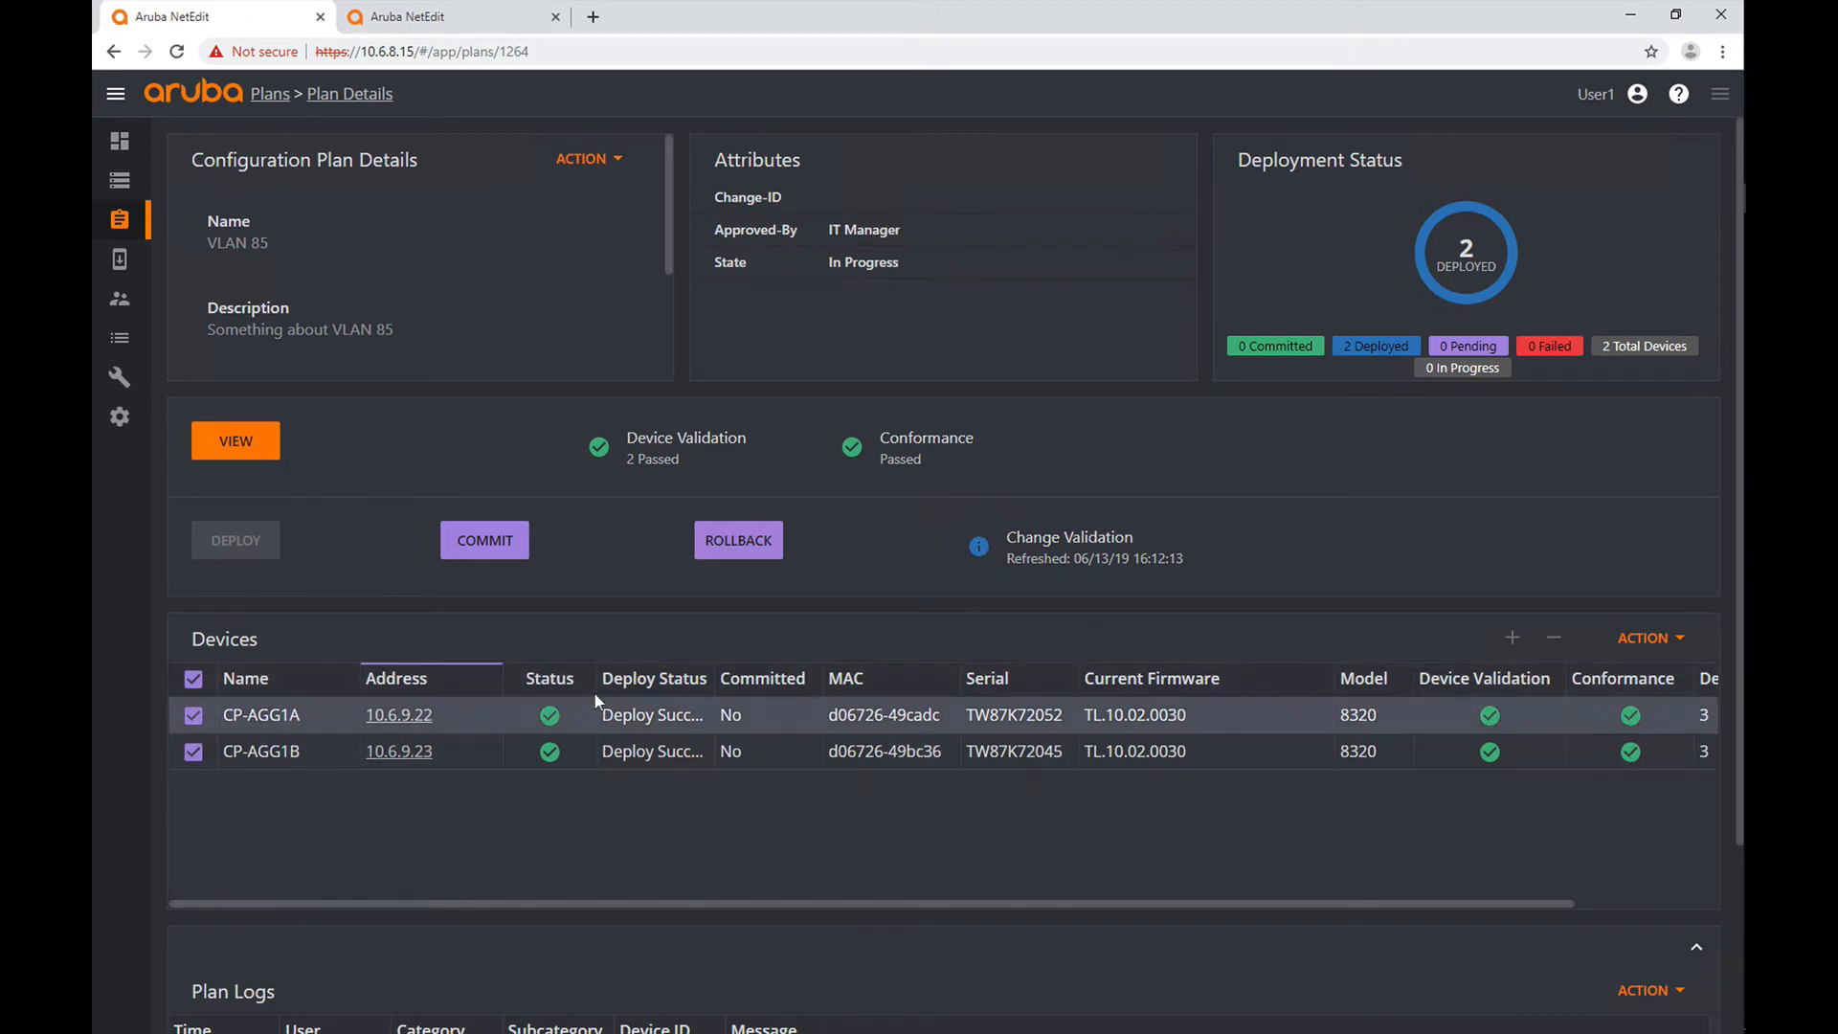
pyautogui.doubleClick(716, 679)
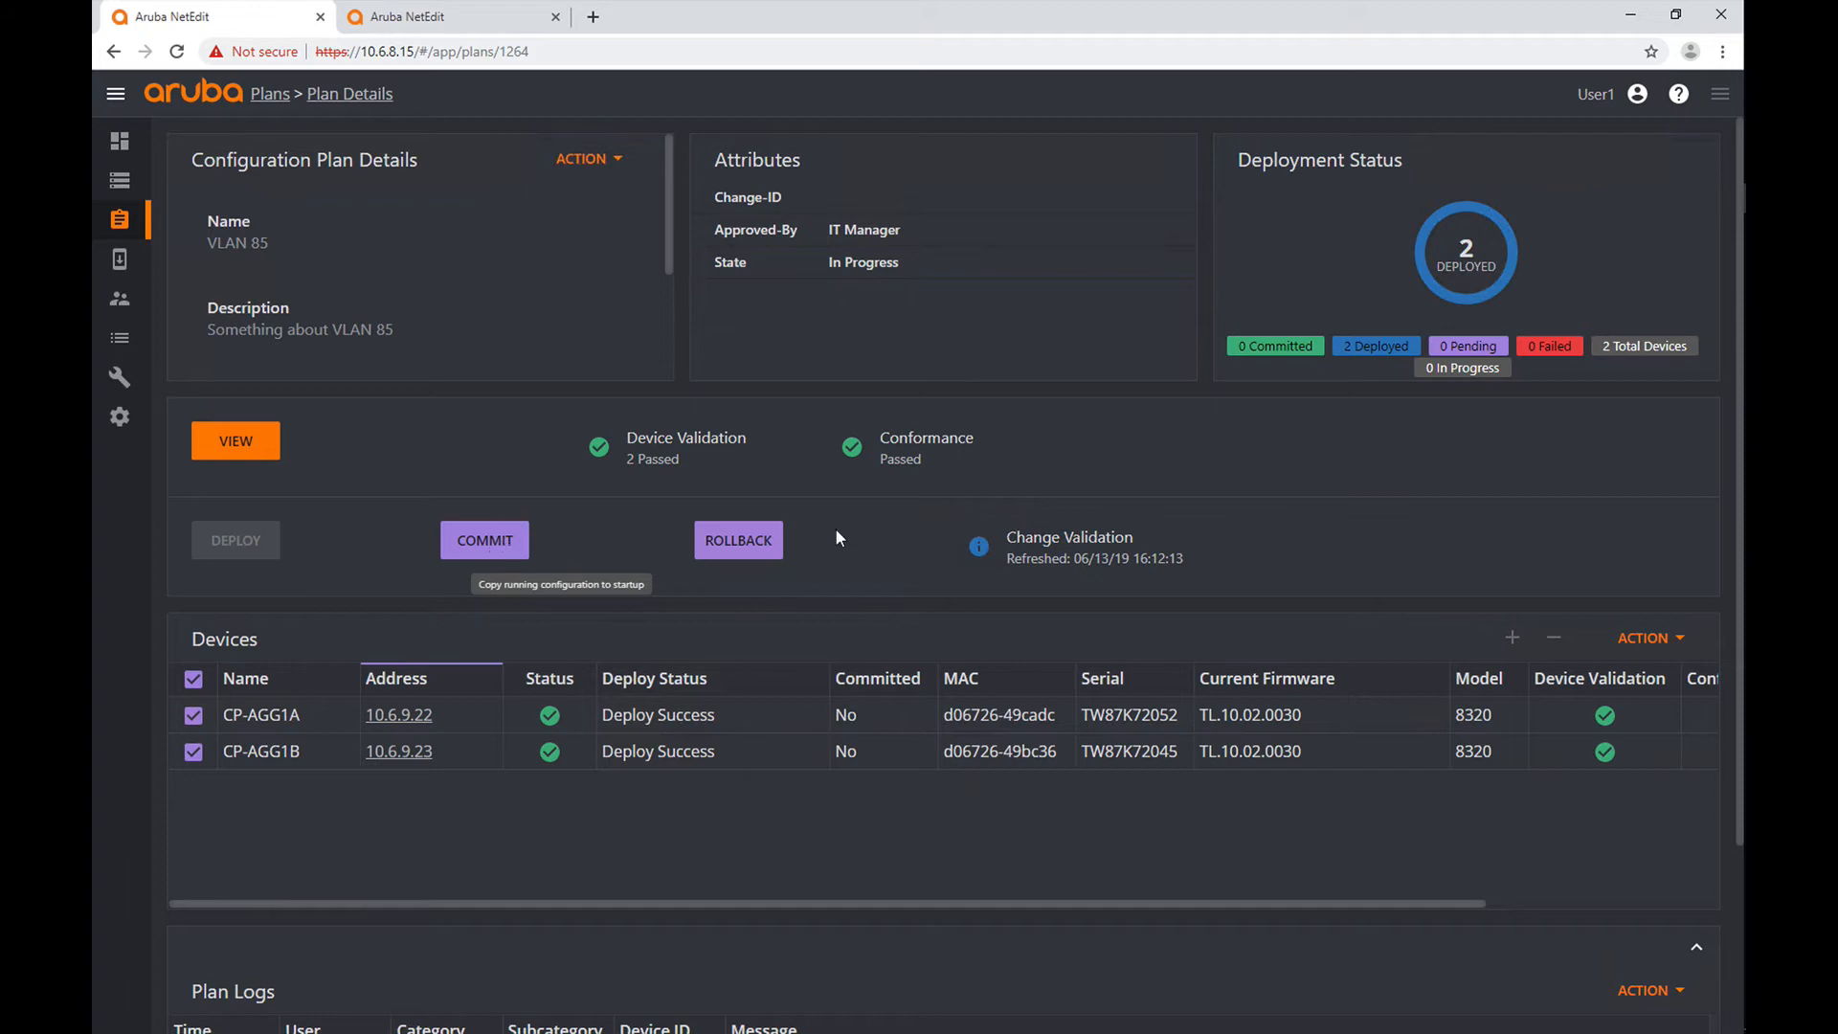
# - Examine the before-and-after show interface brief output for CP-AGG1A in the change validation results, down to the VLAN and LAG interfaces, and close the results
pyautogui.click(1097, 544)
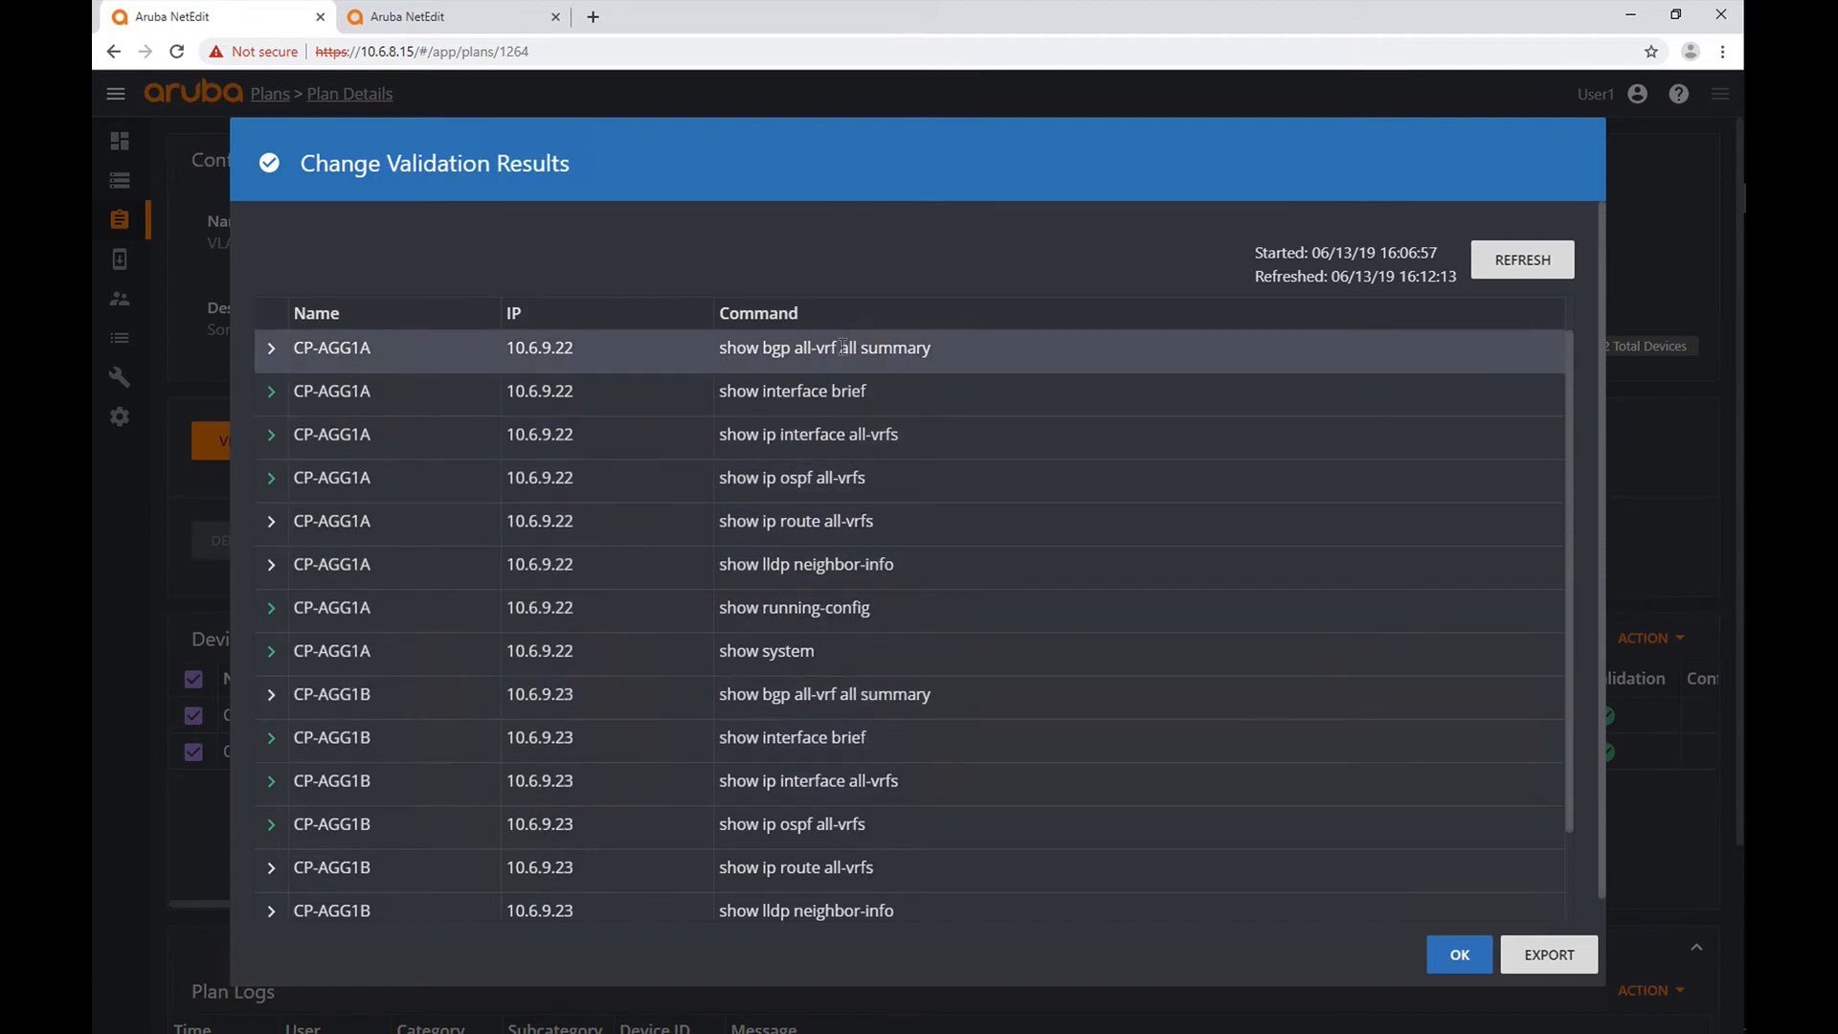
pyautogui.click(269, 394)
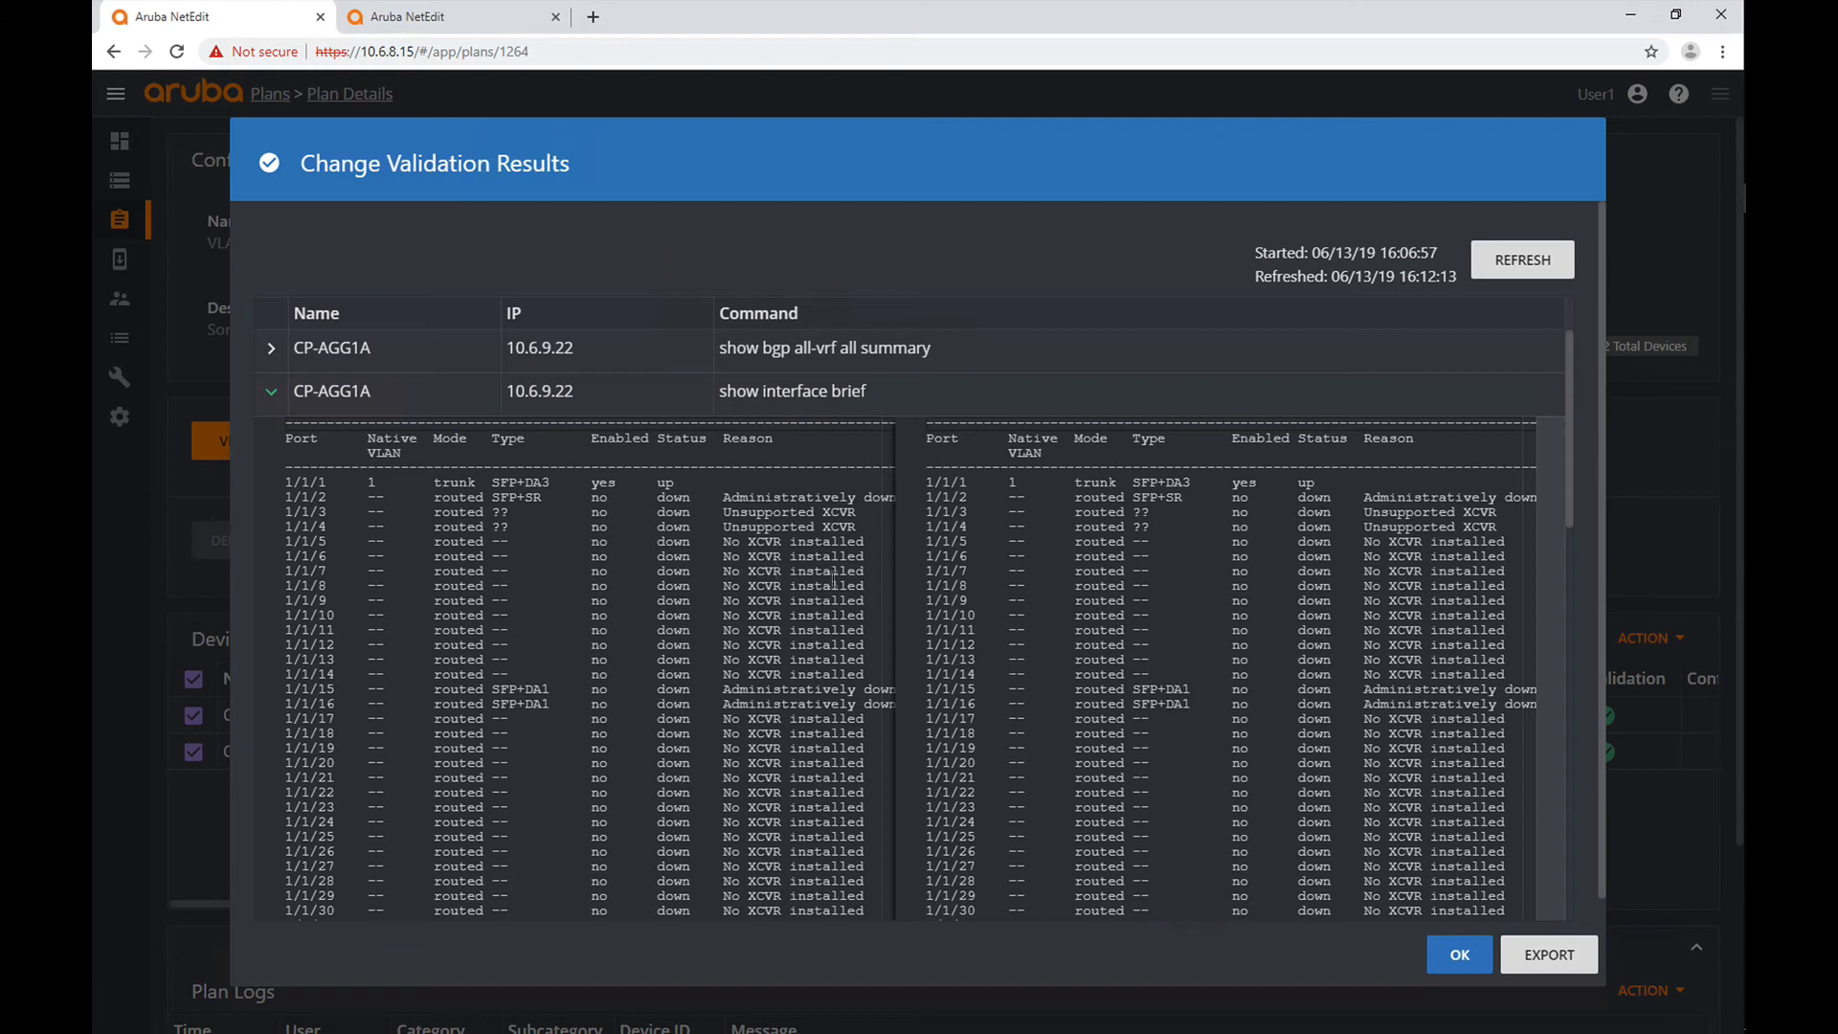
pyautogui.scroll(-1, 962, 631)
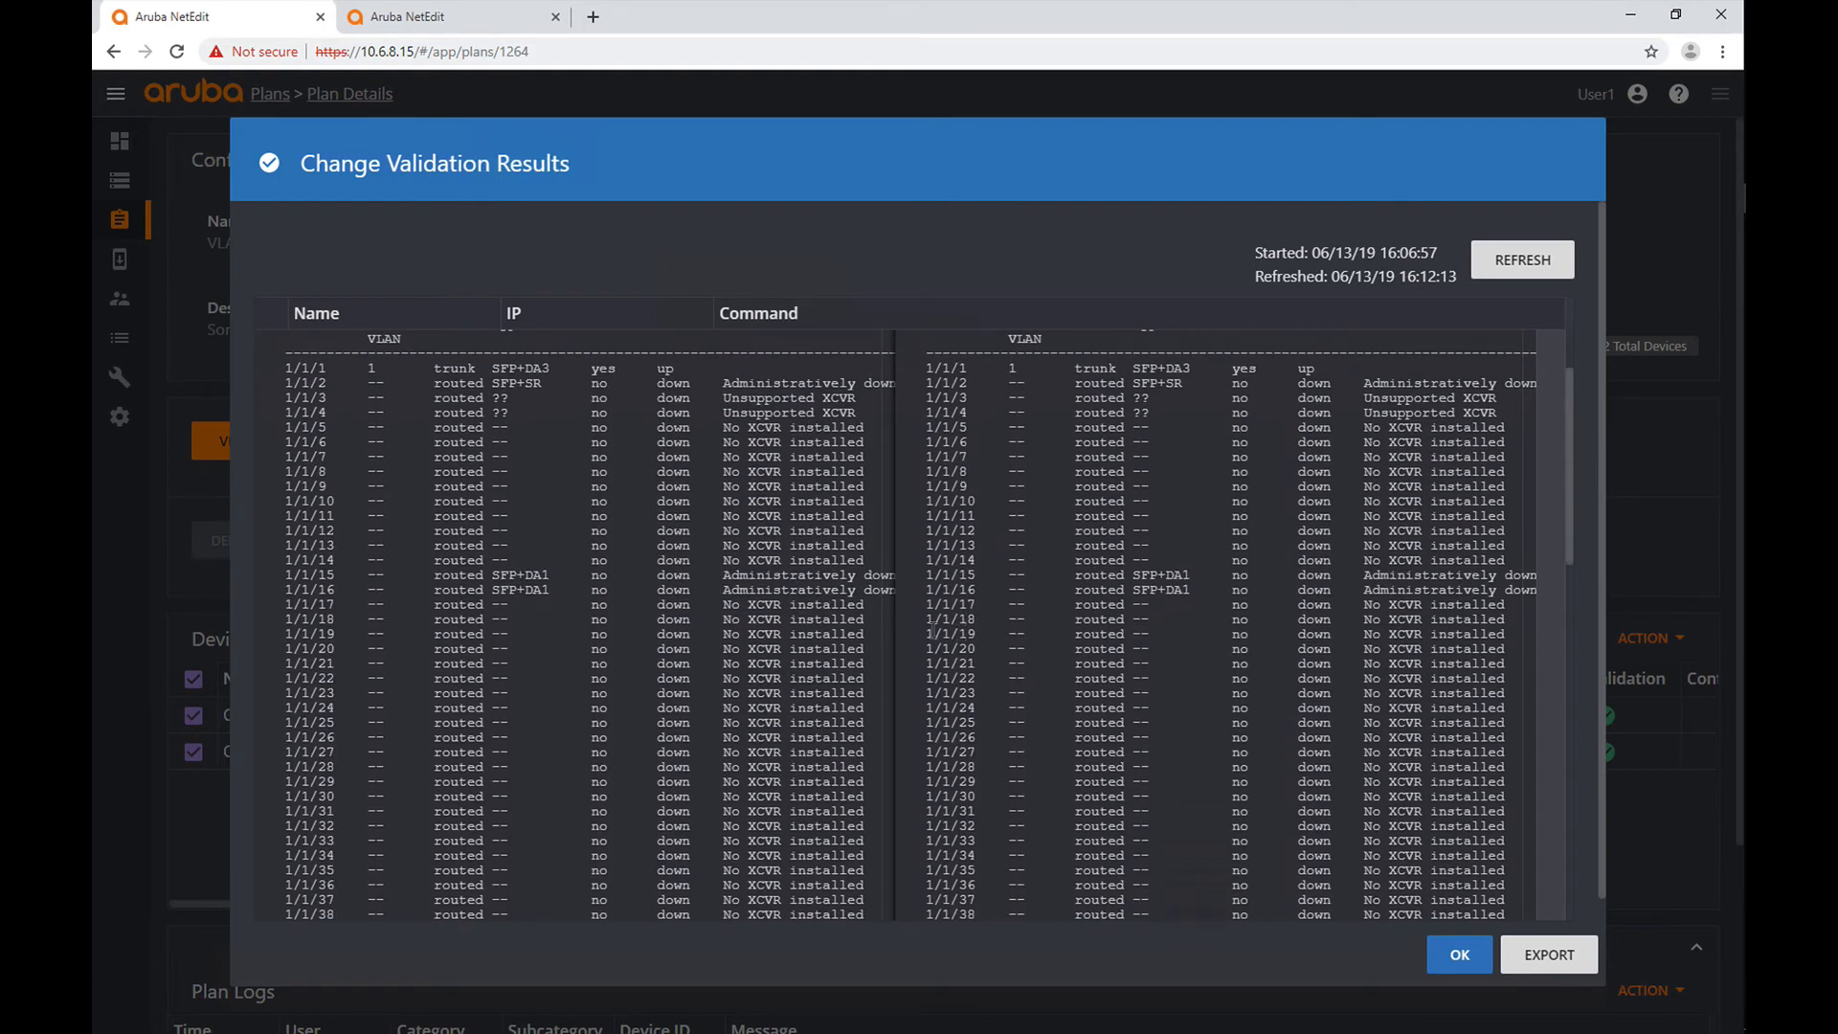
pyautogui.scroll(-2, 935, 630)
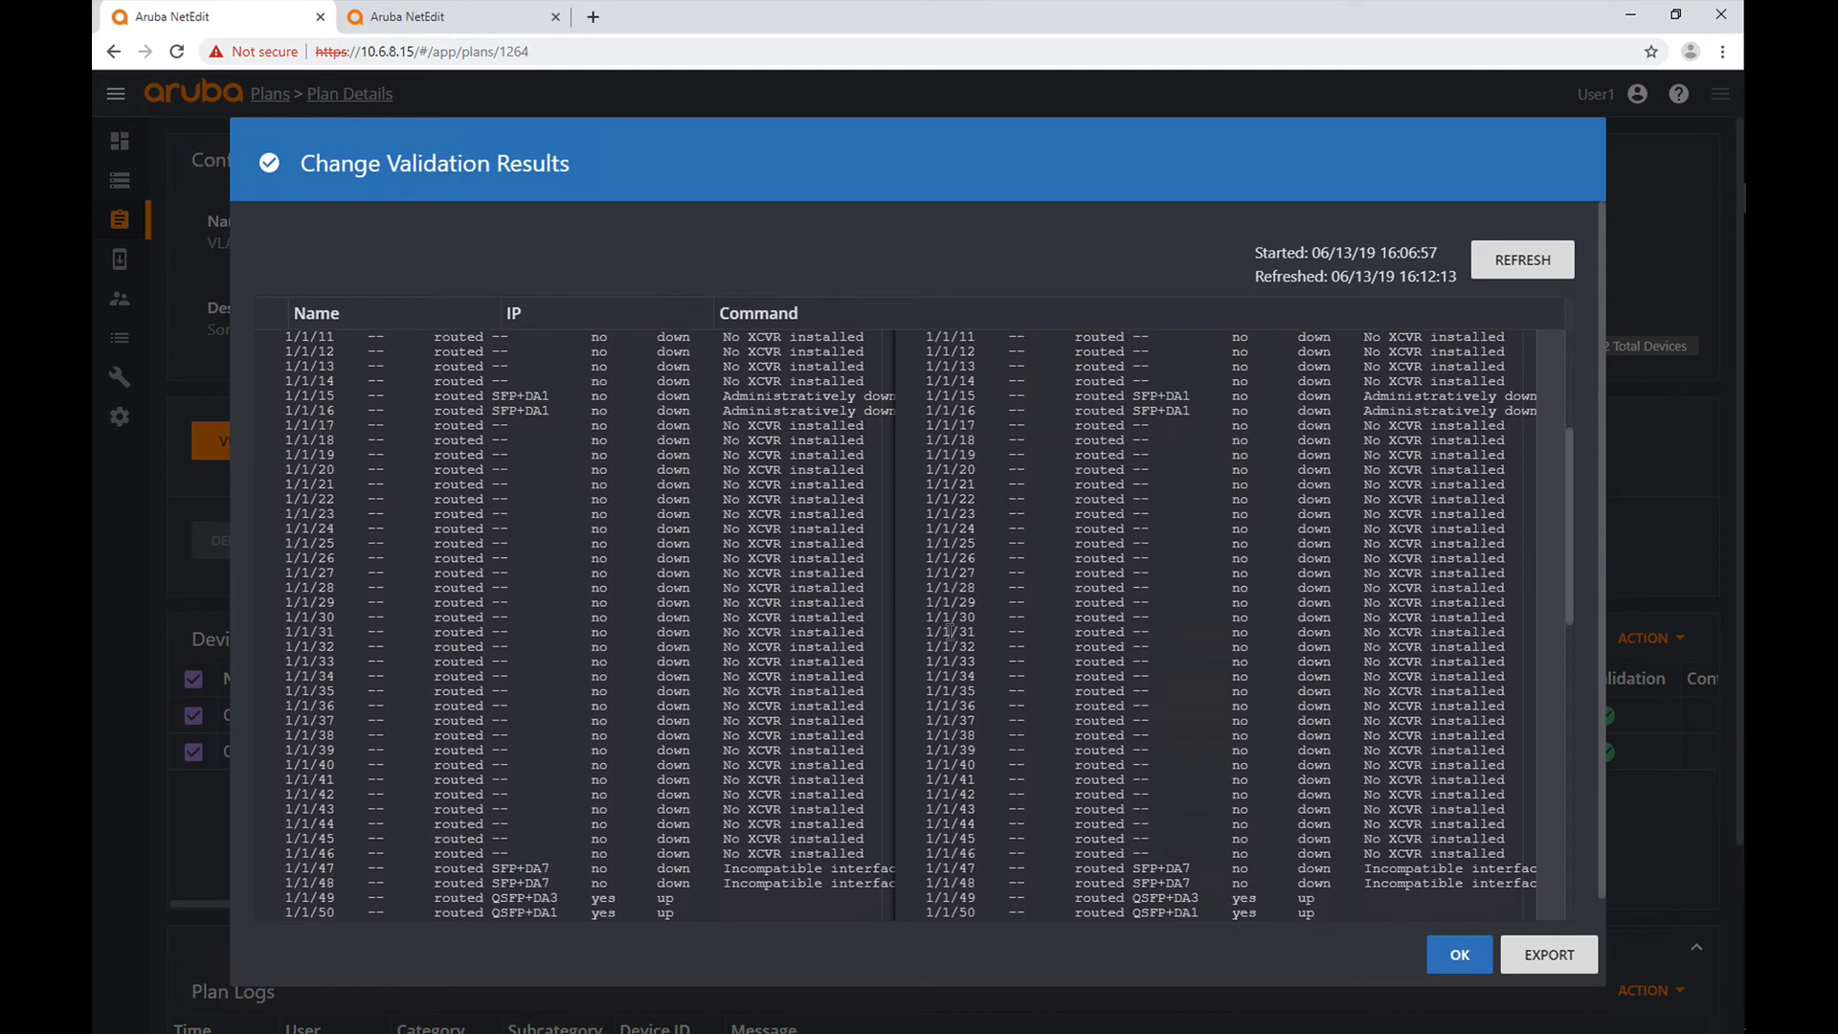
pyautogui.scroll(-2, 948, 632)
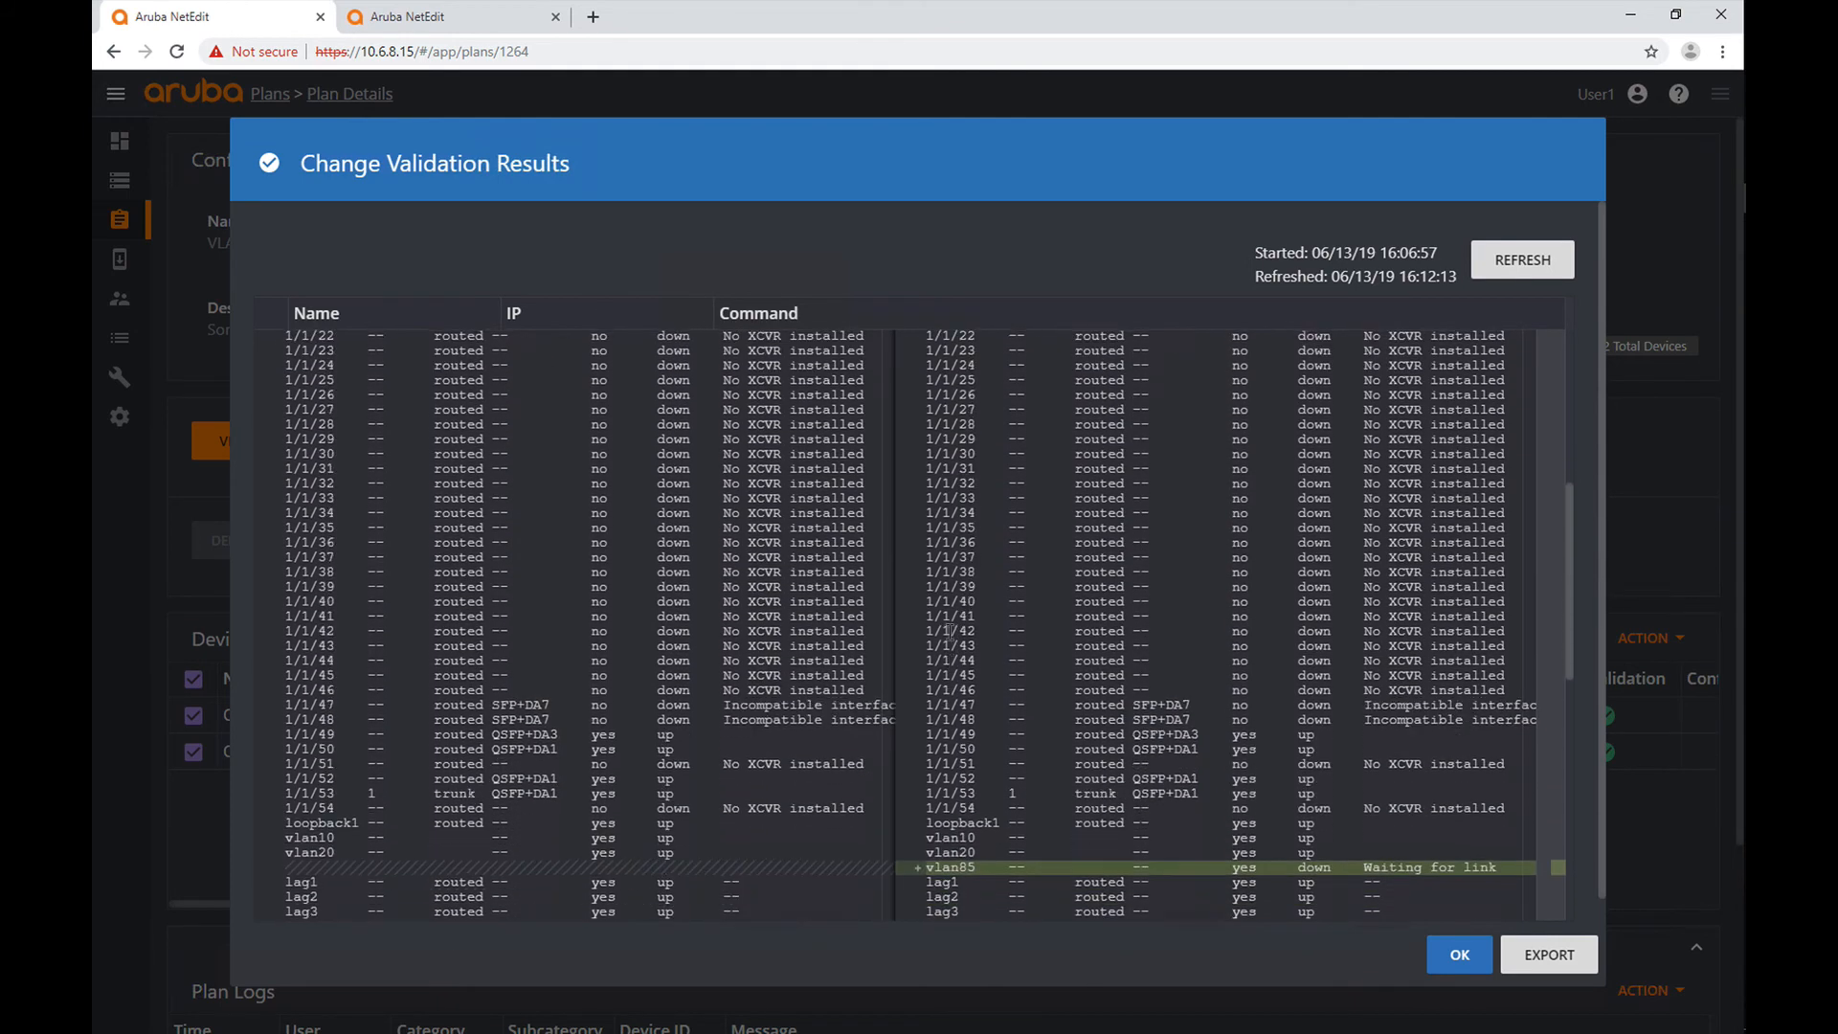
pyautogui.scroll(-2, 947, 632)
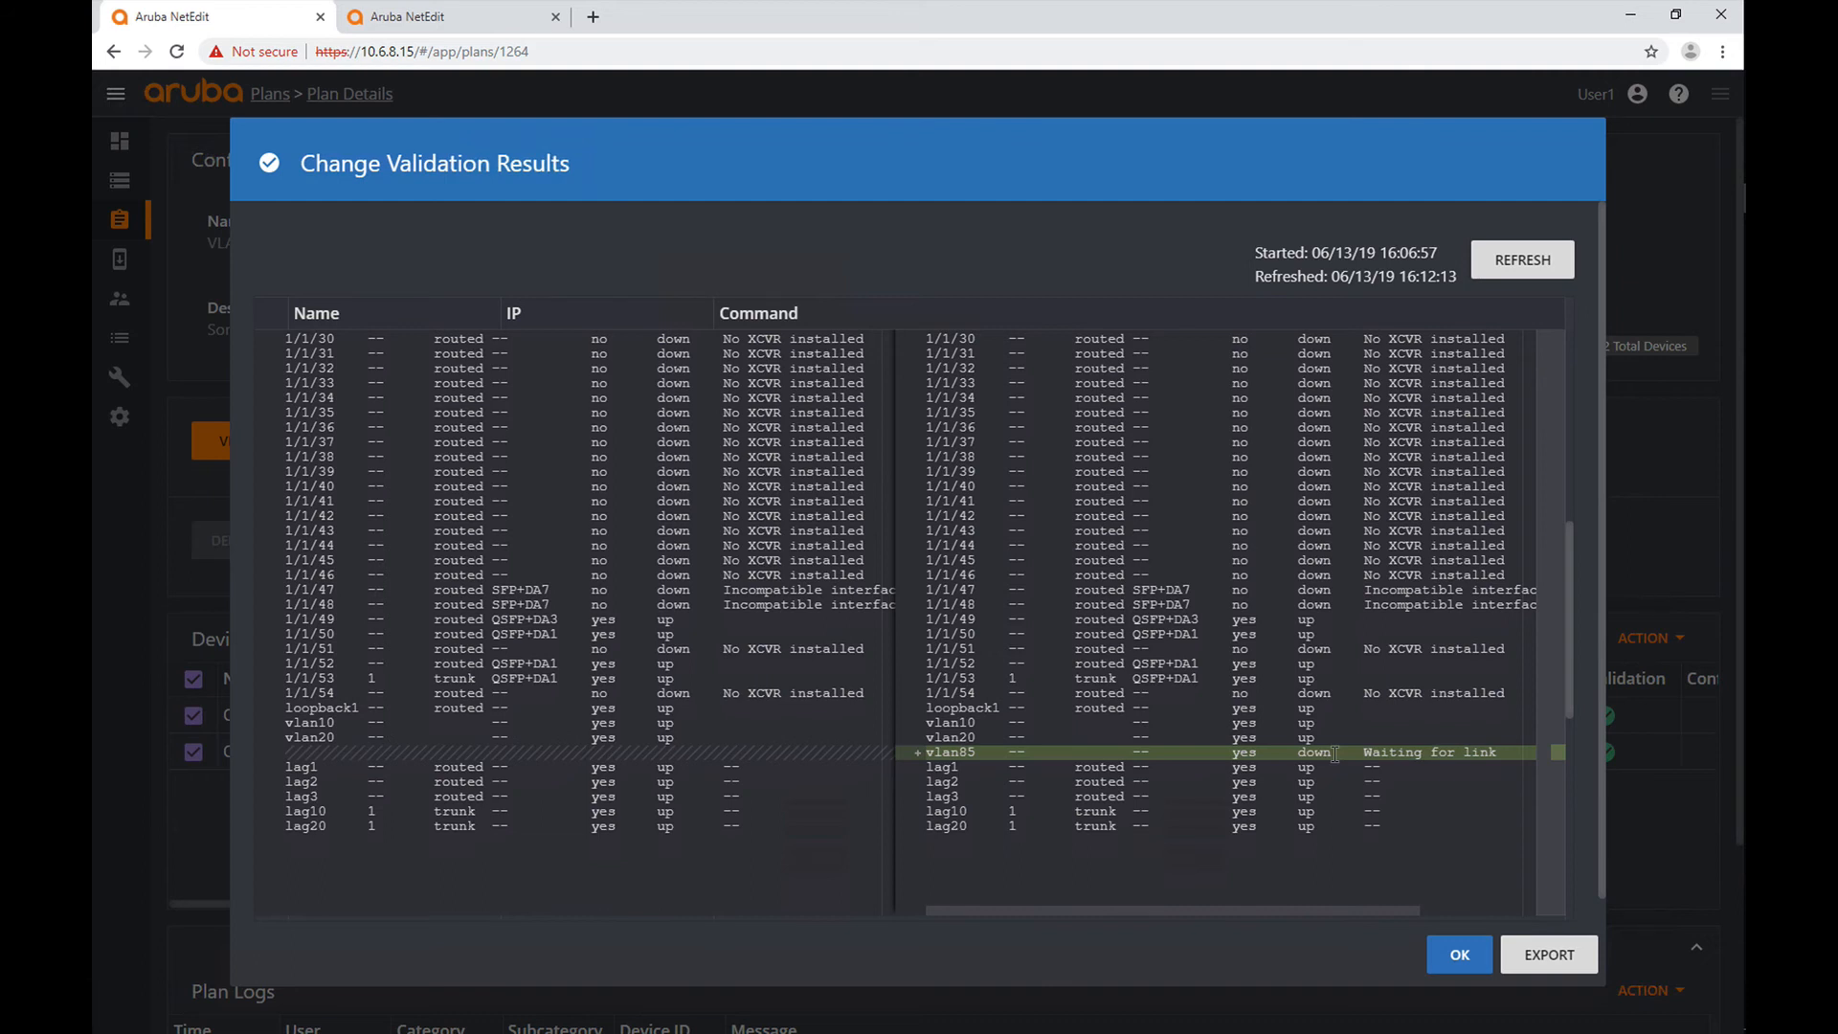
pyautogui.click(1456, 961)
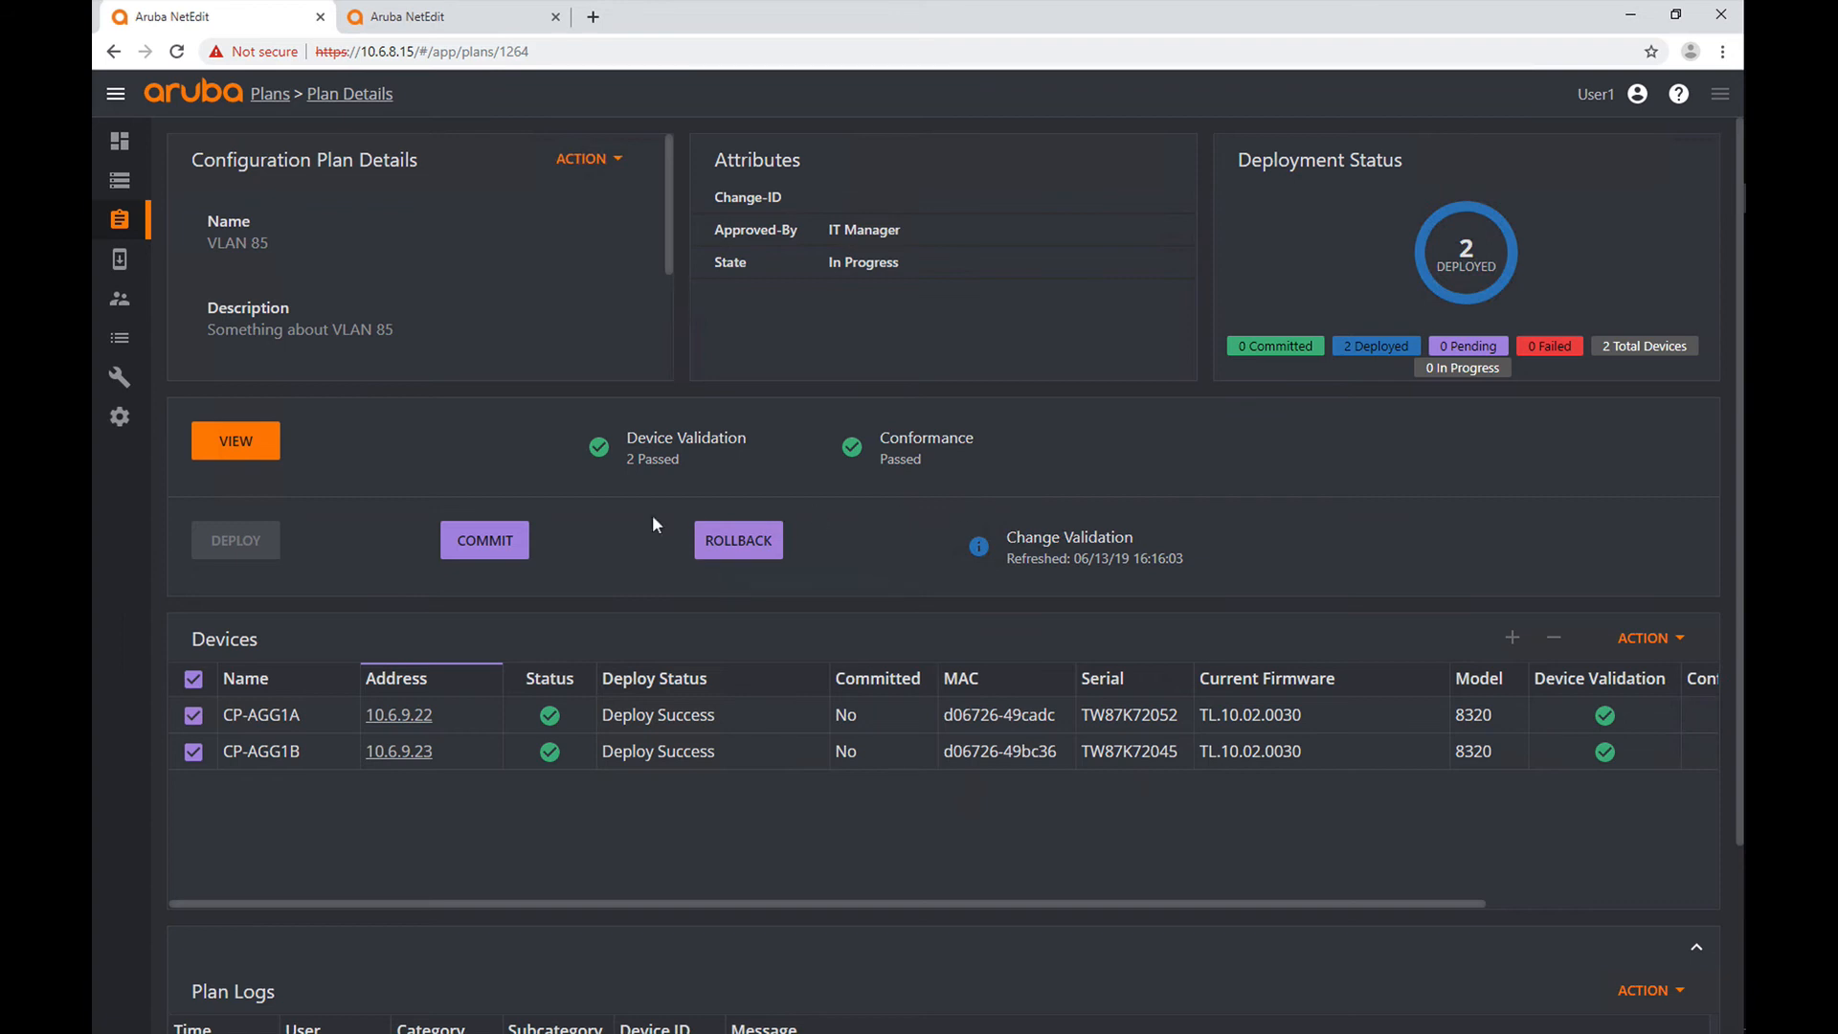
# - Commit the VLAN 85 plan to startup on both devices, and save the plan's State attribute as Complete
pyautogui.click(525, 536)
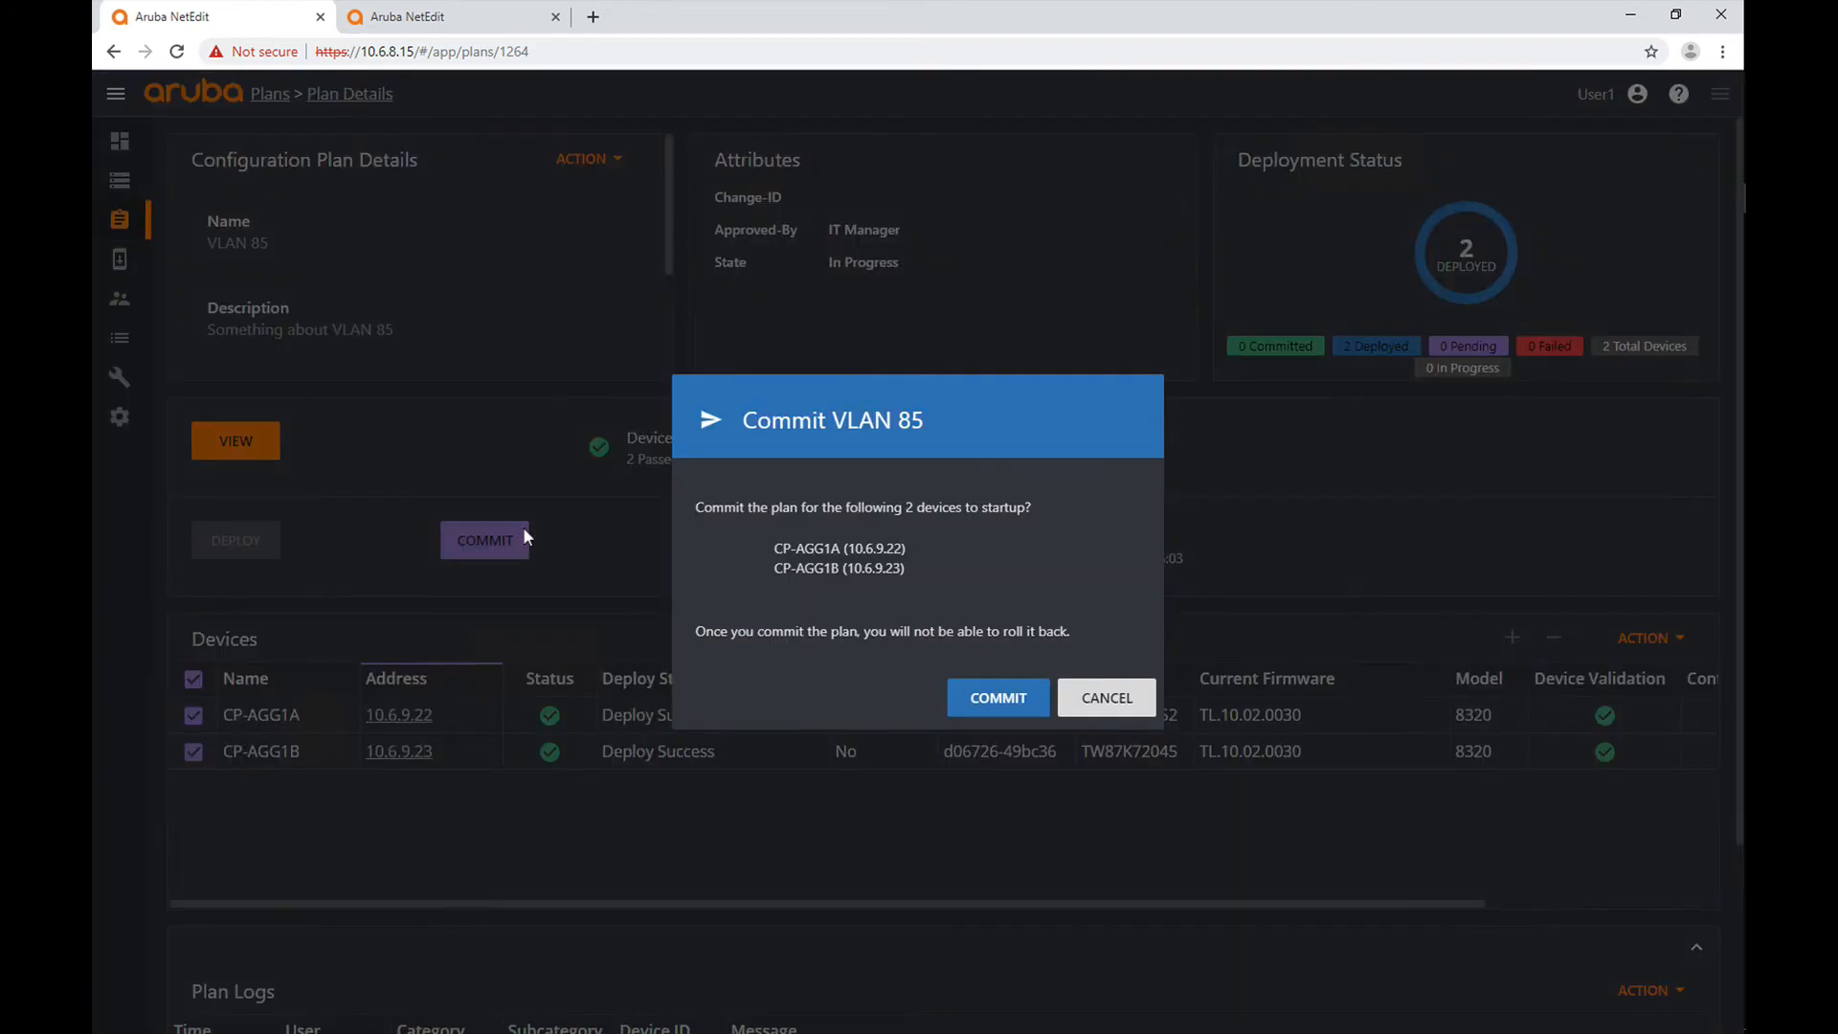
pyautogui.click(980, 702)
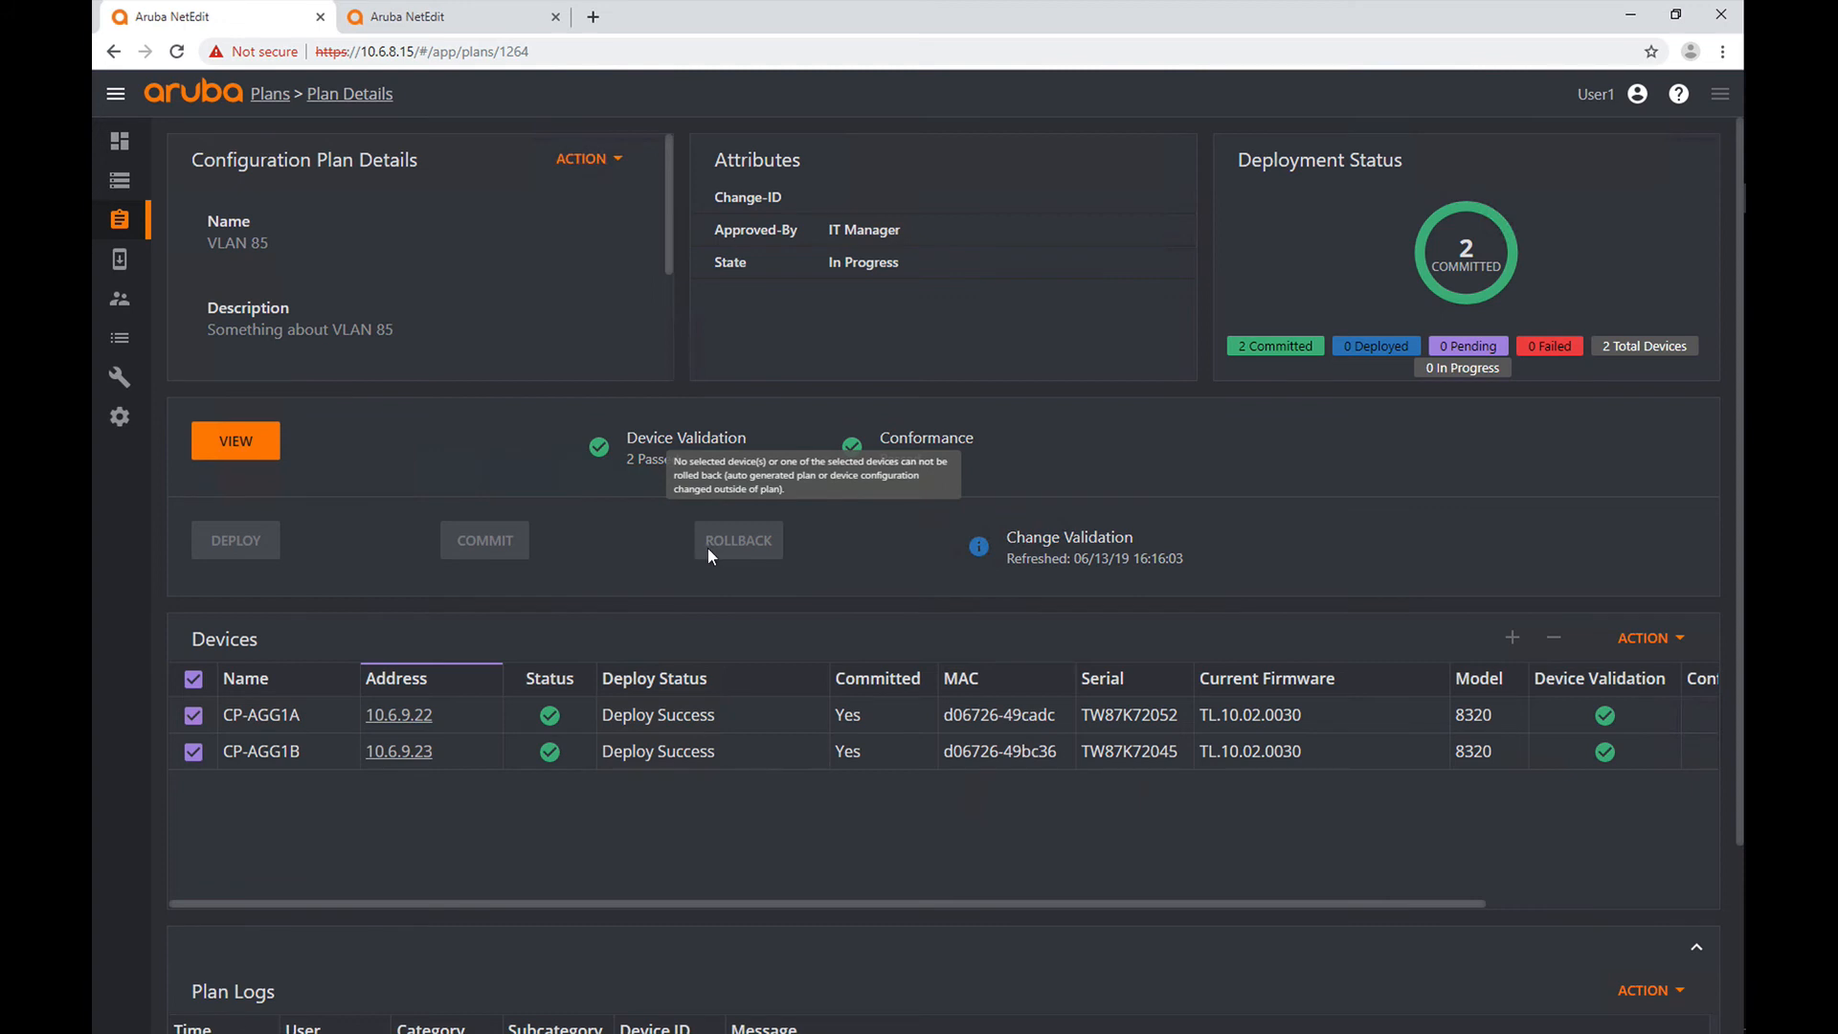
pyautogui.click(611, 163)
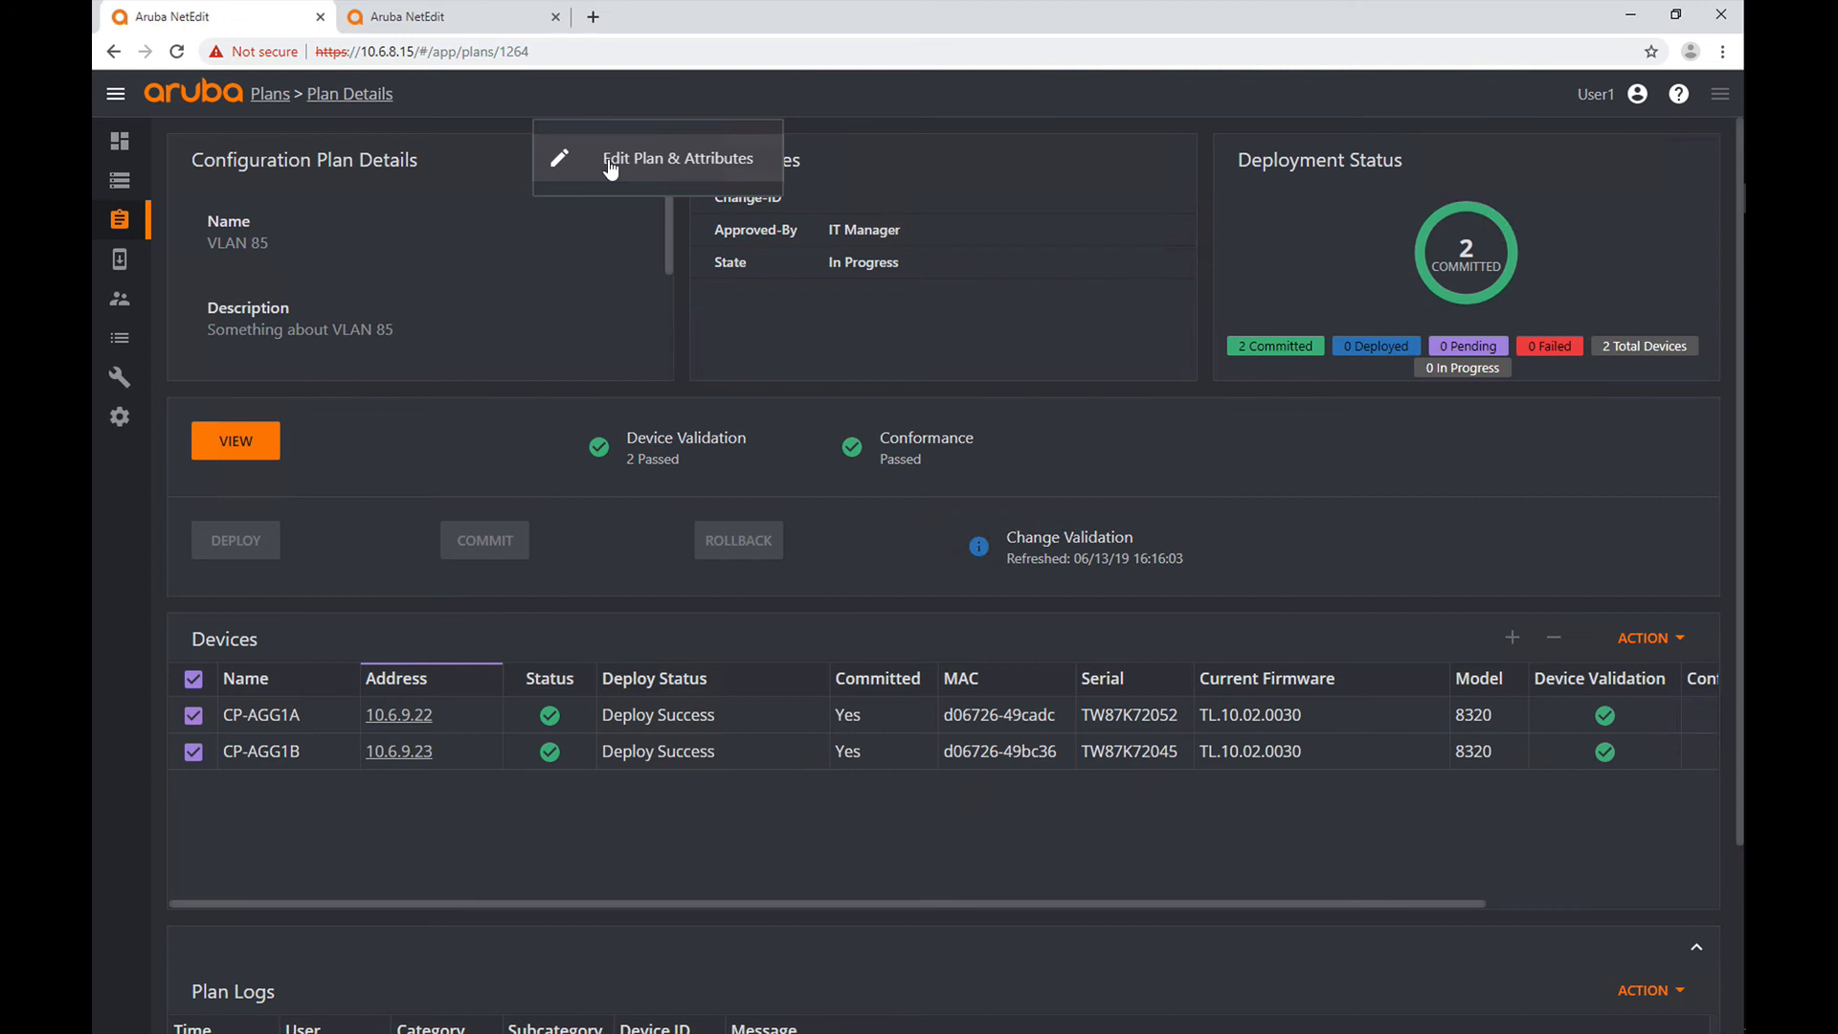
pyautogui.click(609, 163)
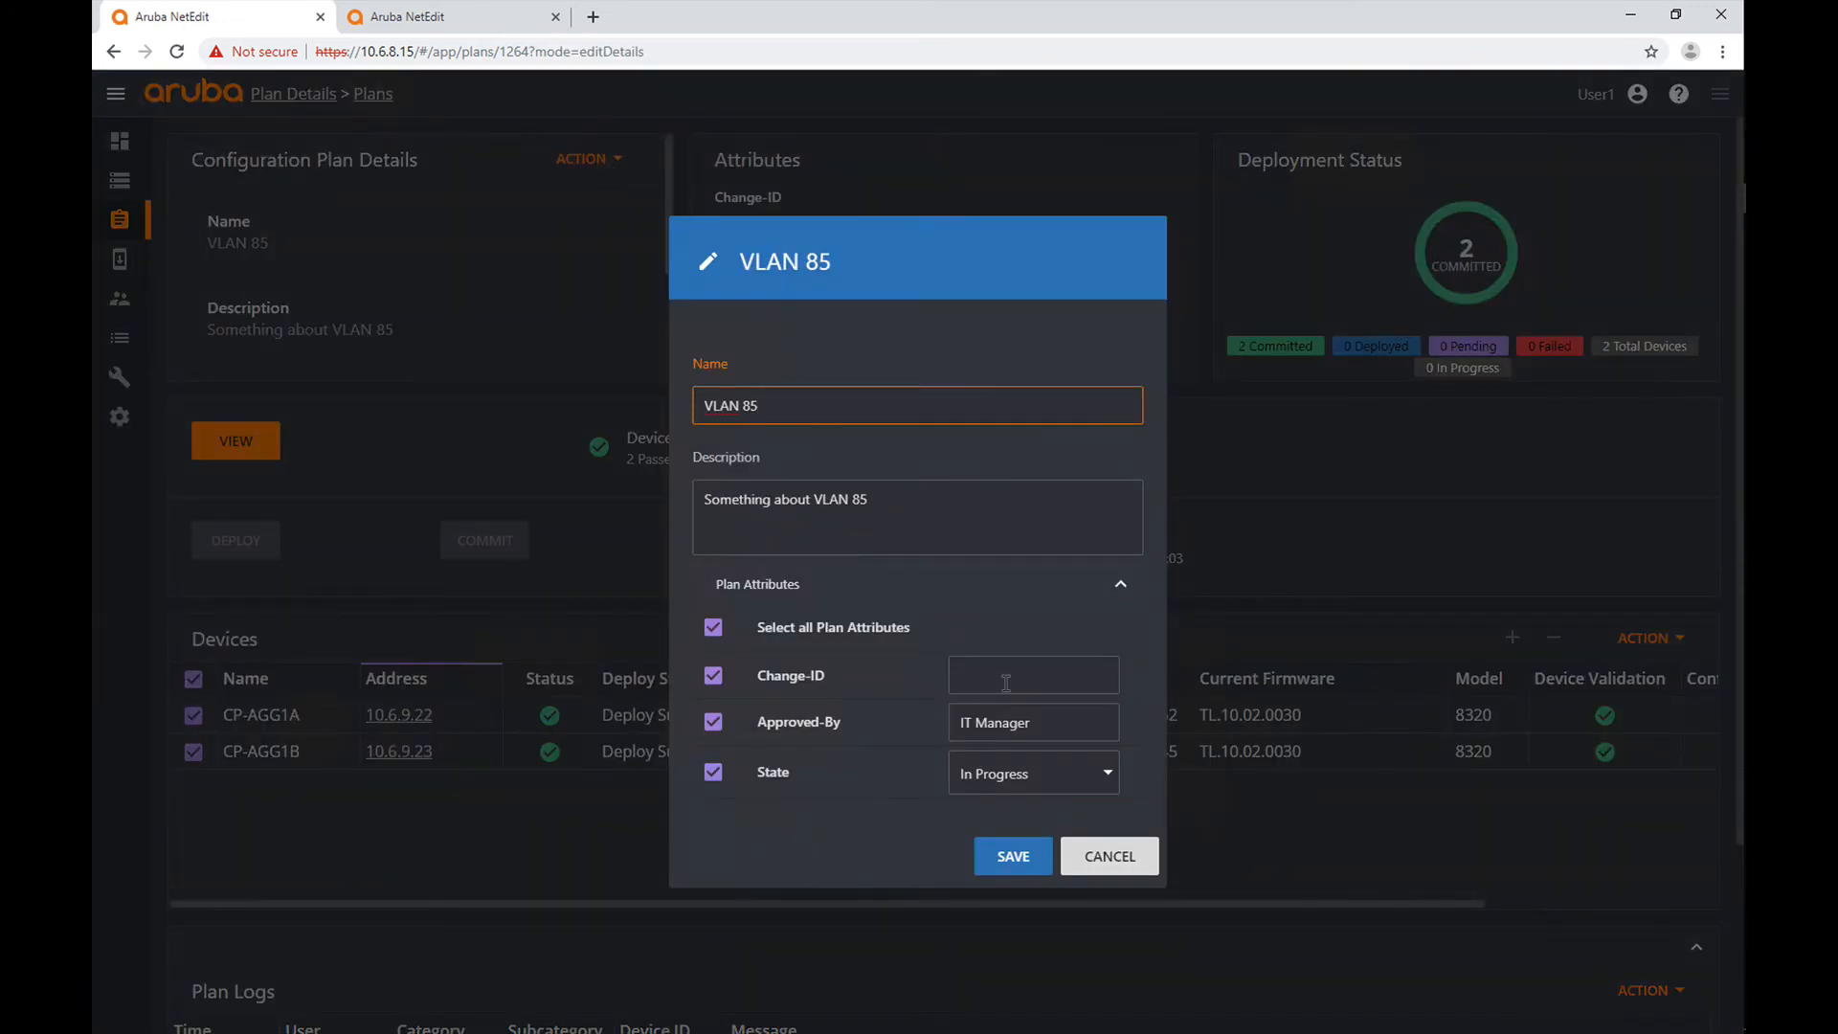
pyautogui.click(1053, 780)
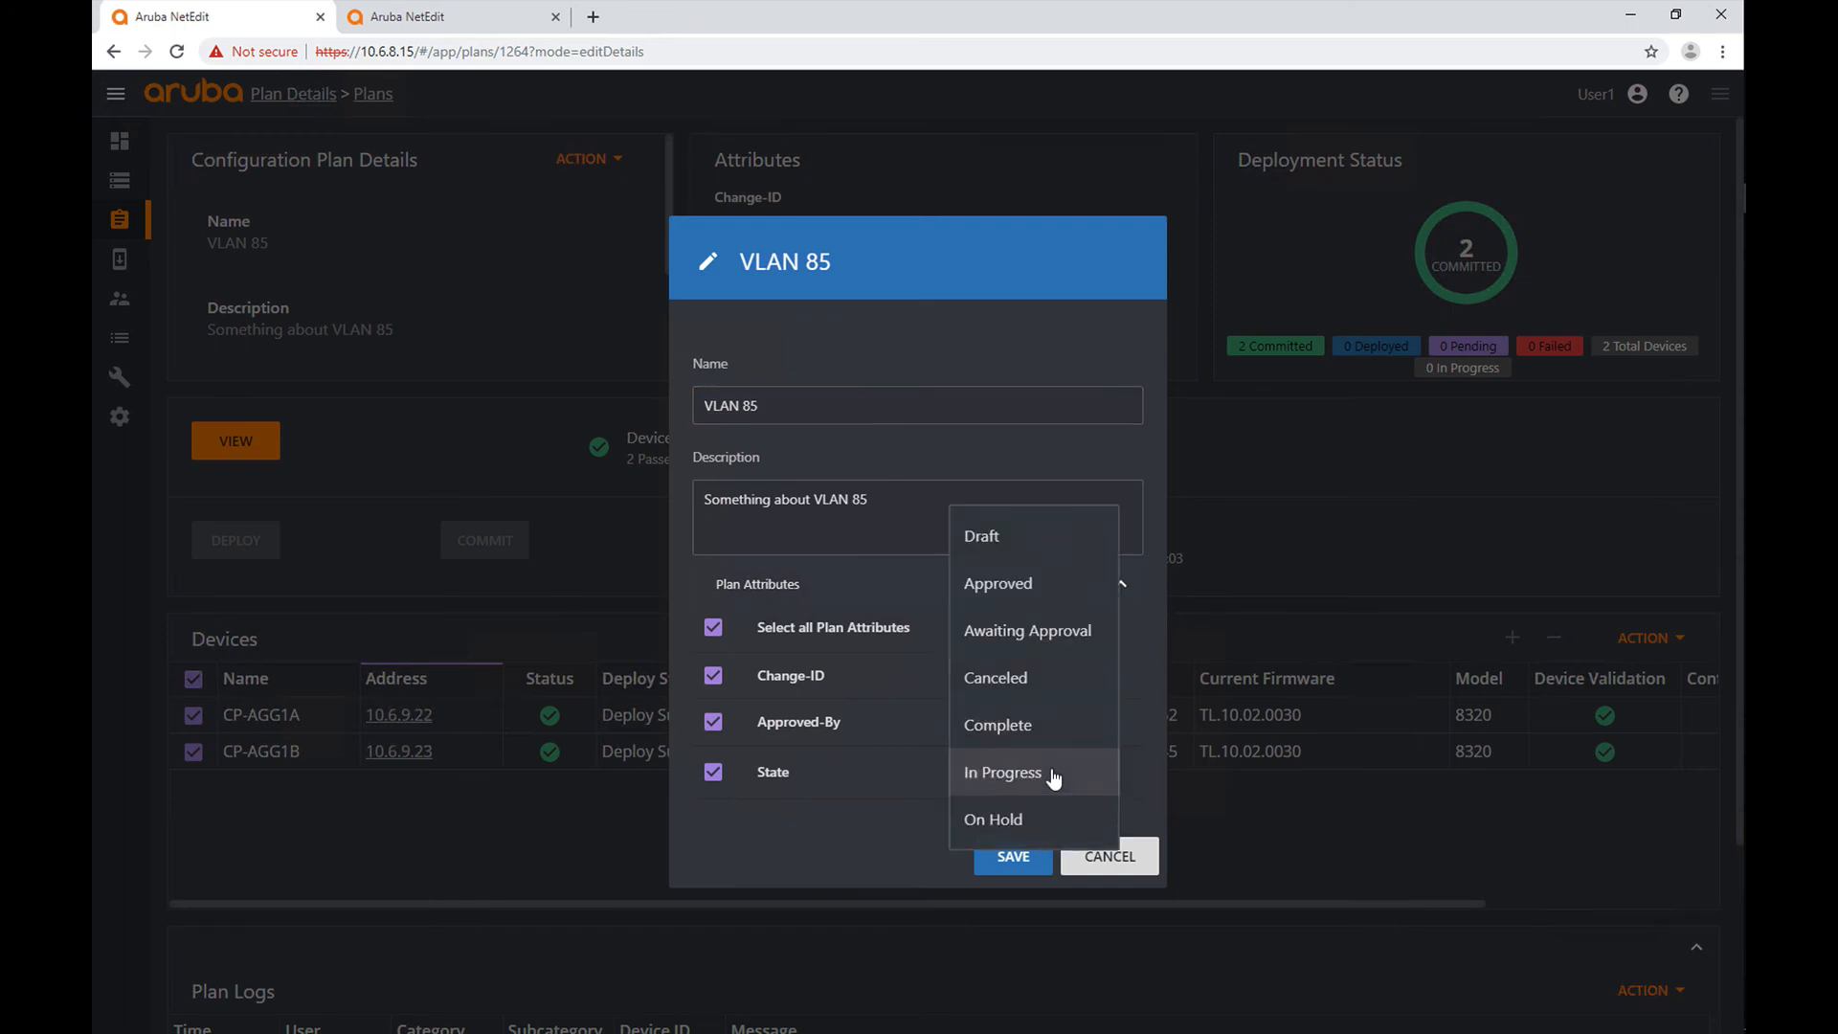
pyautogui.click(1053, 732)
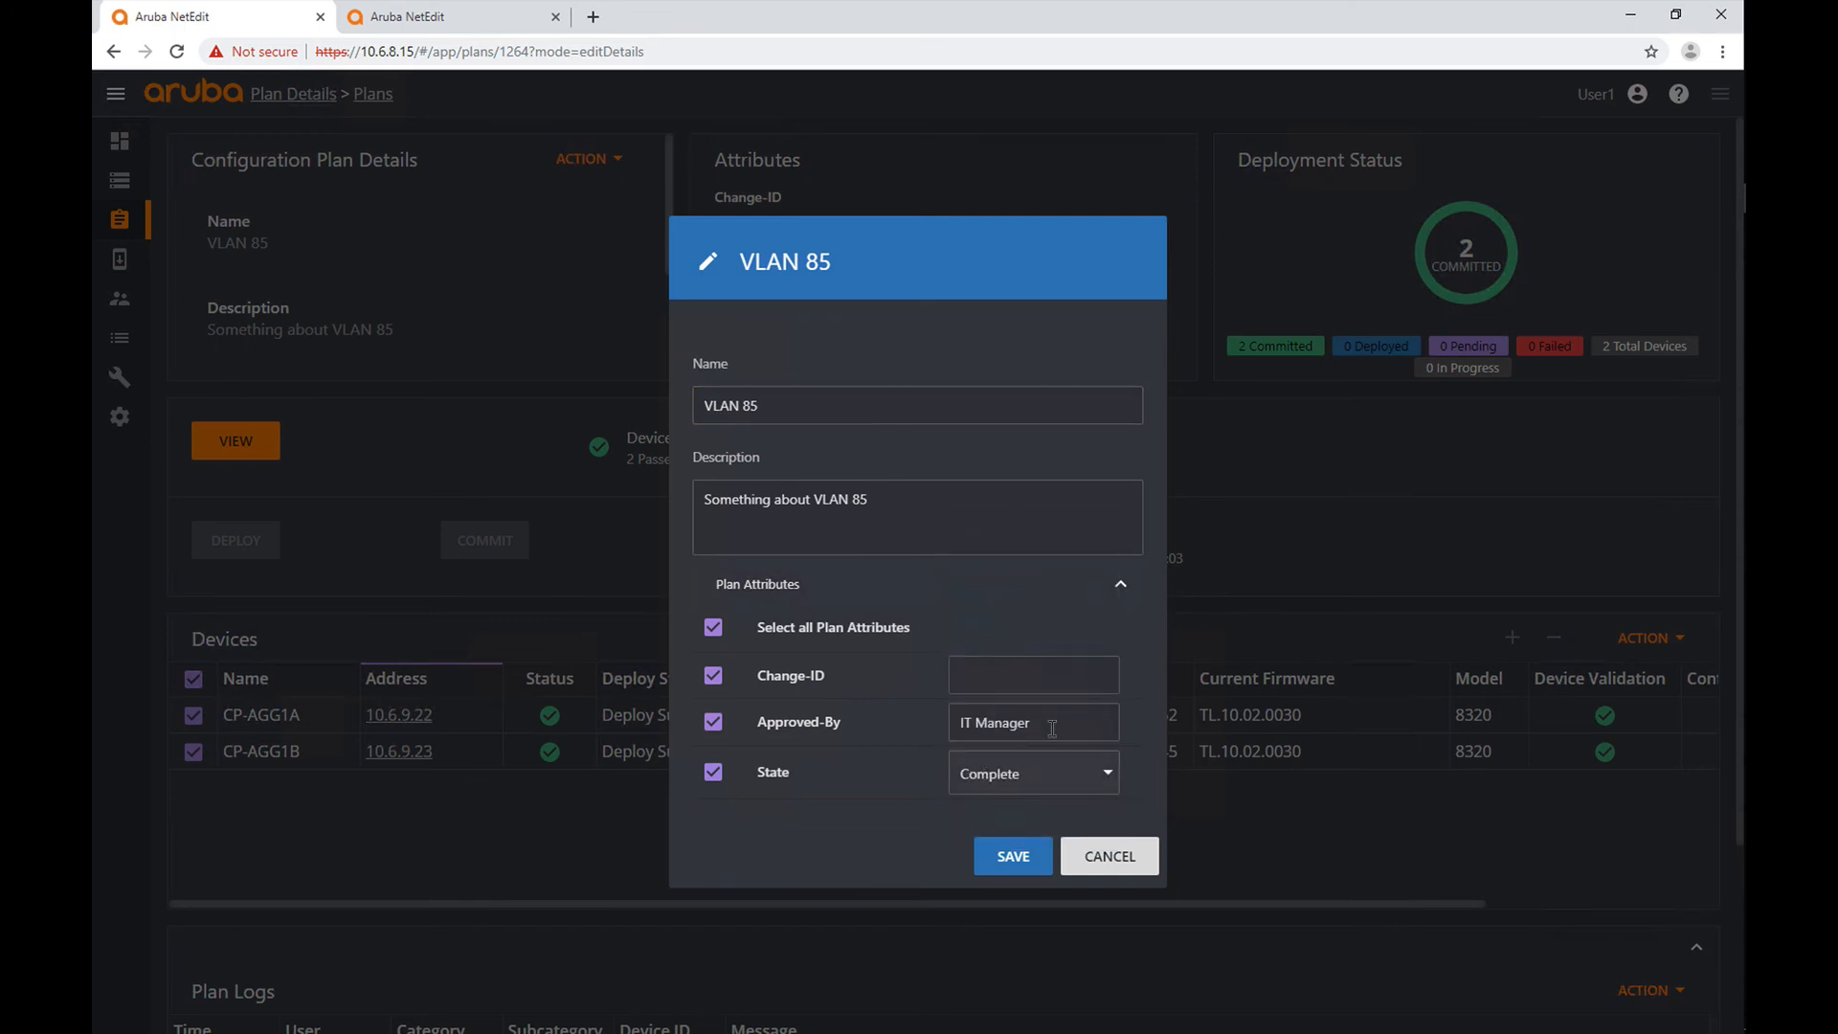
pyautogui.click(1026, 847)
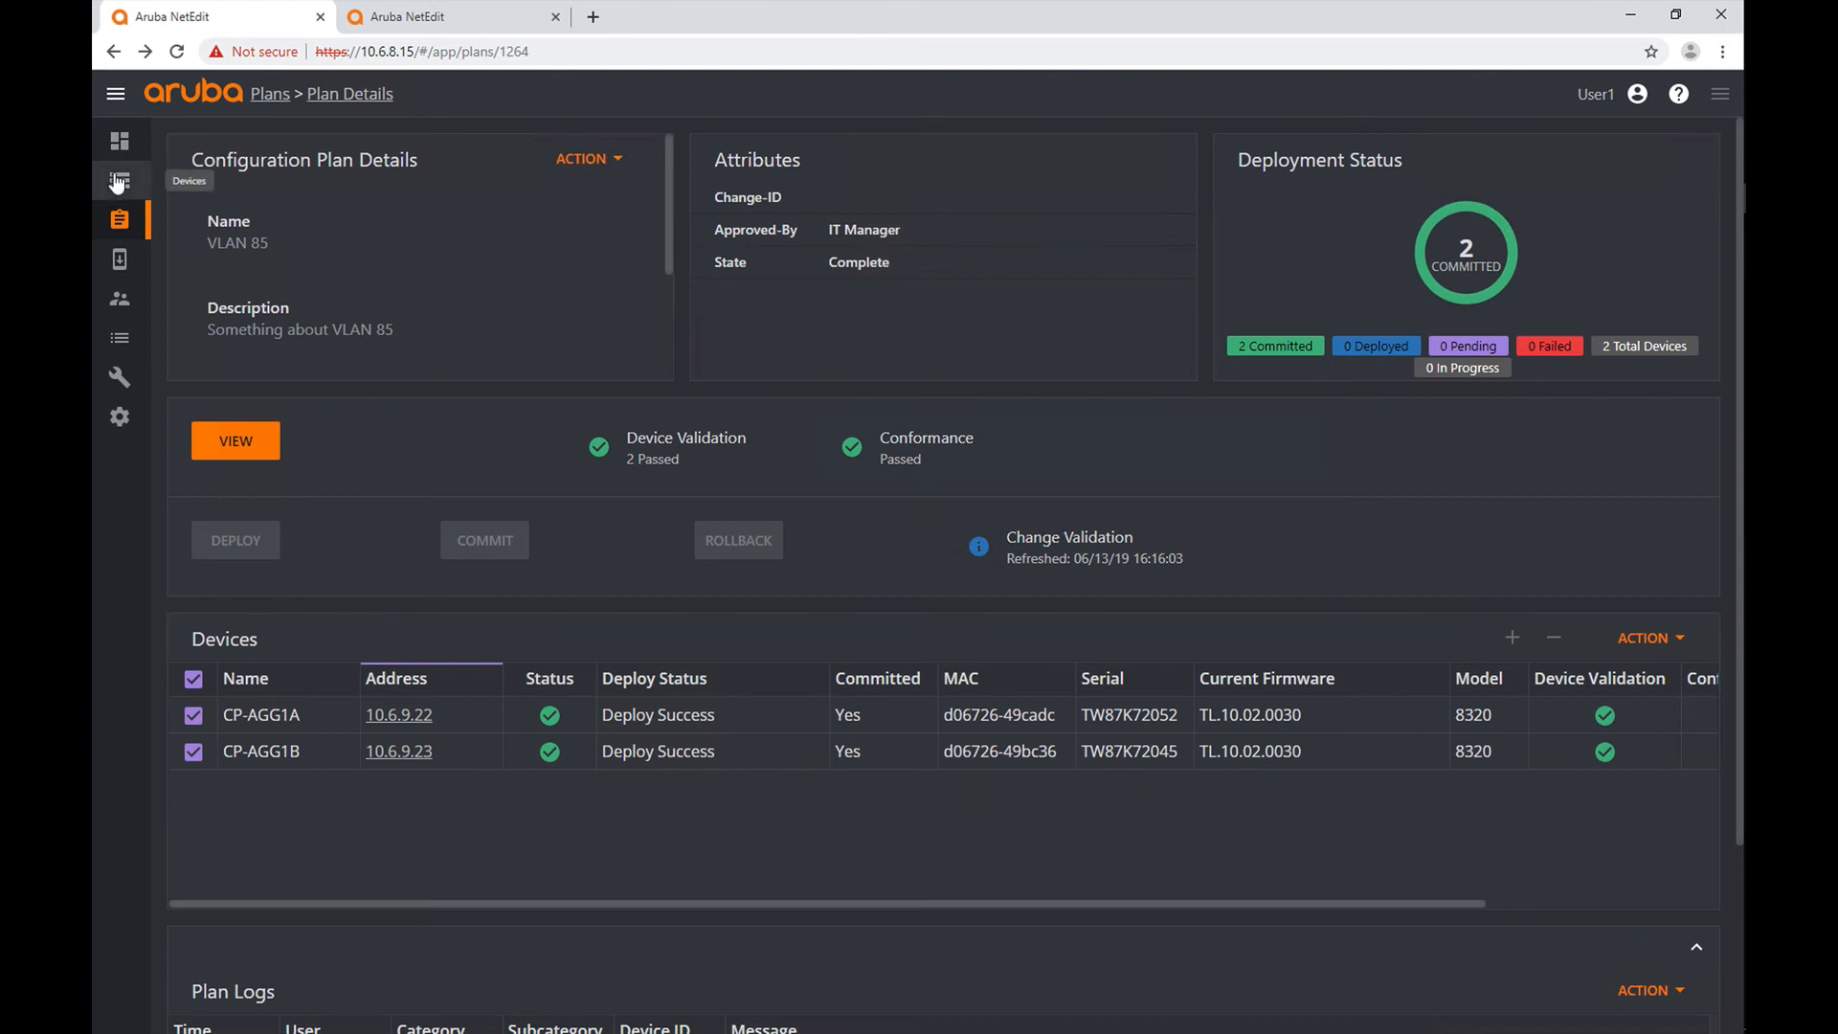
# - Open CP-AGG1A's device details and examine the plan information for configuration revisions 1, 2 and 3 in its revision history
pyautogui.click(410, 718)
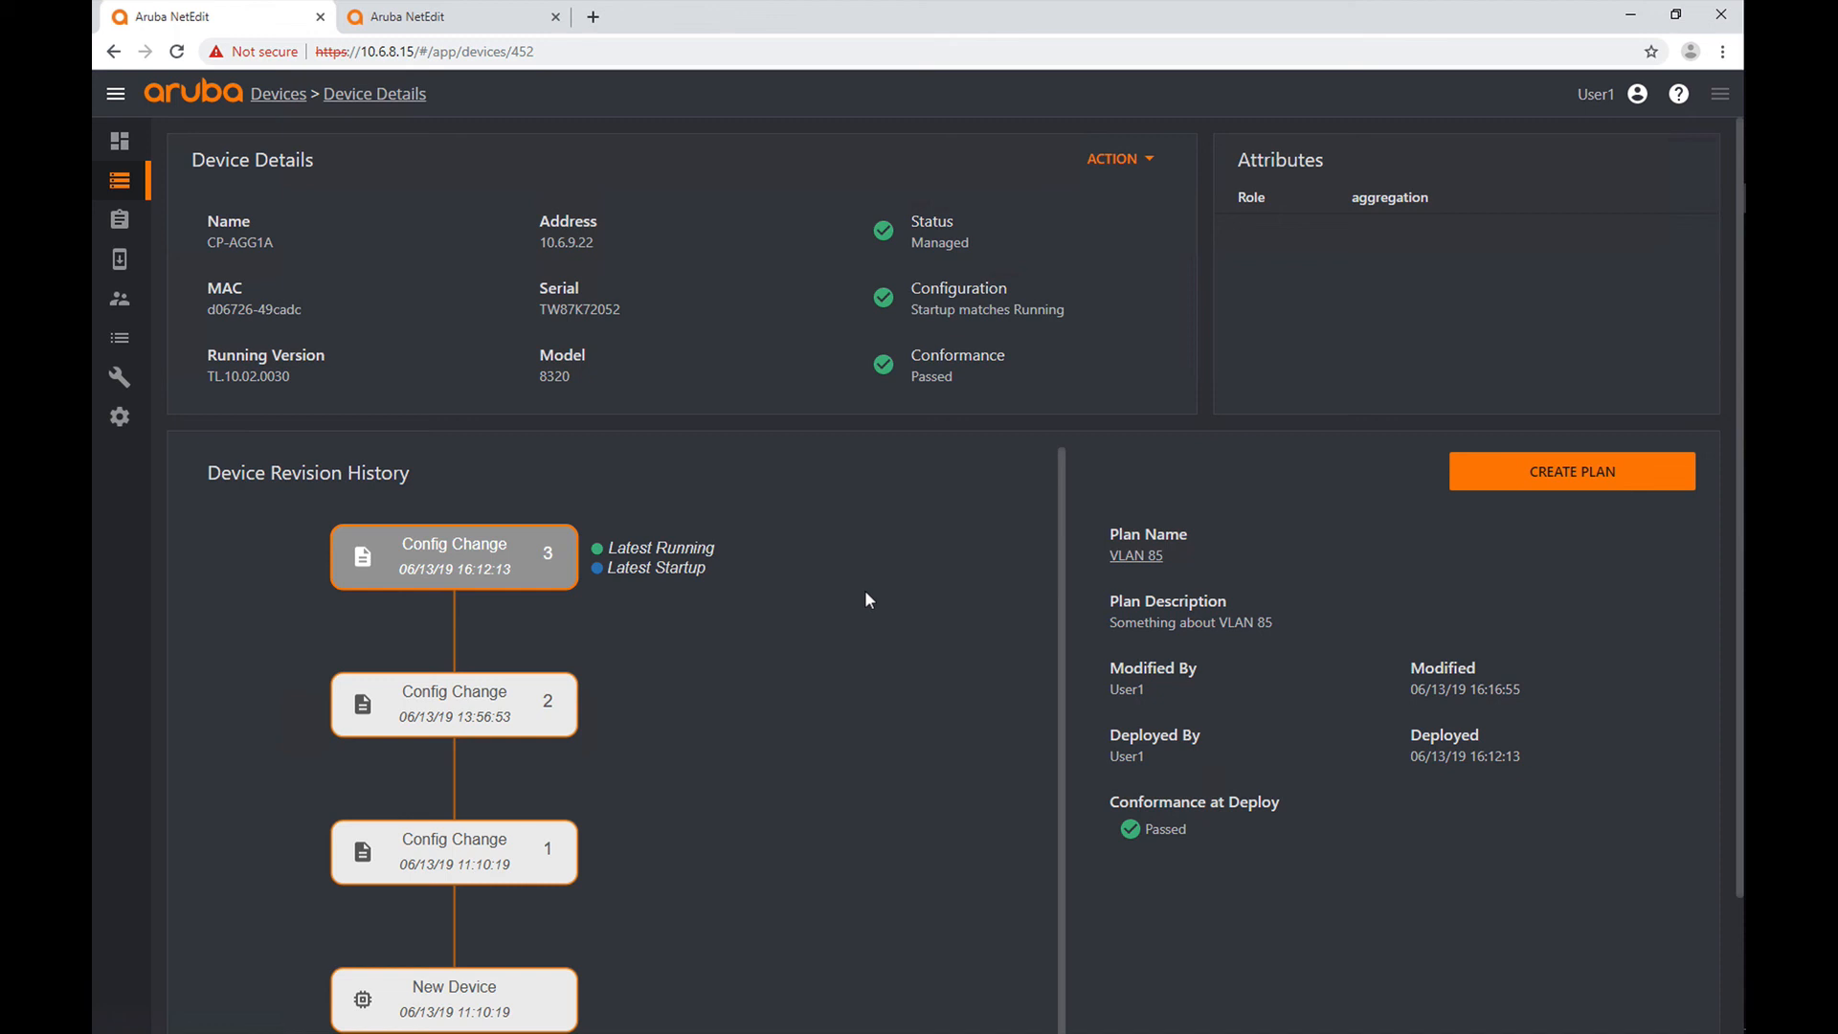
pyautogui.click(459, 854)
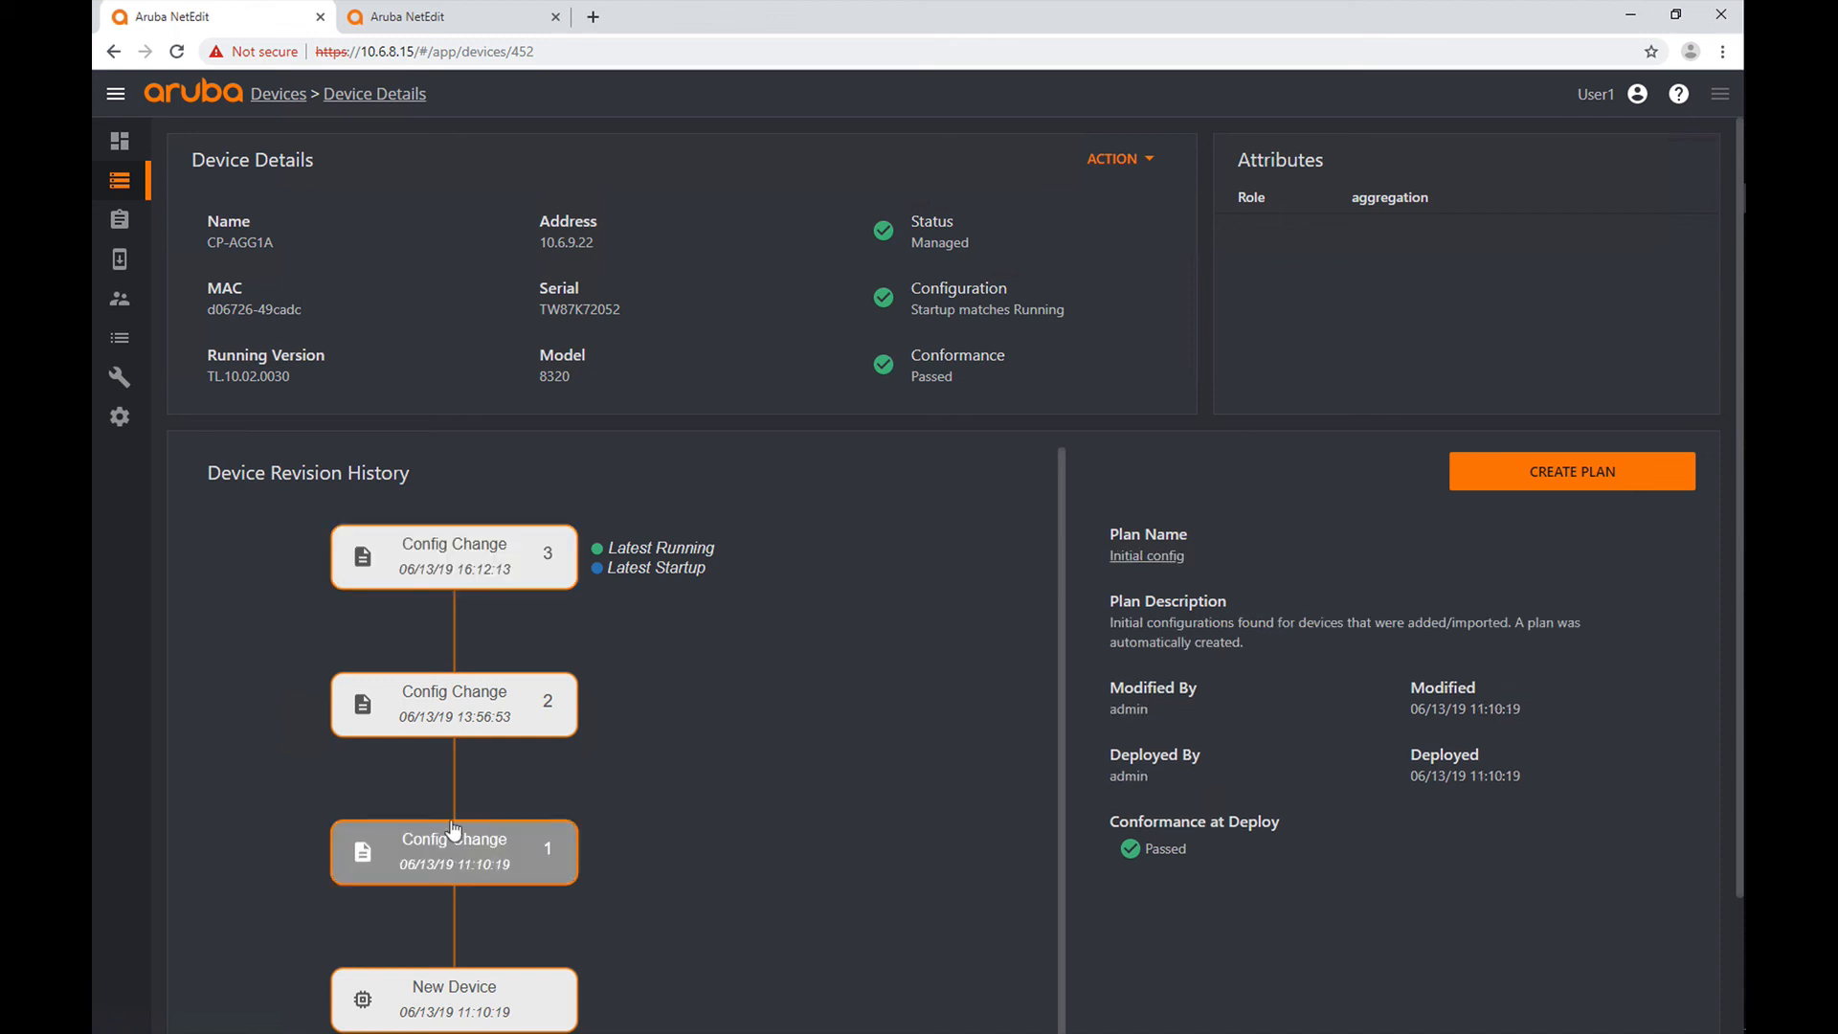
pyautogui.click(450, 728)
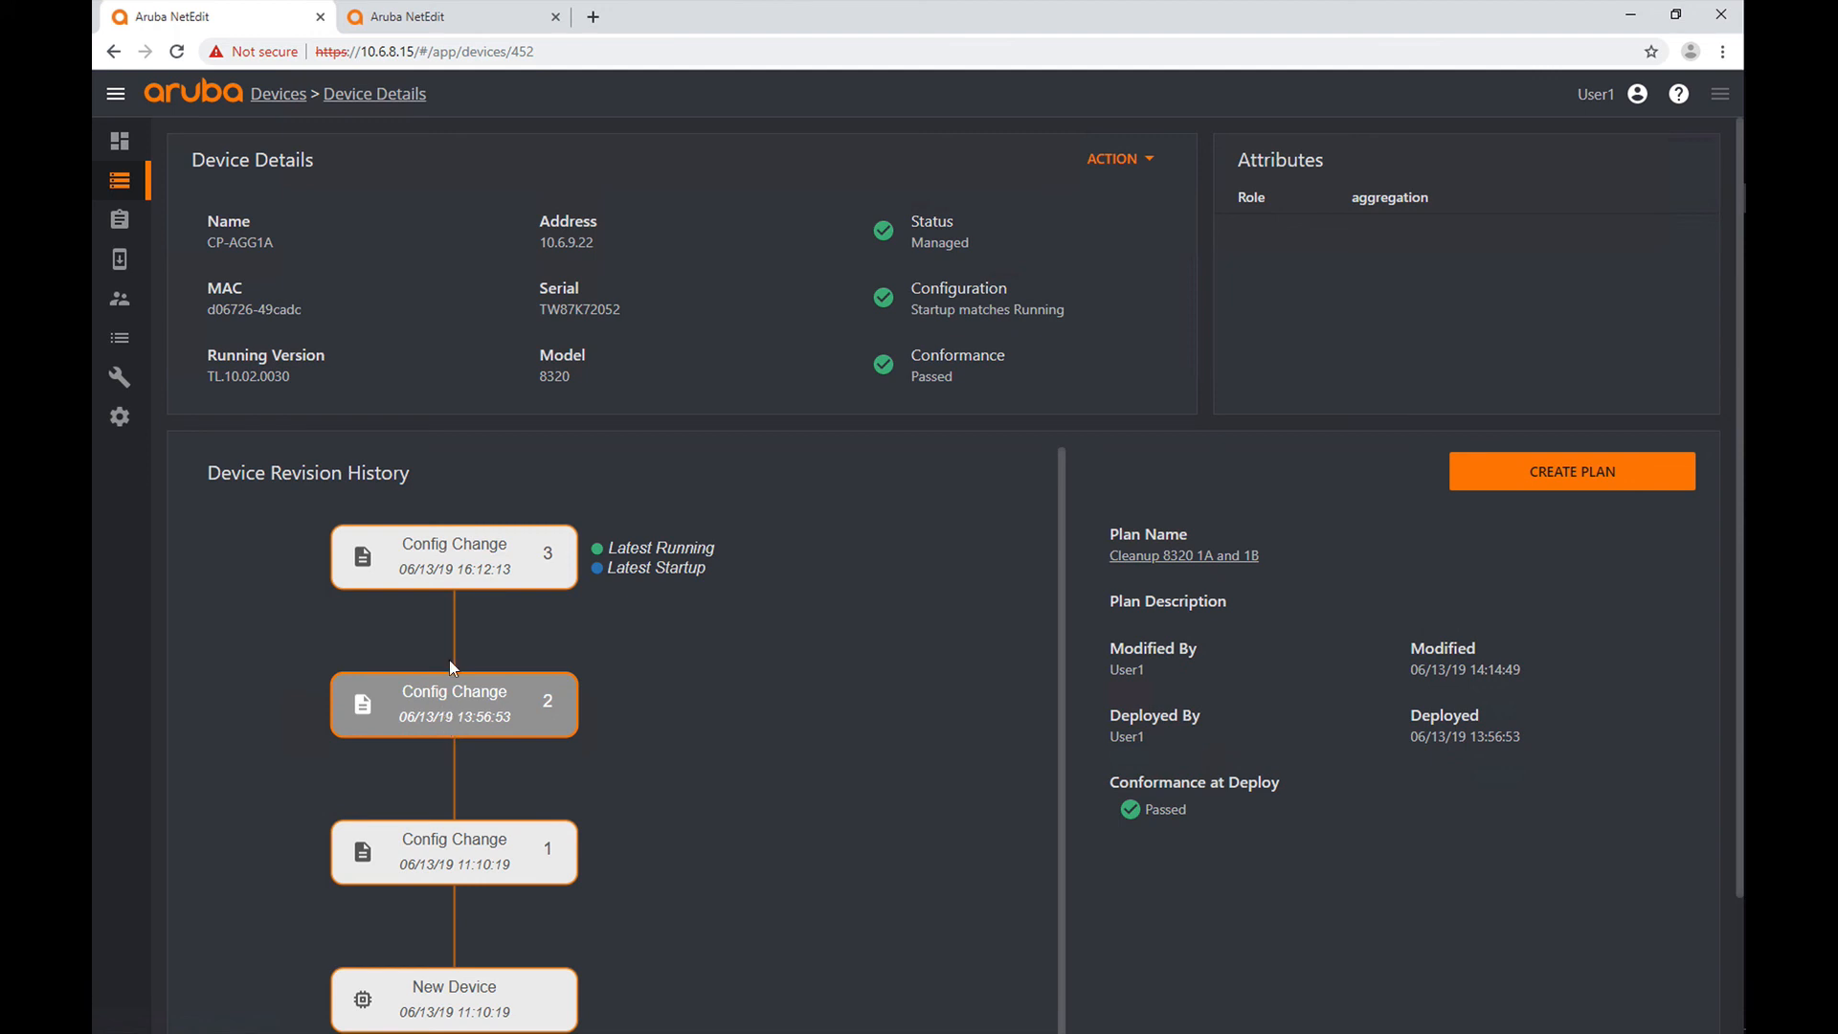
pyautogui.click(456, 584)
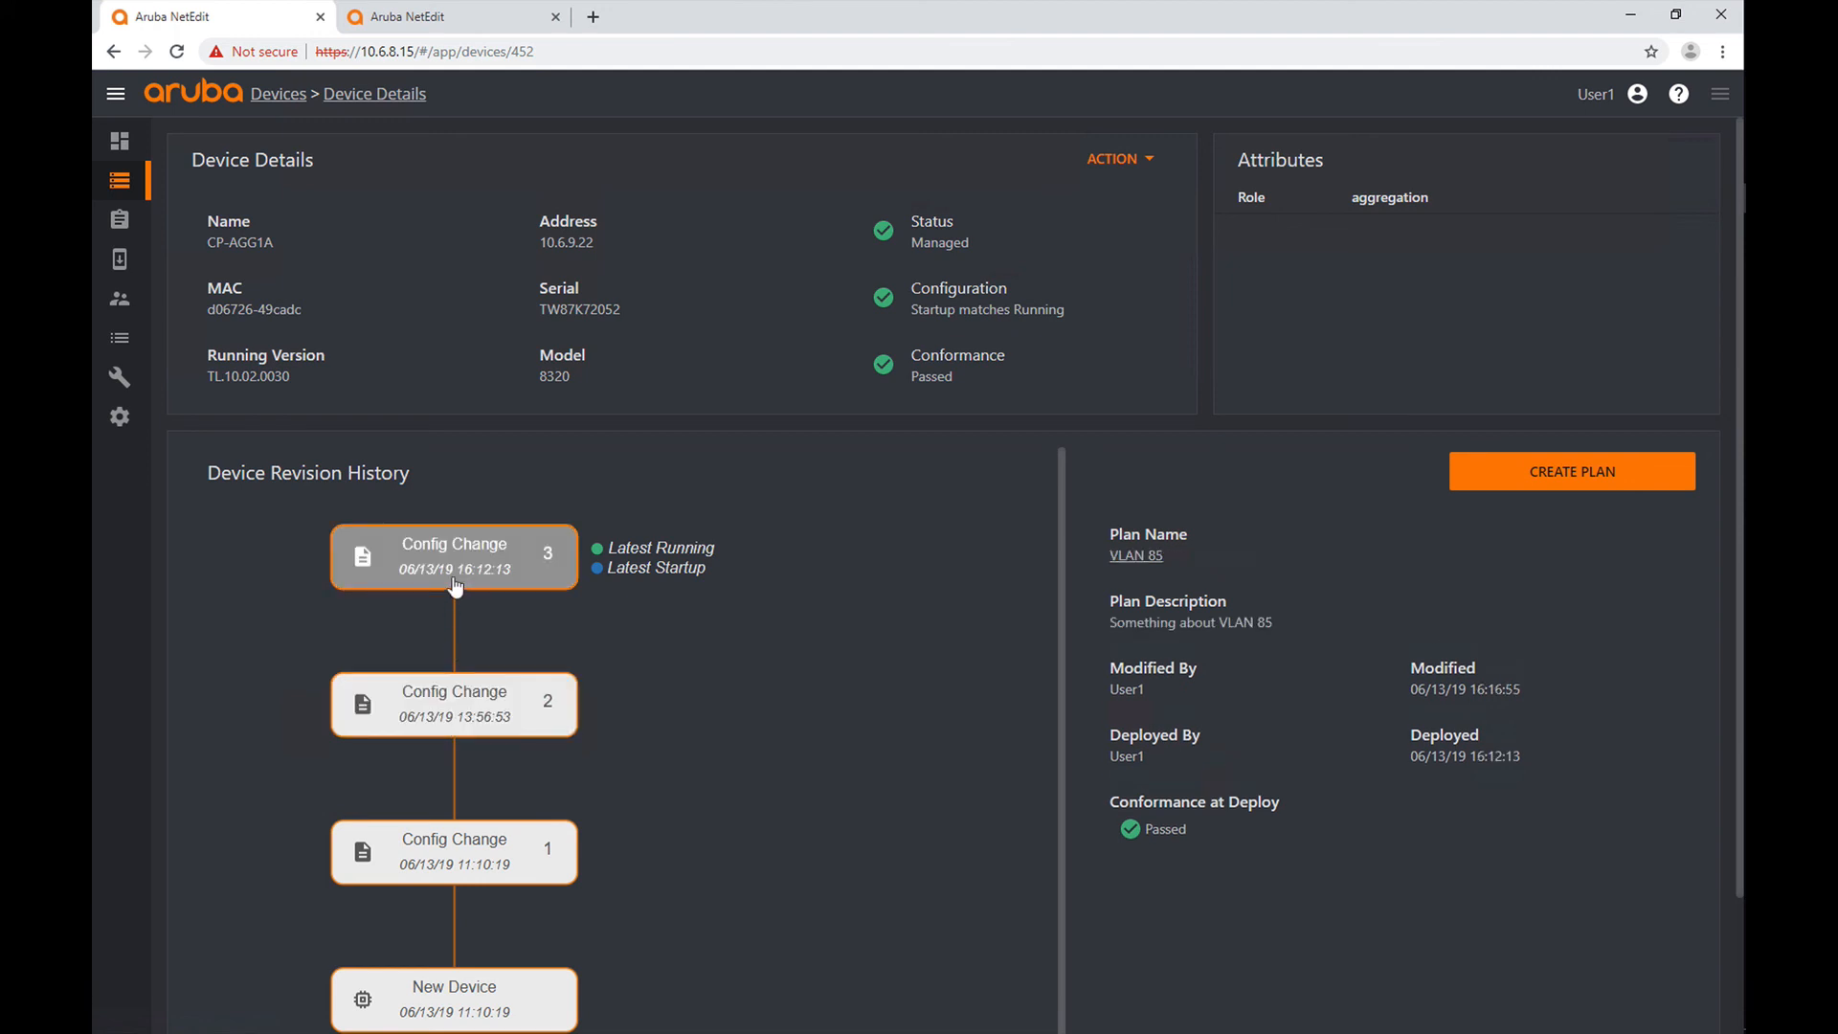
# - Check the current revisions in the device list, reopen CP-AGG1A's revision history, and return to the list
pyautogui.click(118, 182)
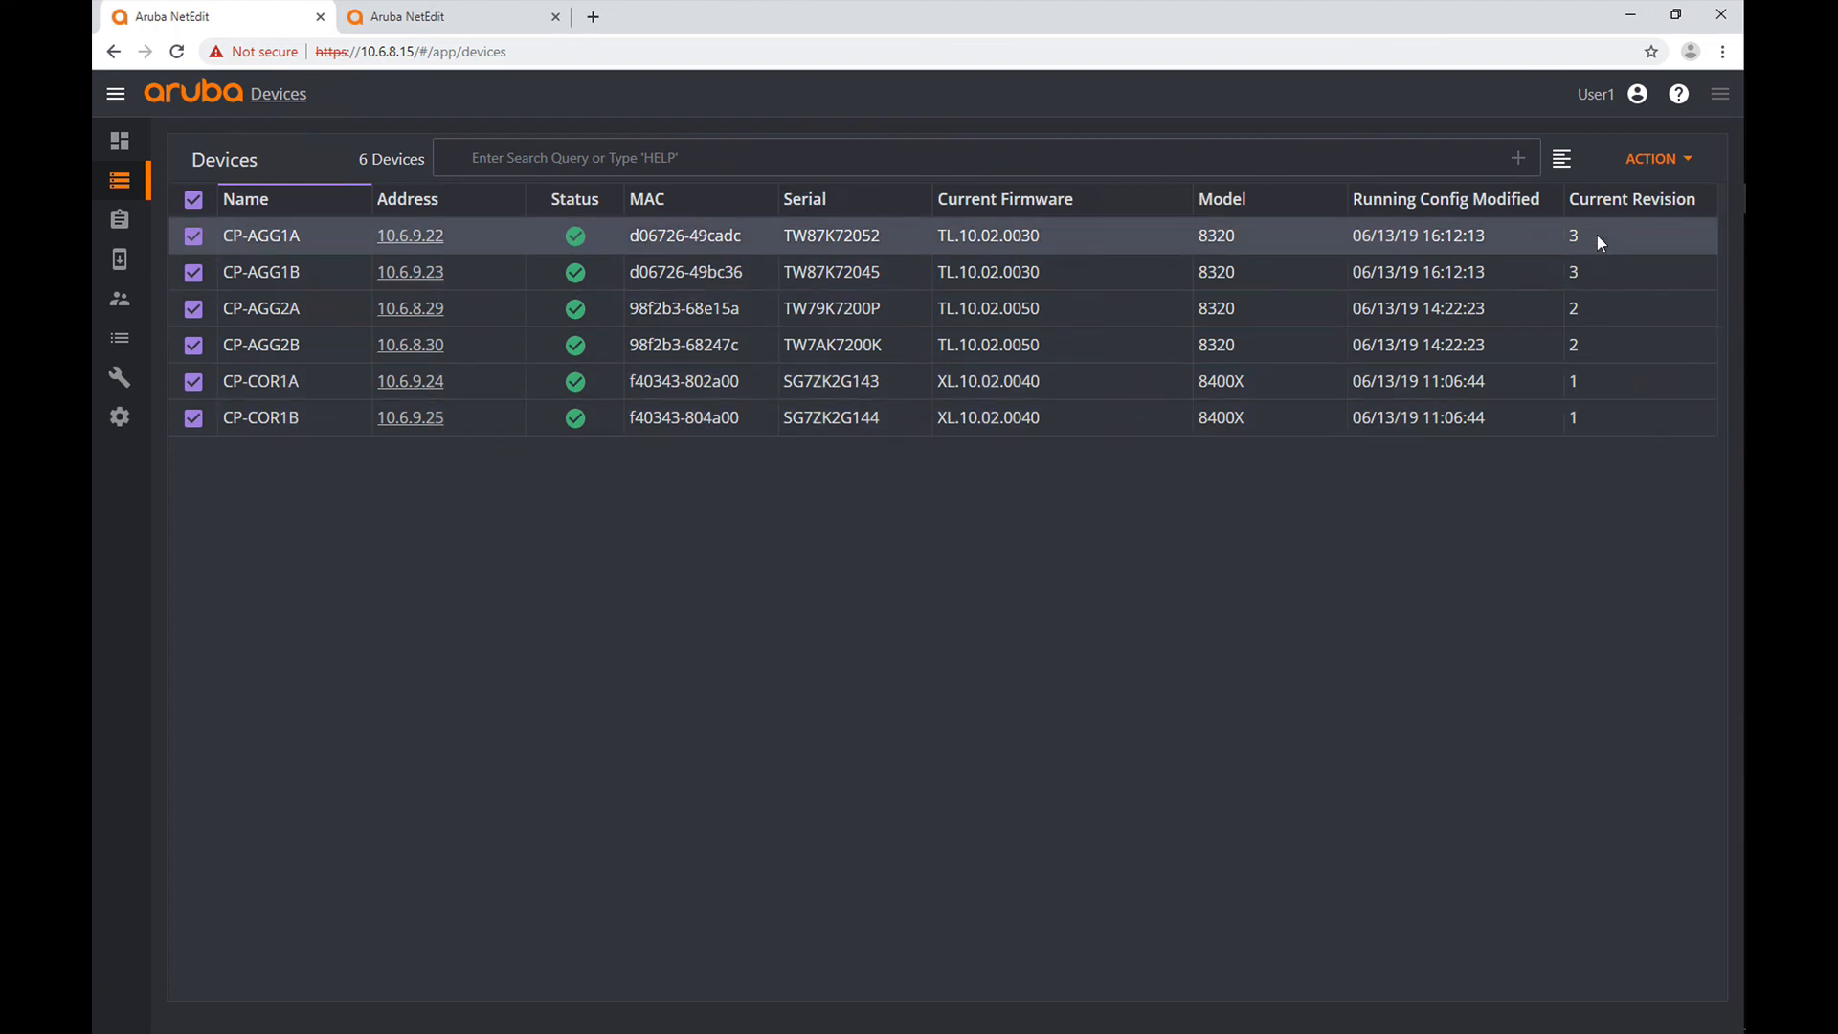
pyautogui.click(411, 239)
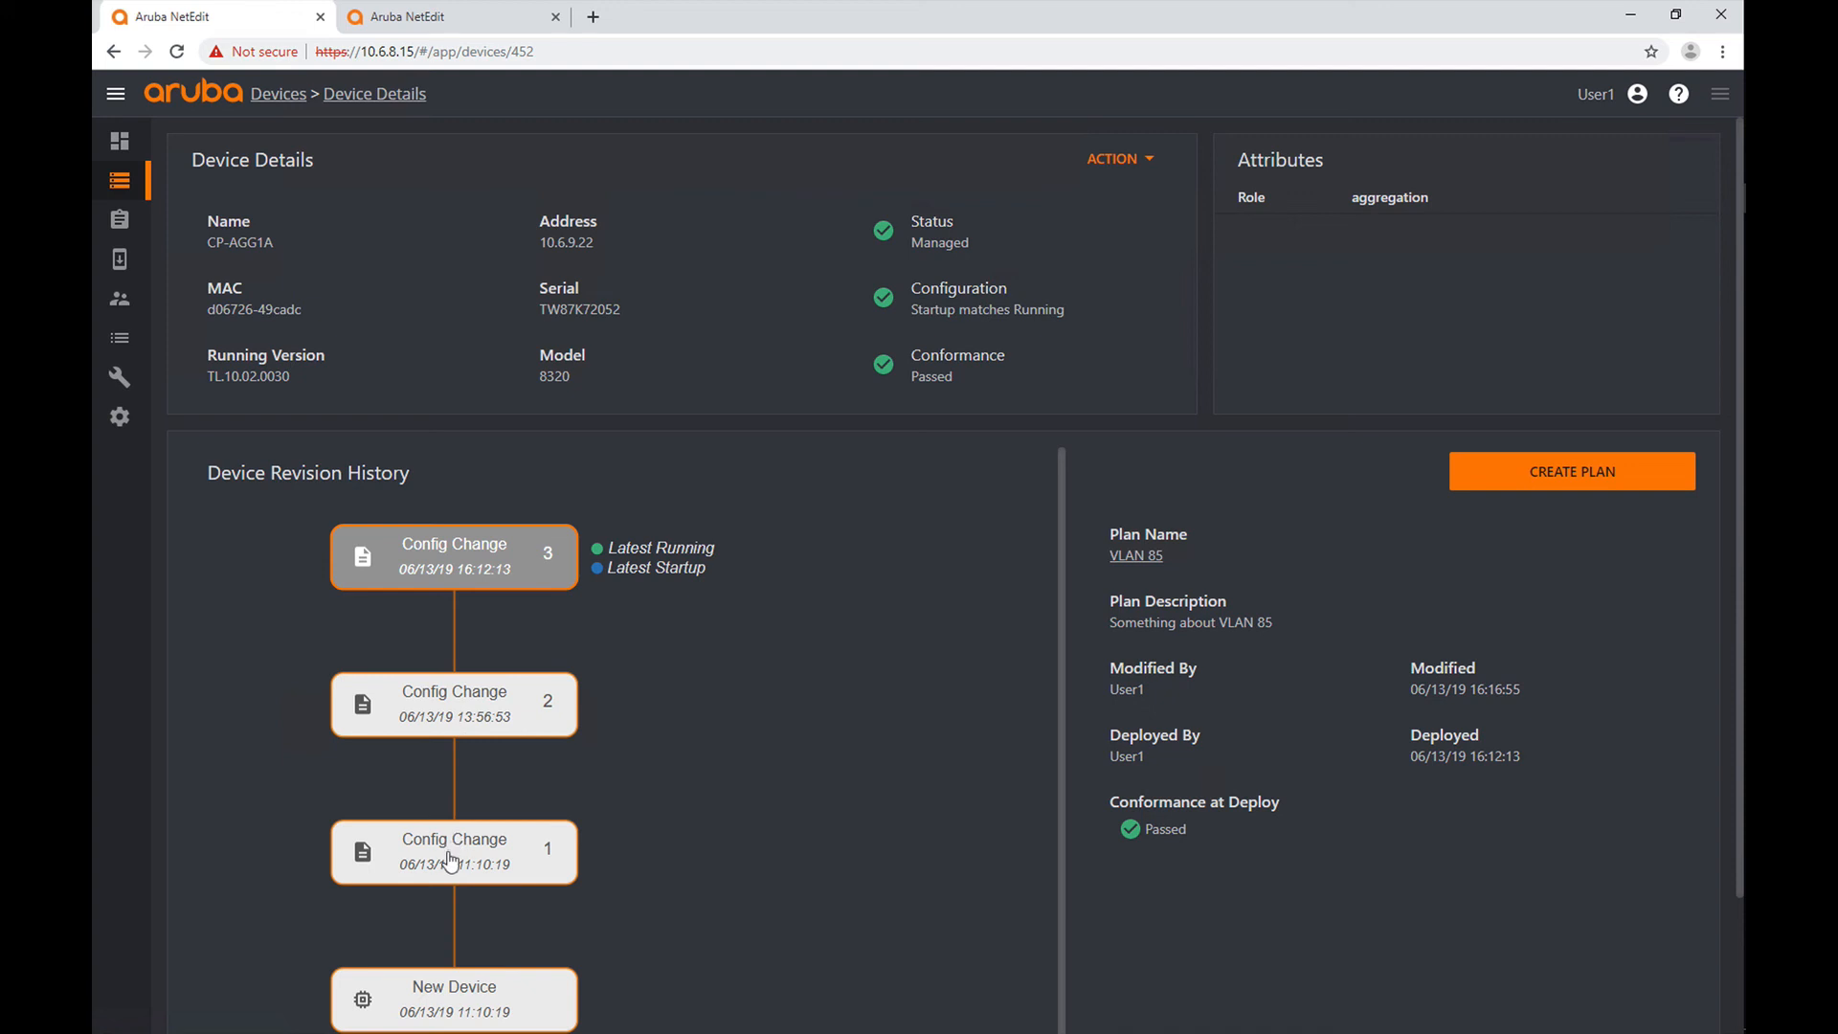
pyautogui.click(113, 55)
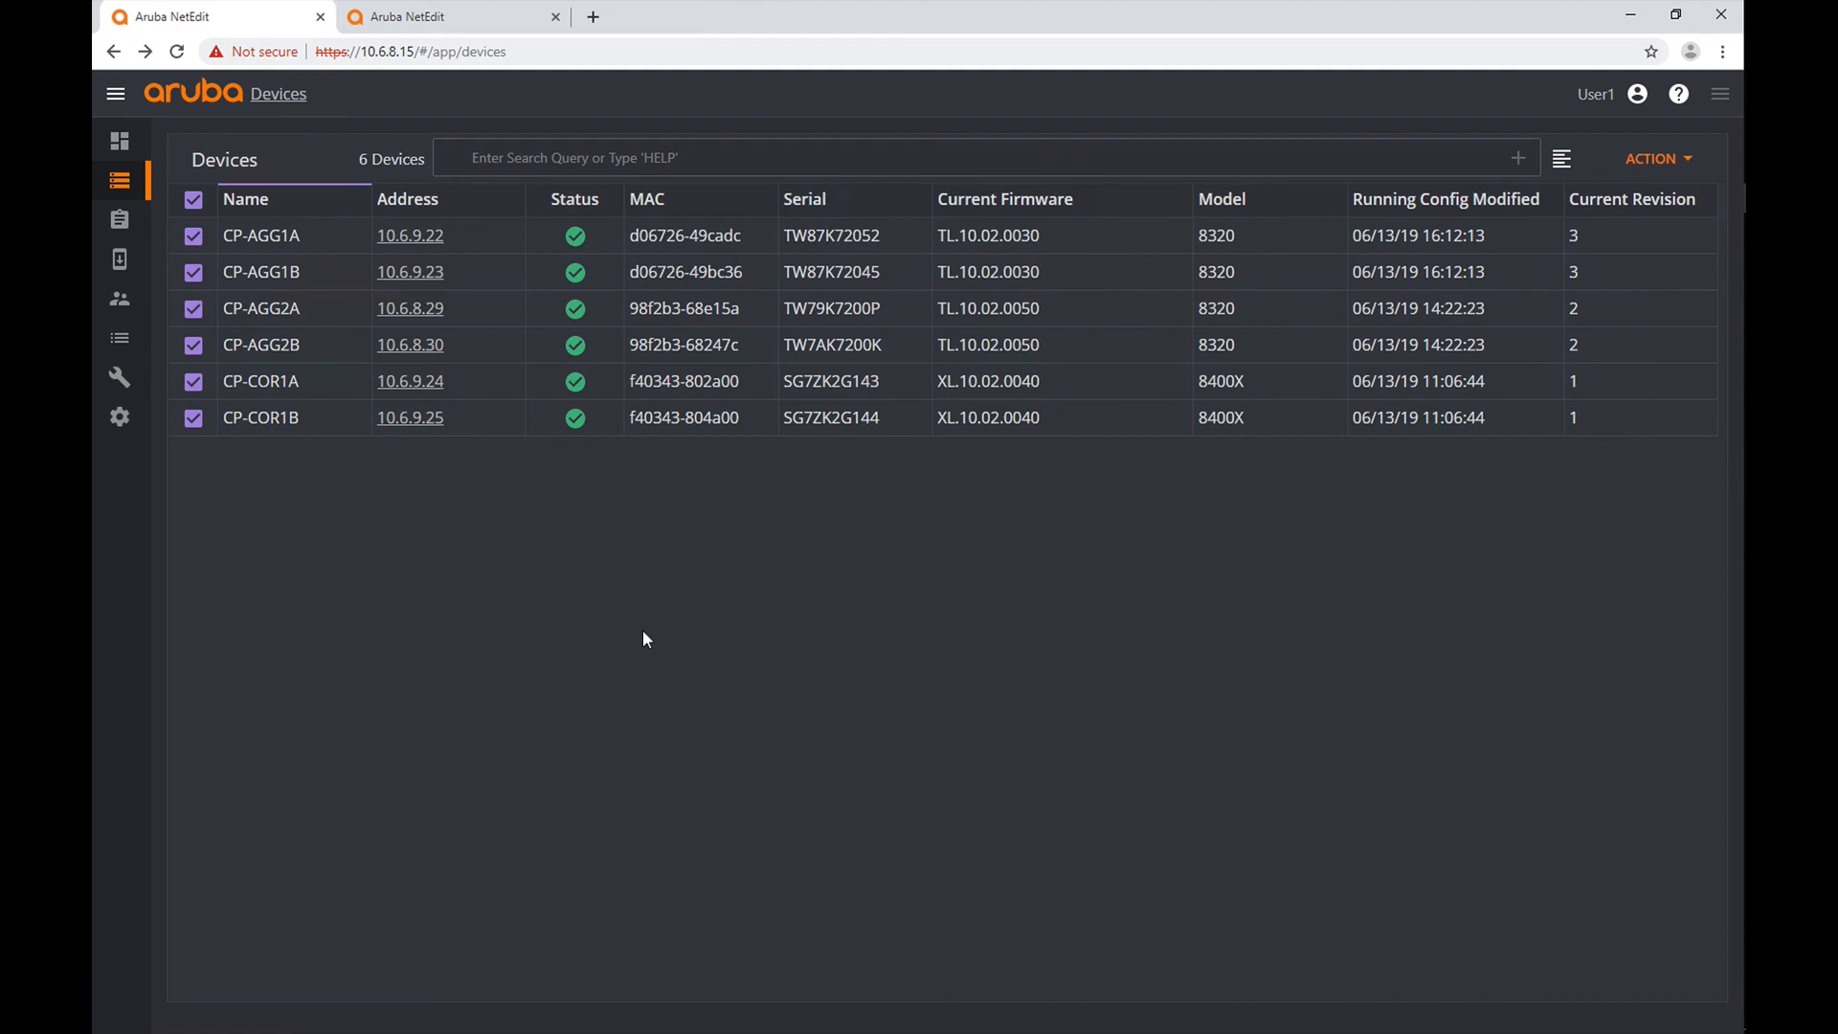